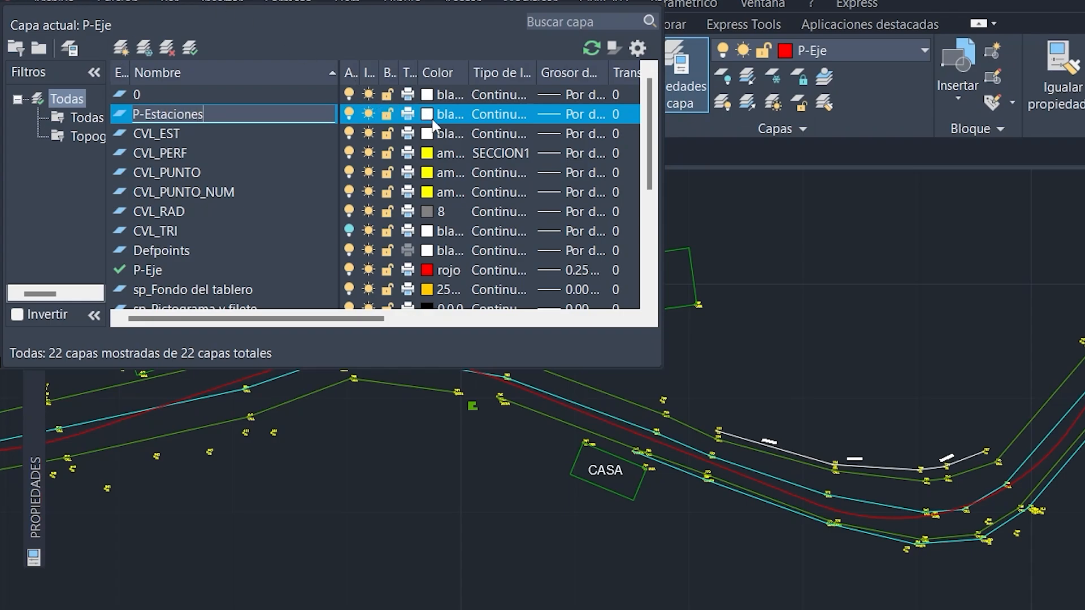
Step: Set the color of the P-Estaciones layer to index color 112
{"action": "left_click", "coordinate": [433, 120]}
{"action": "left_click", "coordinate": [433, 121]}
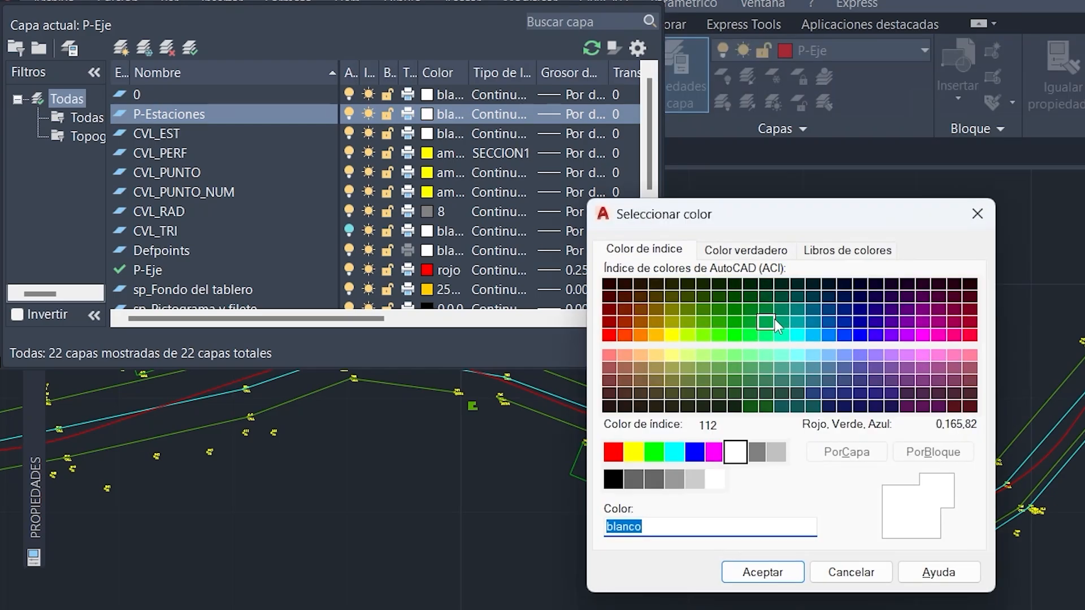
{"action": "left_click", "coordinate": [778, 326]}
{"action": "left_click", "coordinate": [761, 572]}
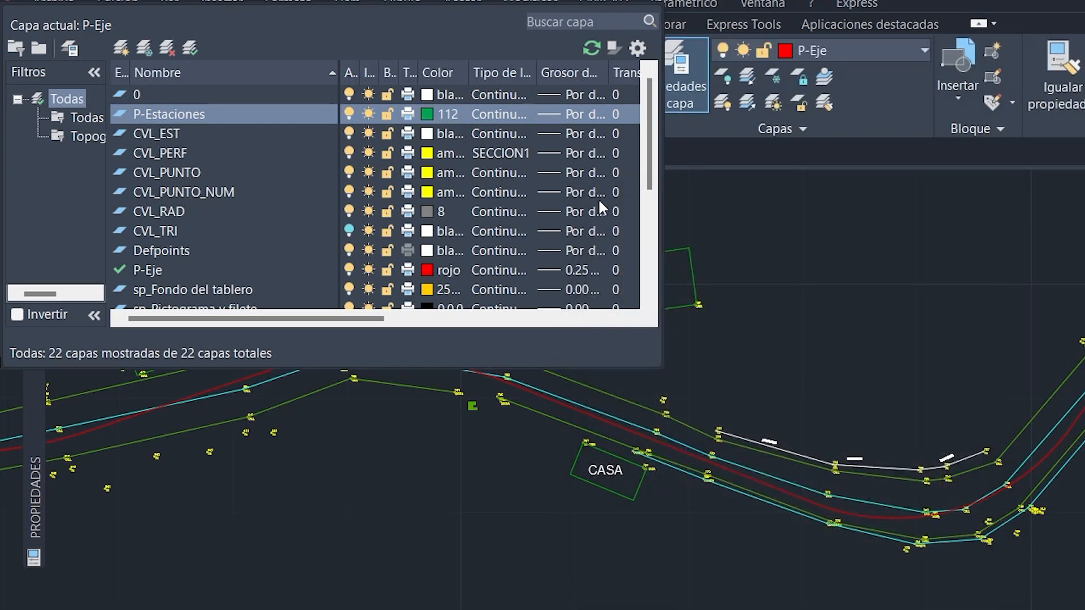
Step: Give the P-Estaciones layer a 0.25 mm lineweight and make it the current layer
{"action": "left_click", "coordinate": [554, 113]}
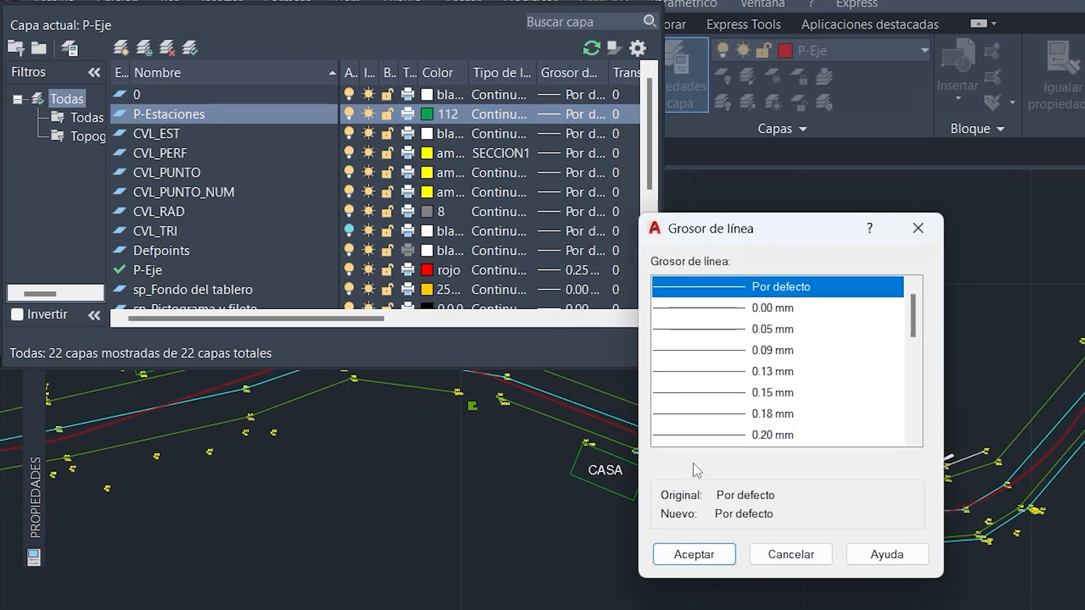
{"action": "scroll", "coordinate": [716, 421], "scroll_direction": "down", "scroll_amount": 1}
{"action": "left_click", "coordinate": [729, 393]}
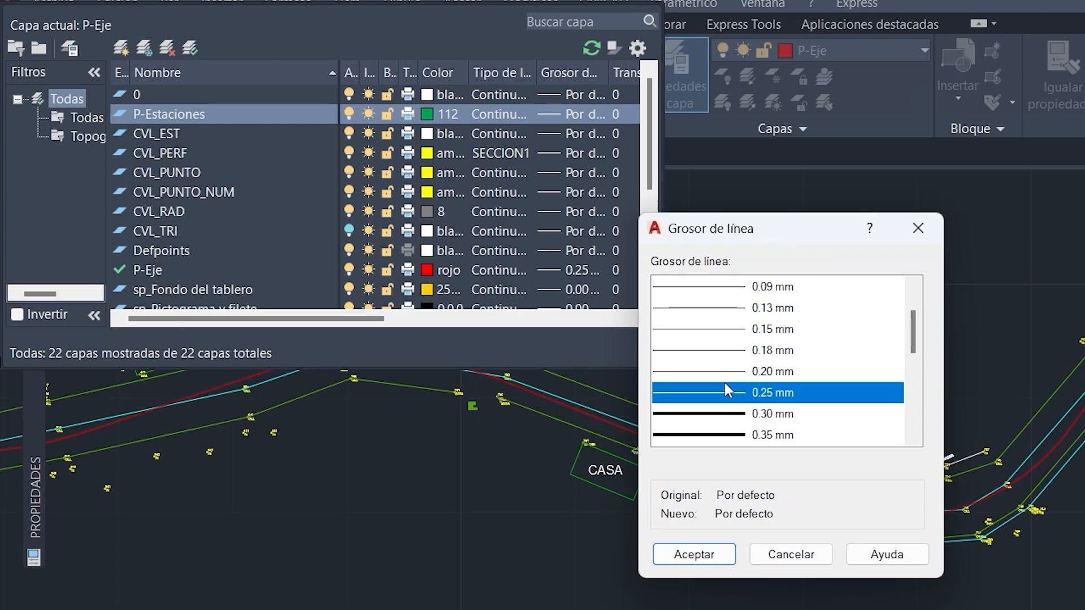
{"action": "left_click", "coordinate": [728, 554]}
{"action": "double_click", "coordinate": [202, 110]}
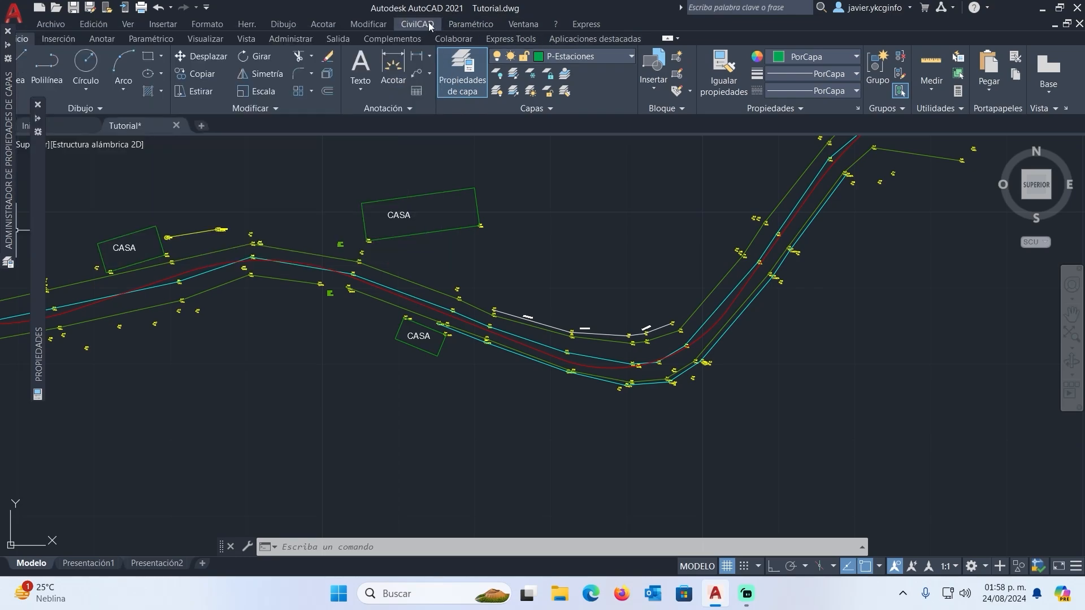
Step: Start CivilCAD's Marcar estaciones command for the project axis
{"action": "left_click", "coordinate": [428, 24]}
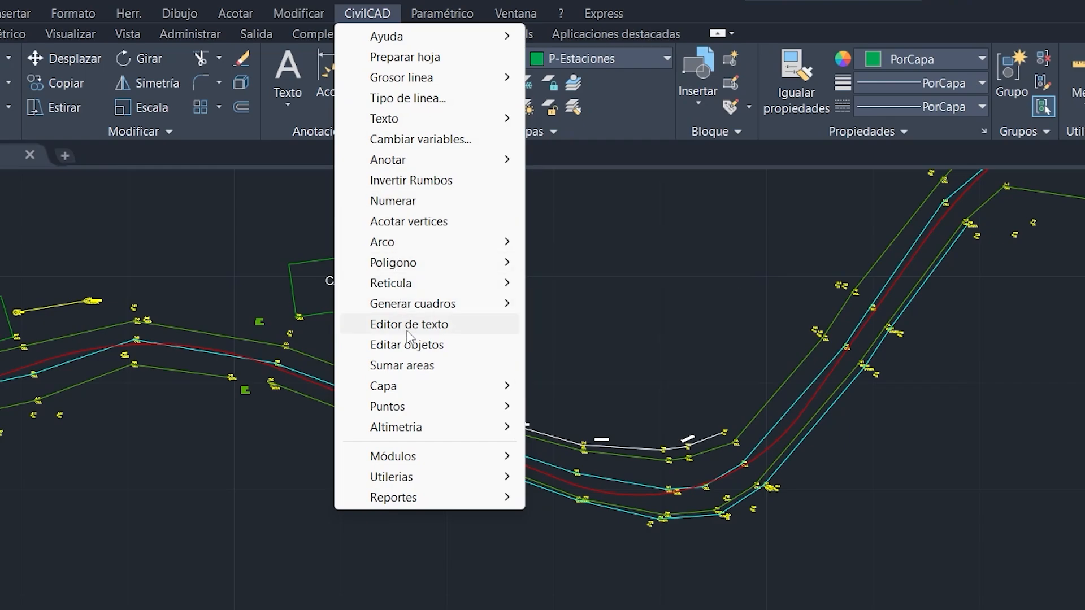
{"action": "mouse_move", "coordinate": [485, 428]}
{"action": "mouse_move", "coordinate": [541, 429]}
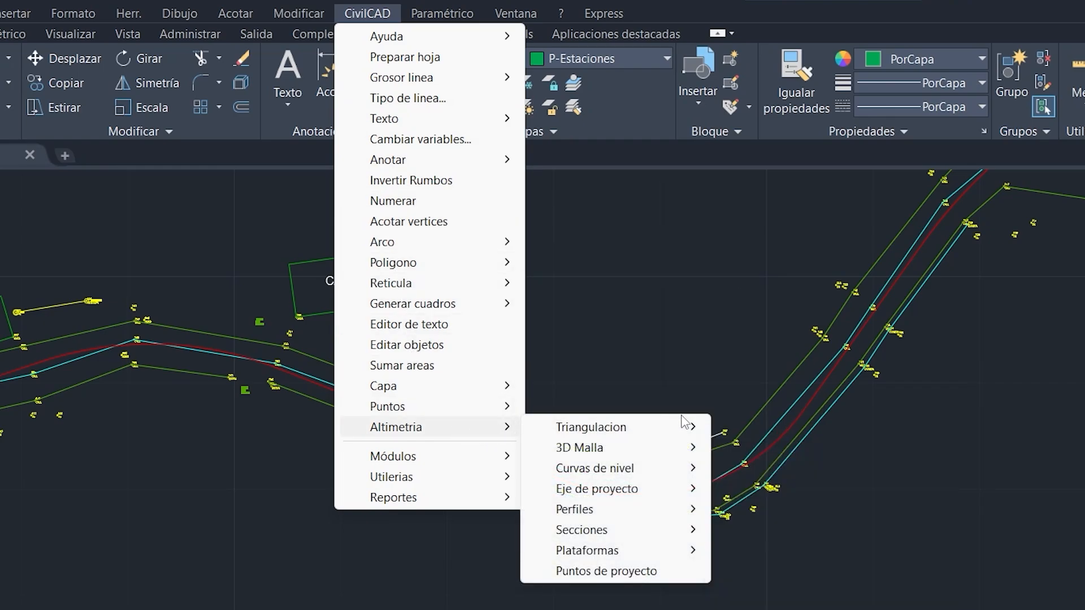
{"action": "mouse_move", "coordinate": [649, 487]}
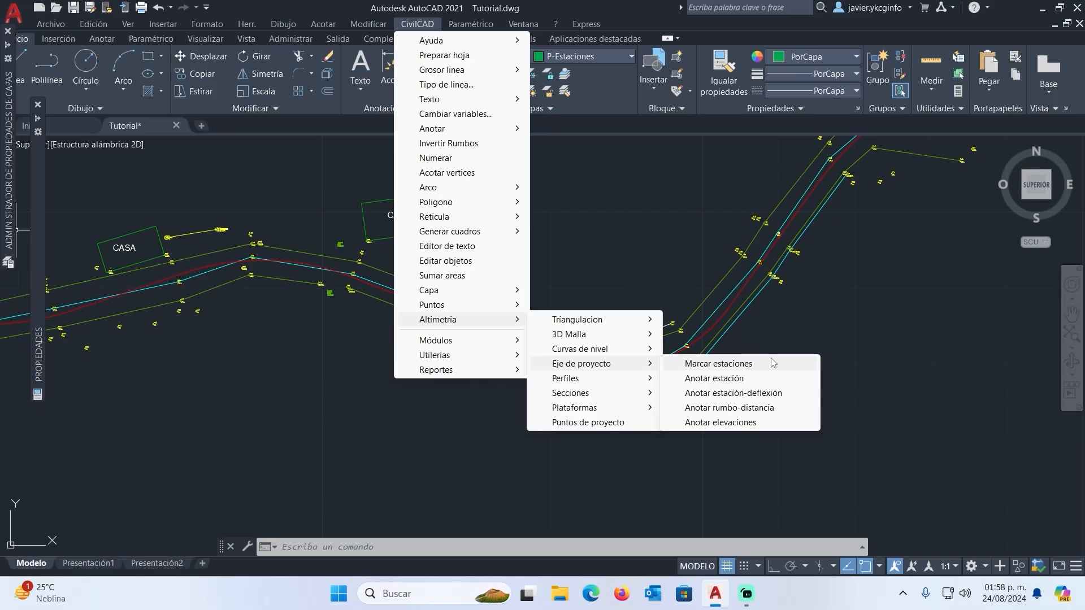
{"action": "left_click", "coordinate": [773, 363]}
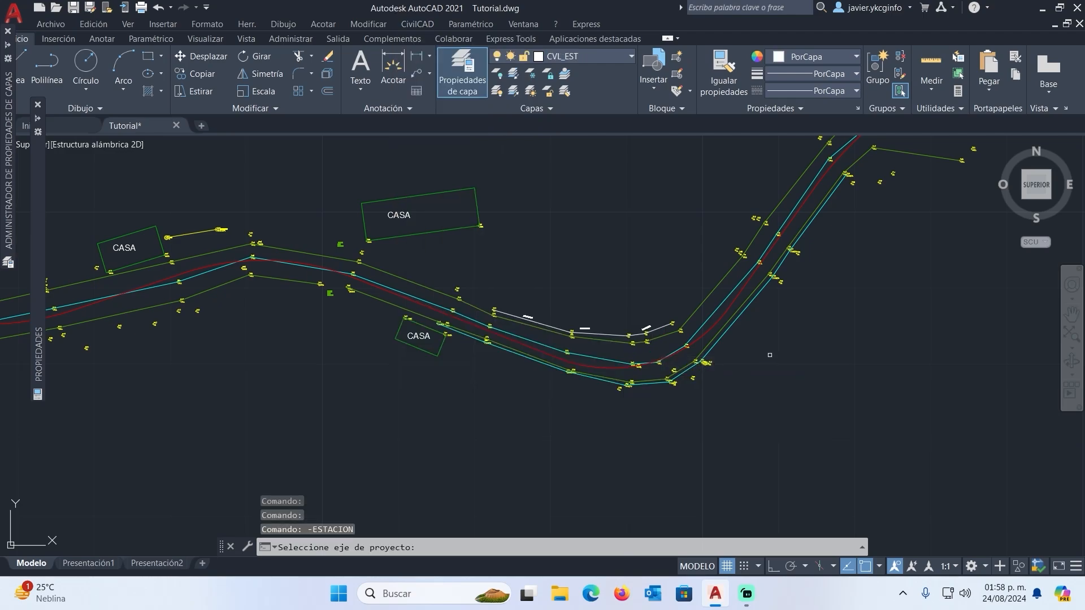
Step: Examine the red road axis along its full length and at both ends to decide where the stationing starts
{"action": "scroll", "coordinate": [700, 344], "scroll_direction": "down", "scroll_amount": 5}
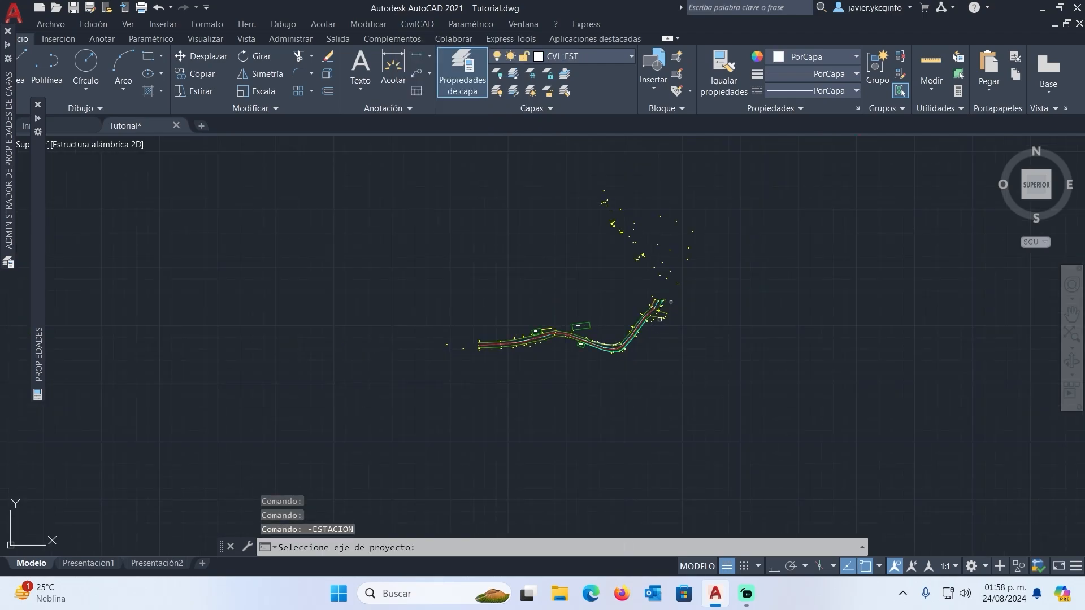
{"action": "scroll", "coordinate": [610, 309], "scroll_direction": "up", "scroll_amount": 3}
{"action": "scroll", "coordinate": [610, 309], "scroll_direction": "up", "scroll_amount": 8}
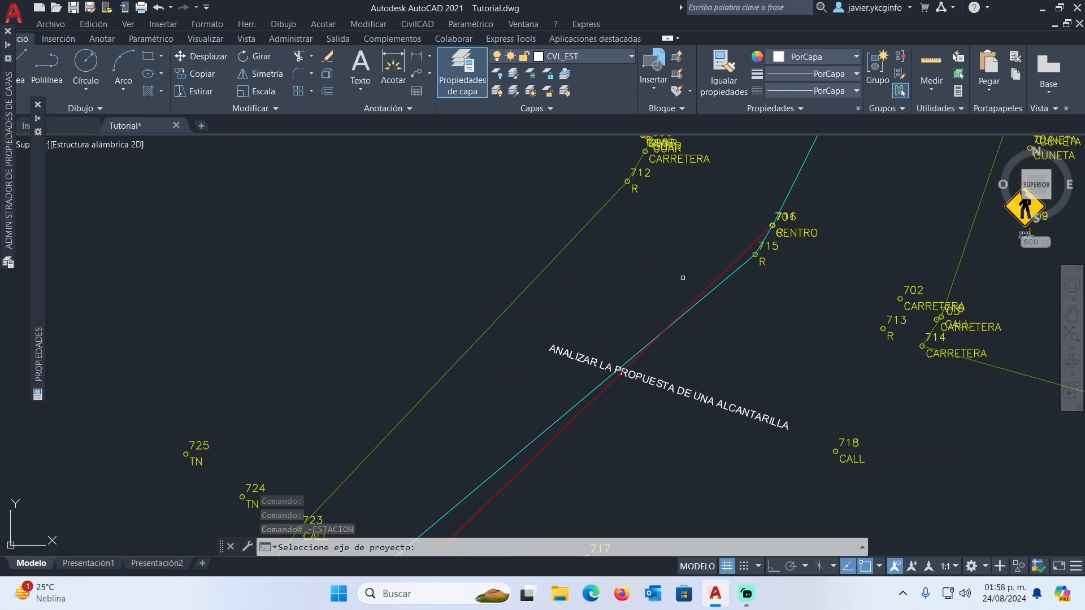
{"action": "scroll", "coordinate": [633, 285], "scroll_direction": "down", "scroll_amount": 6}
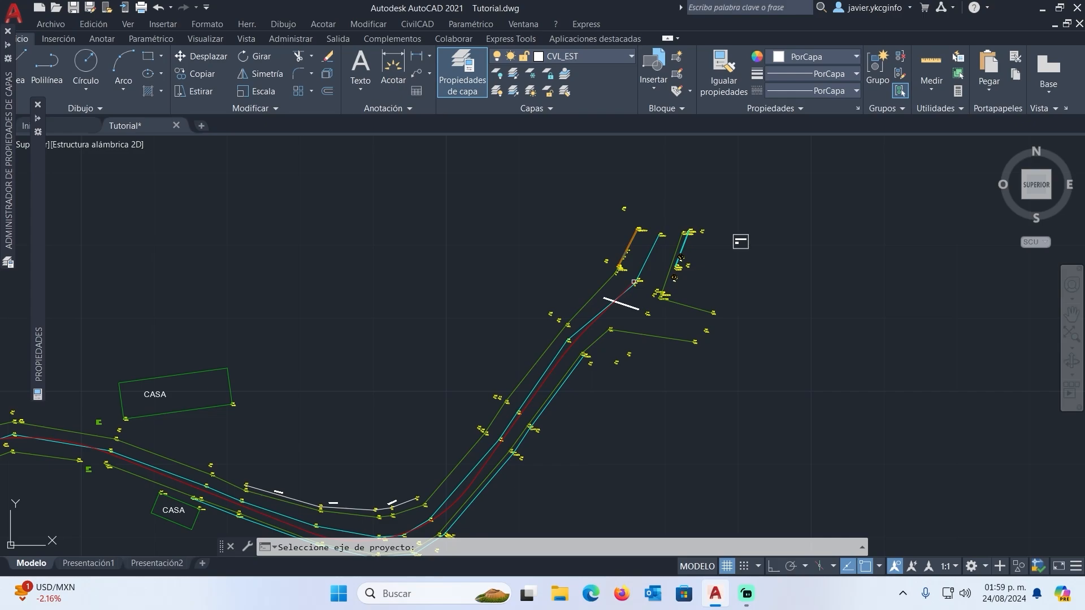
{"action": "scroll", "coordinate": [635, 281], "scroll_direction": "down", "scroll_amount": 5}
{"action": "scroll", "coordinate": [636, 277], "scroll_direction": "up", "scroll_amount": 5}
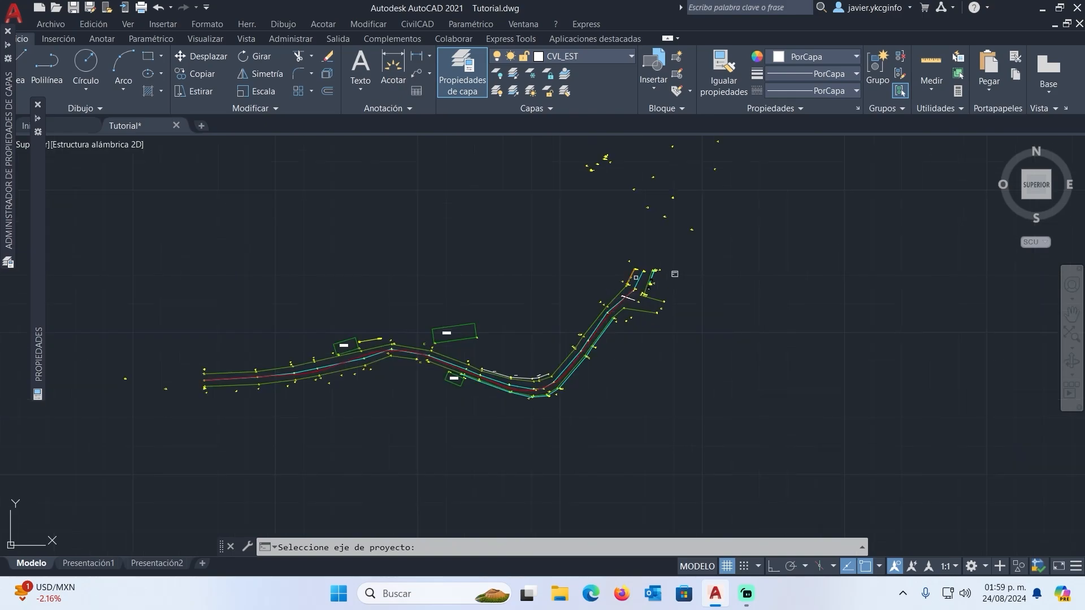
{"action": "scroll", "coordinate": [626, 295], "scroll_direction": "down", "scroll_amount": 3}
{"action": "scroll", "coordinate": [626, 295], "scroll_direction": "up", "scroll_amount": 8}
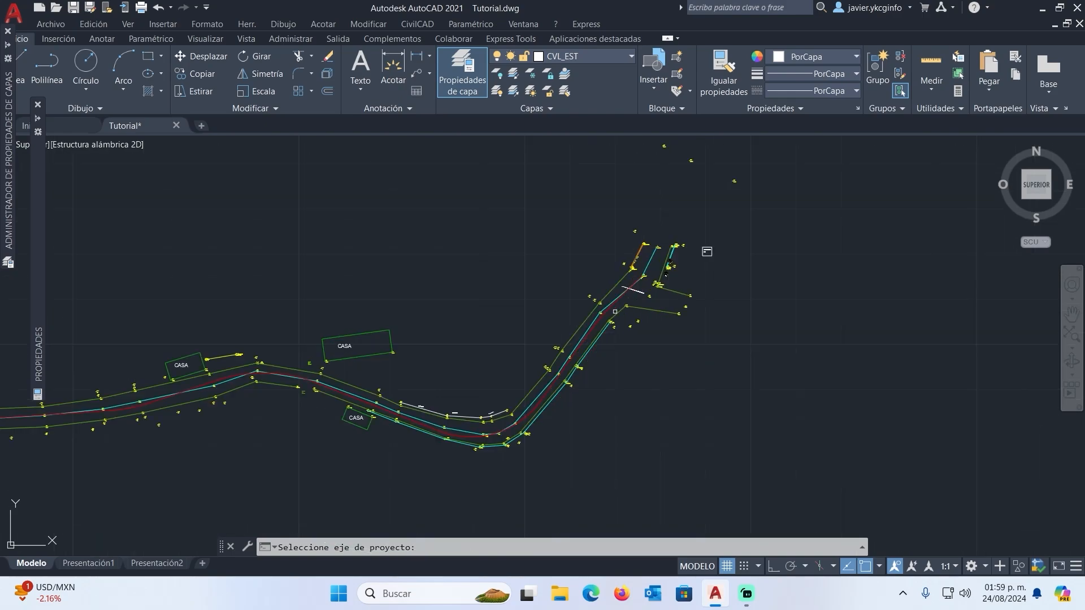
{"action": "scroll", "coordinate": [663, 255], "scroll_direction": "down", "scroll_amount": 8}
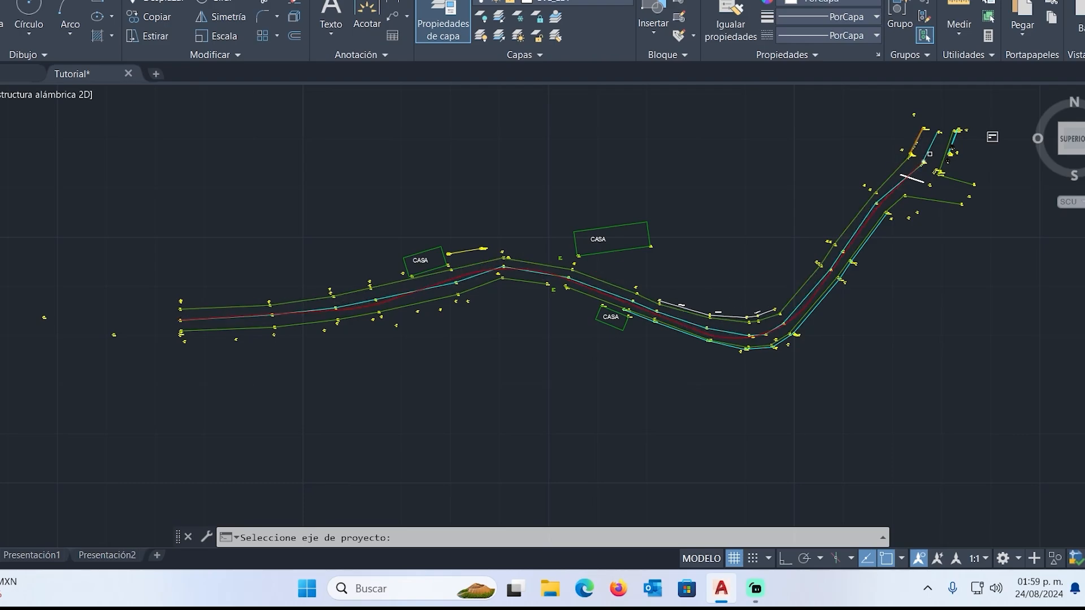
{"action": "scroll", "coordinate": [744, 242], "scroll_direction": "up", "scroll_amount": 4}
{"action": "scroll", "coordinate": [719, 243], "scroll_direction": "down", "scroll_amount": 4}
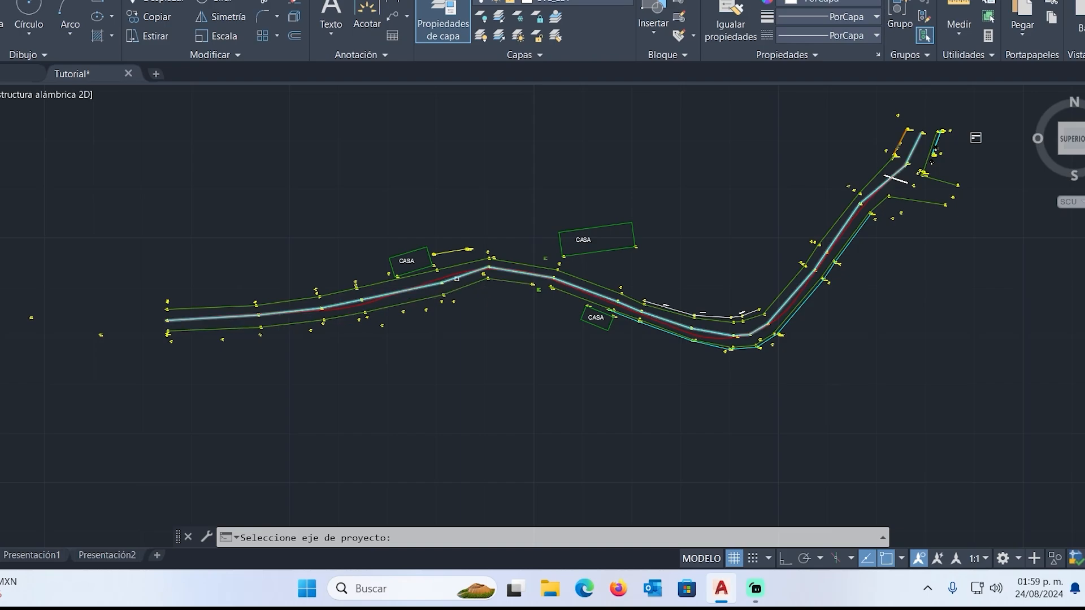
{"action": "scroll", "coordinate": [462, 274], "scroll_direction": "down", "scroll_amount": 1}
{"action": "scroll", "coordinate": [465, 270], "scroll_direction": "up", "scroll_amount": 1}
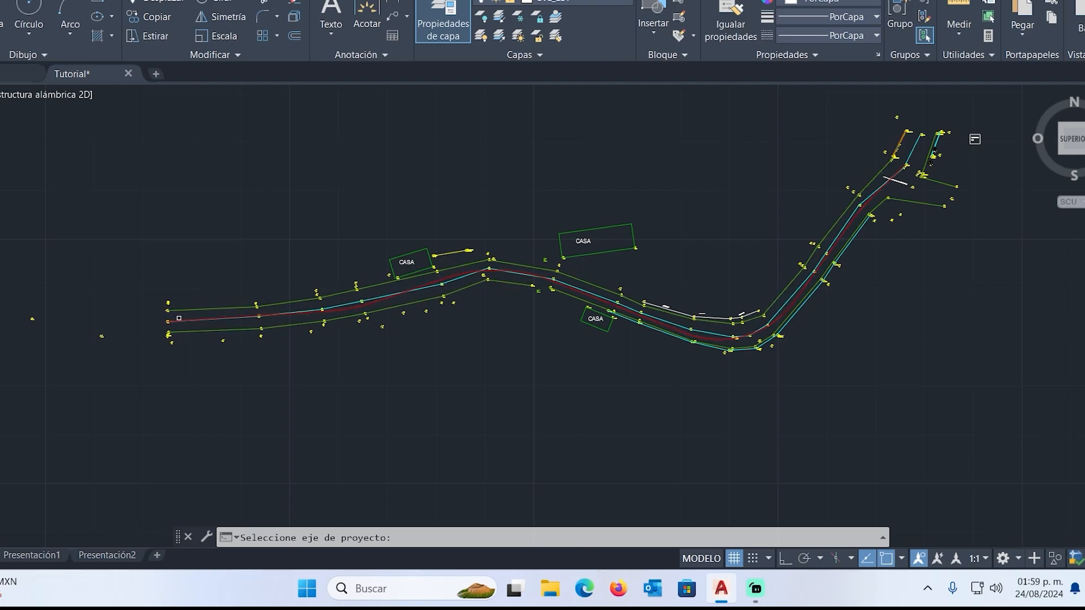
{"action": "scroll", "coordinate": [792, 268], "scroll_direction": "up", "scroll_amount": 4}
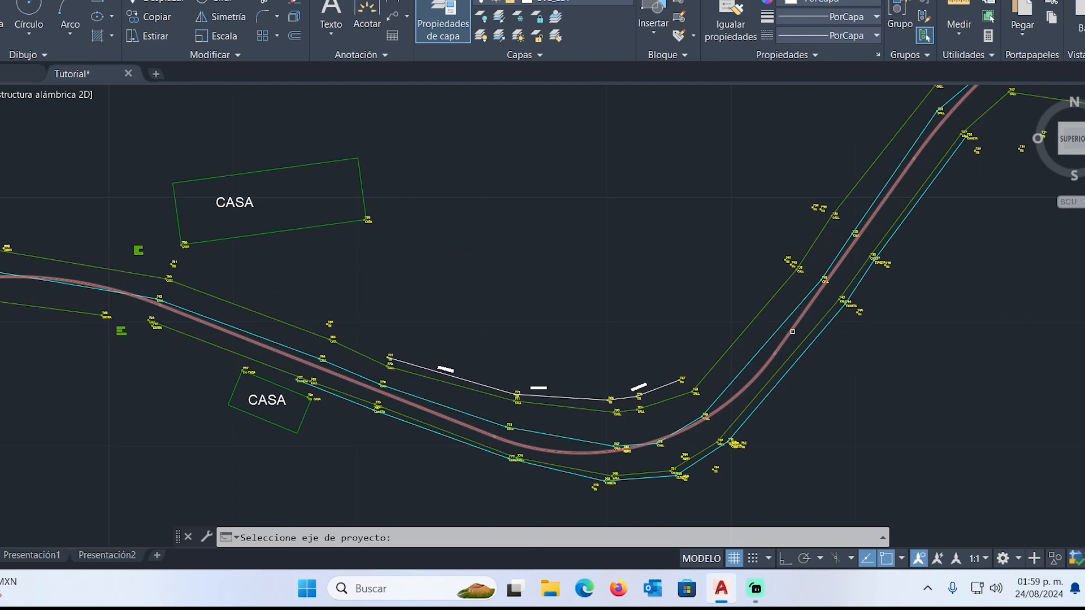
{"action": "scroll", "coordinate": [793, 331], "scroll_direction": "down", "scroll_amount": 2}
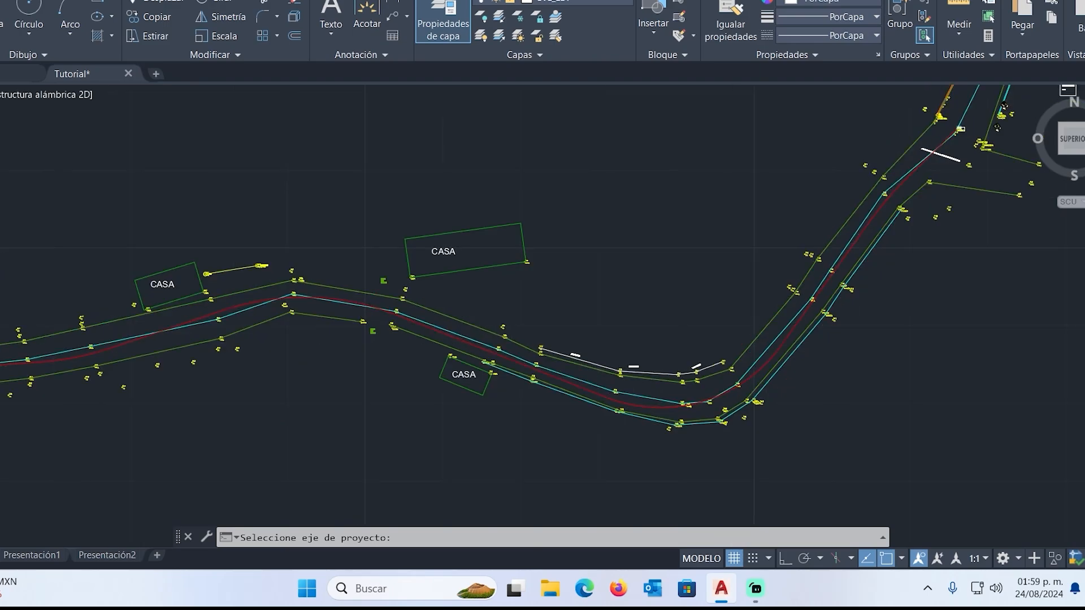
{"action": "scroll", "coordinate": [957, 131], "scroll_direction": "up", "scroll_amount": 2}
{"action": "scroll", "coordinate": [952, 132], "scroll_direction": "down", "scroll_amount": 5}
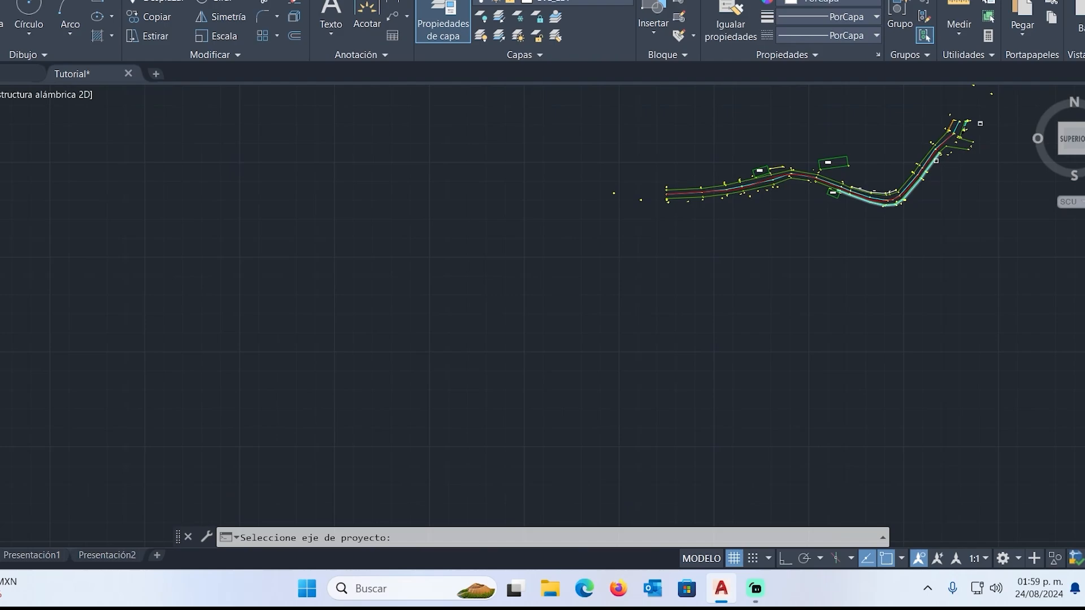
{"action": "scroll", "coordinate": [924, 178], "scroll_direction": "up", "scroll_amount": 3}
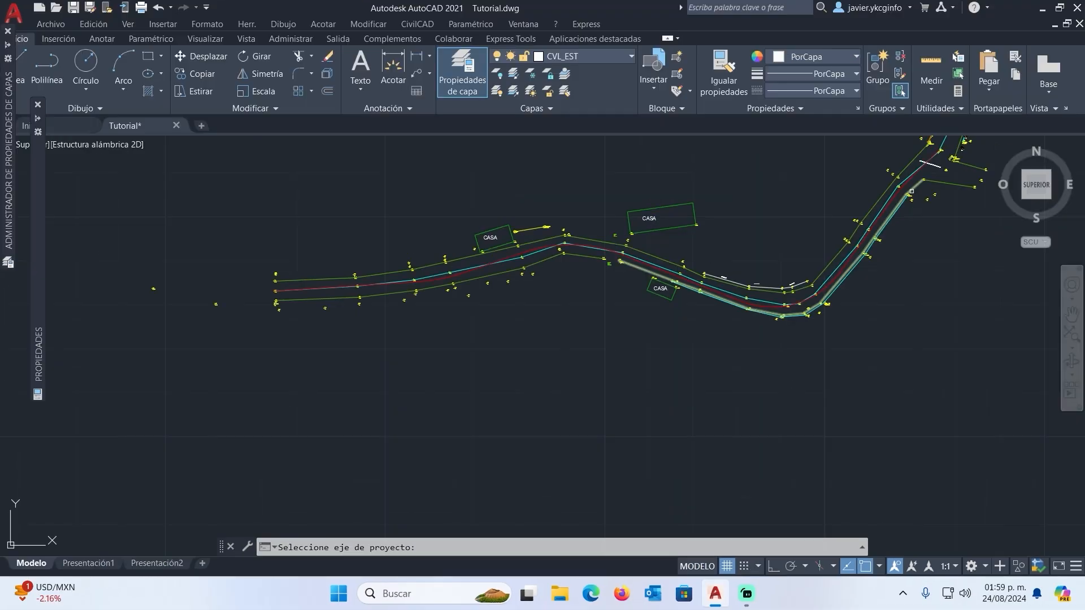
Step: Select the red road centerline near its northeast end as the project axis
{"action": "middle_click_drag", "start_coordinate": [911, 191], "coordinate": [838, 277]}
{"action": "scroll", "coordinate": [830, 279], "scroll_direction": "up", "scroll_amount": 2}
{"action": "scroll", "coordinate": [830, 279], "scroll_direction": "up", "scroll_amount": 2}
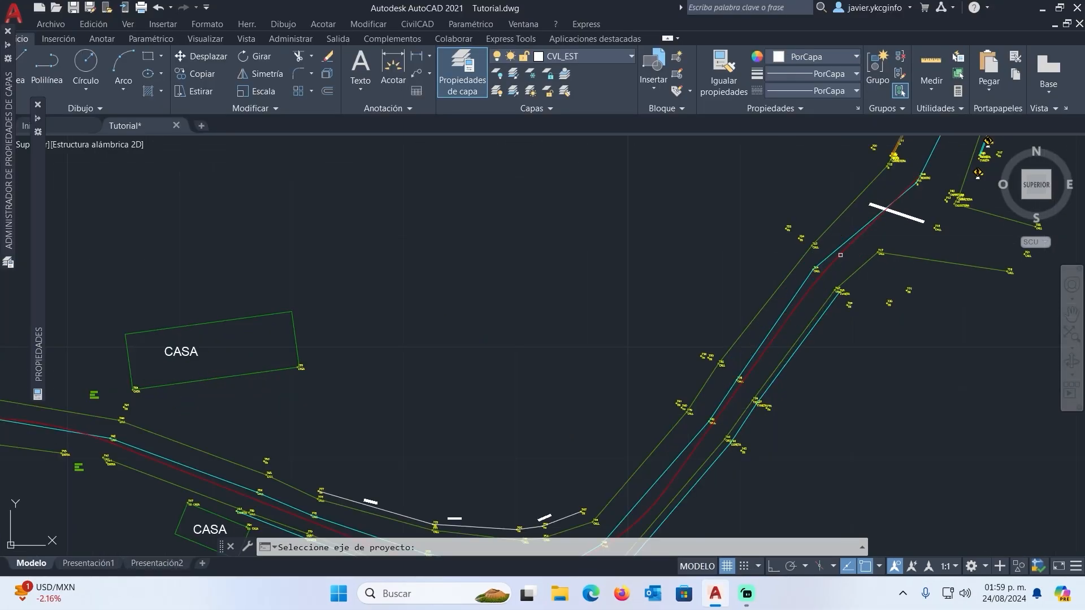
{"action": "scroll", "coordinate": [828, 274], "scroll_direction": "down", "scroll_amount": 4}
{"action": "scroll", "coordinate": [828, 273], "scroll_direction": "up", "scroll_amount": 2}
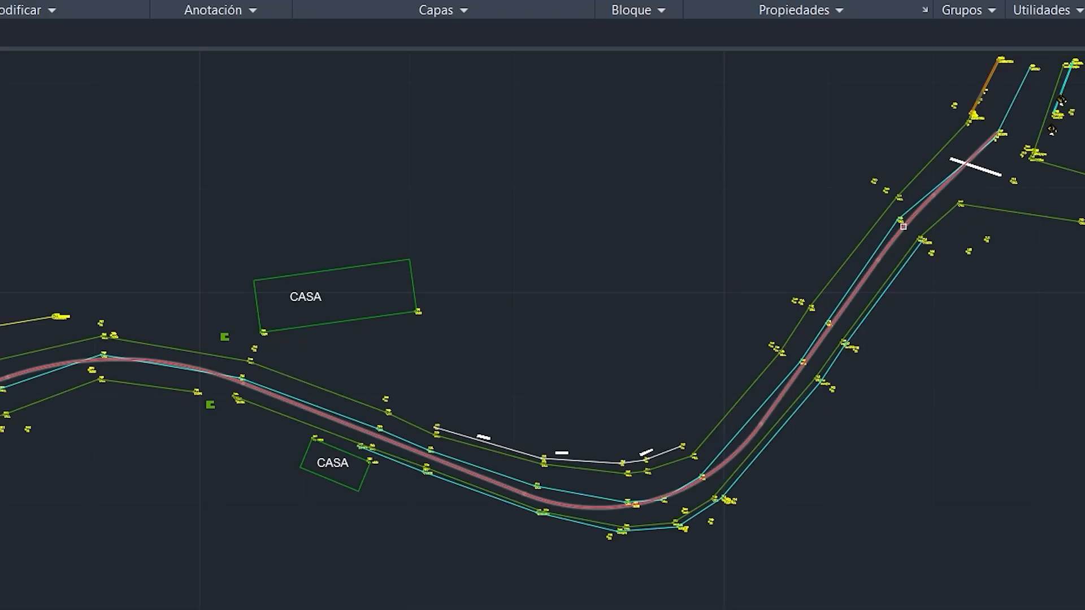
{"action": "left_click", "coordinate": [904, 227]}
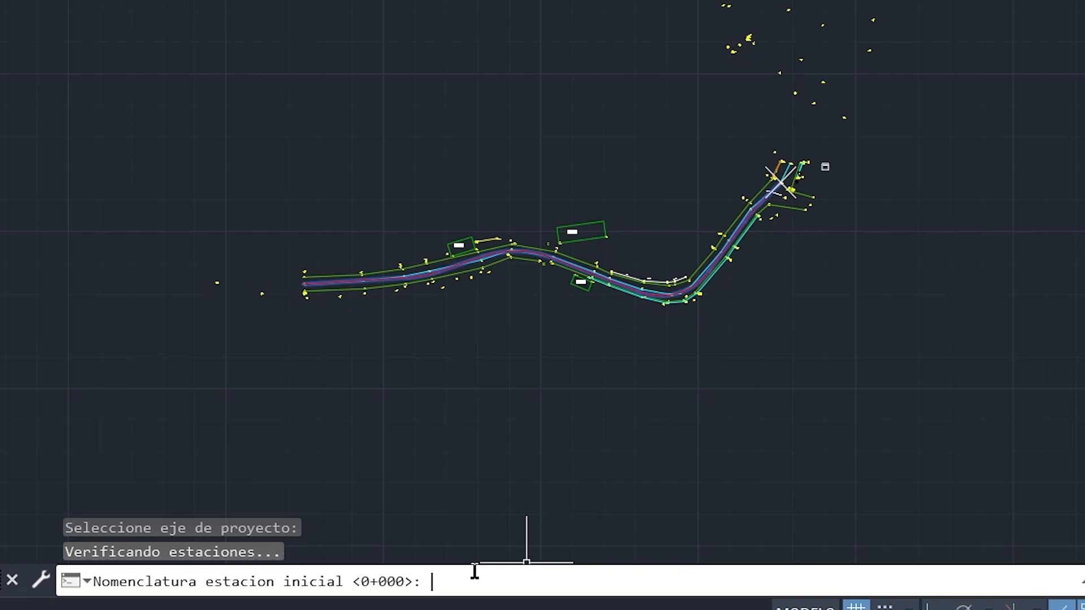
Step: Set the initial station designation to 0+000
{"action": "type", "text": "1+000"}
{"action": "key", "text": "Left"}
{"action": "key", "text": "Left"}
{"action": "key", "text": "Left"}
{"action": "key", "text": "Left"}
{"action": "key", "text": "BackSpace"}
{"action": "type", "text": "0"}
{"action": "key", "text": "Return"}
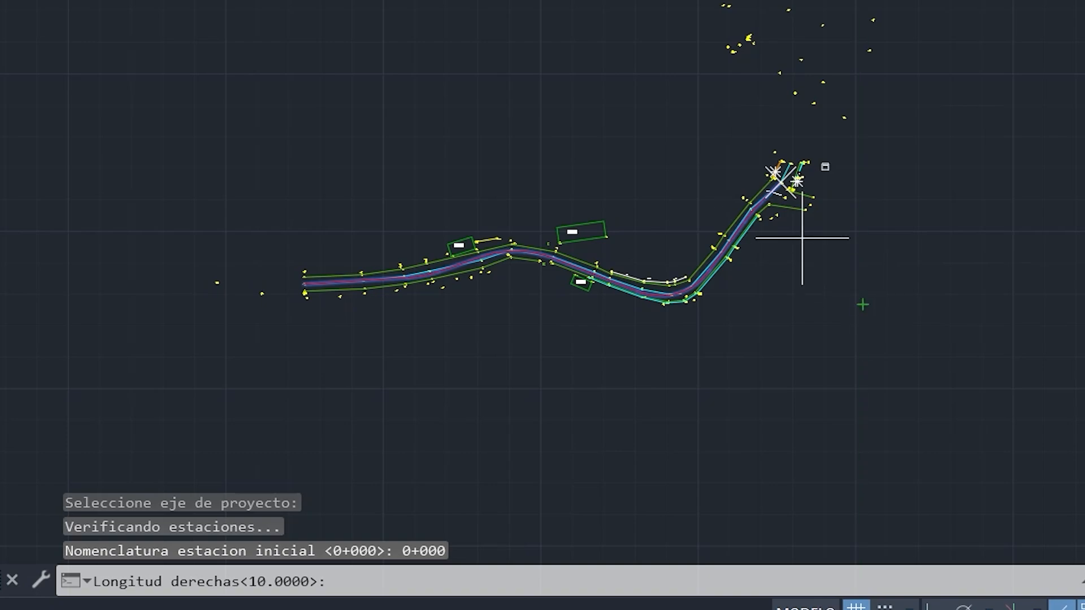
Step: Accept a length of 10 for both the right and the left sides of the station lines
{"action": "scroll", "coordinate": [724, 174], "scroll_direction": "up", "scroll_amount": 4}
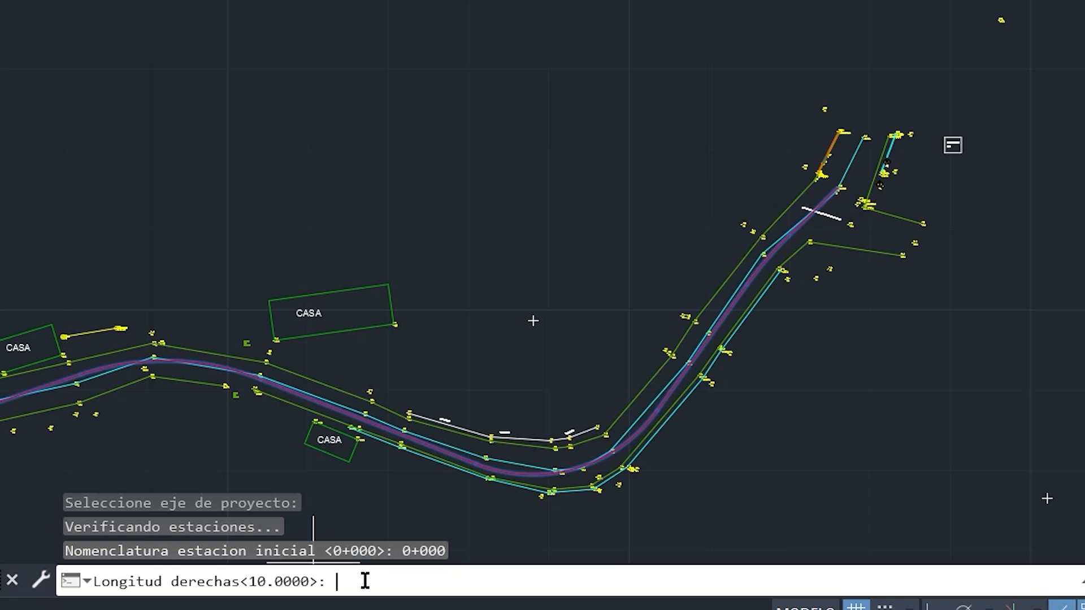
{"action": "key", "text": "Return"}
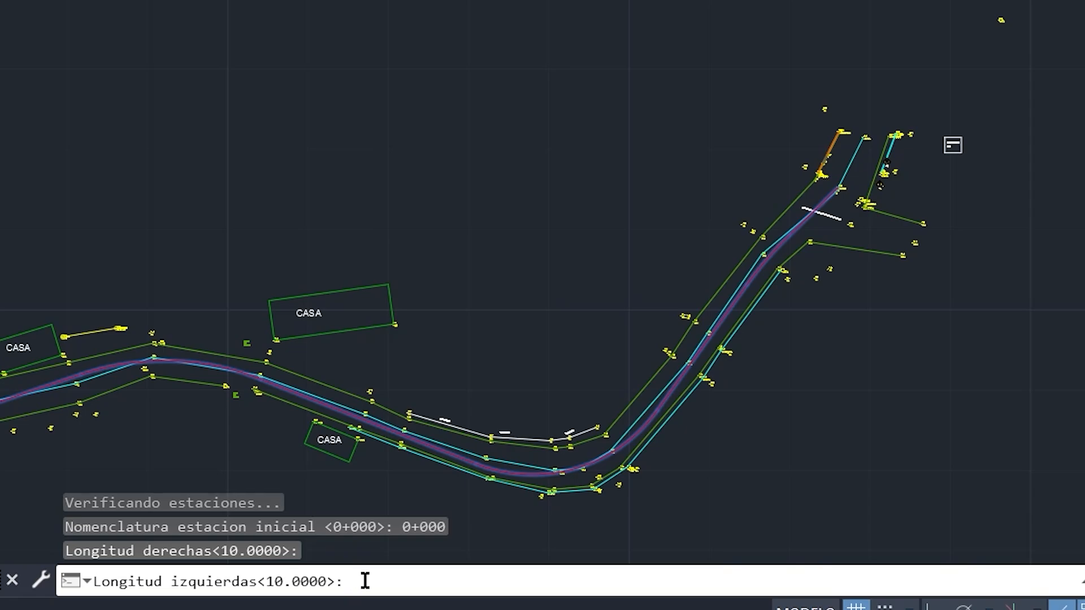
{"action": "key", "text": "Return"}
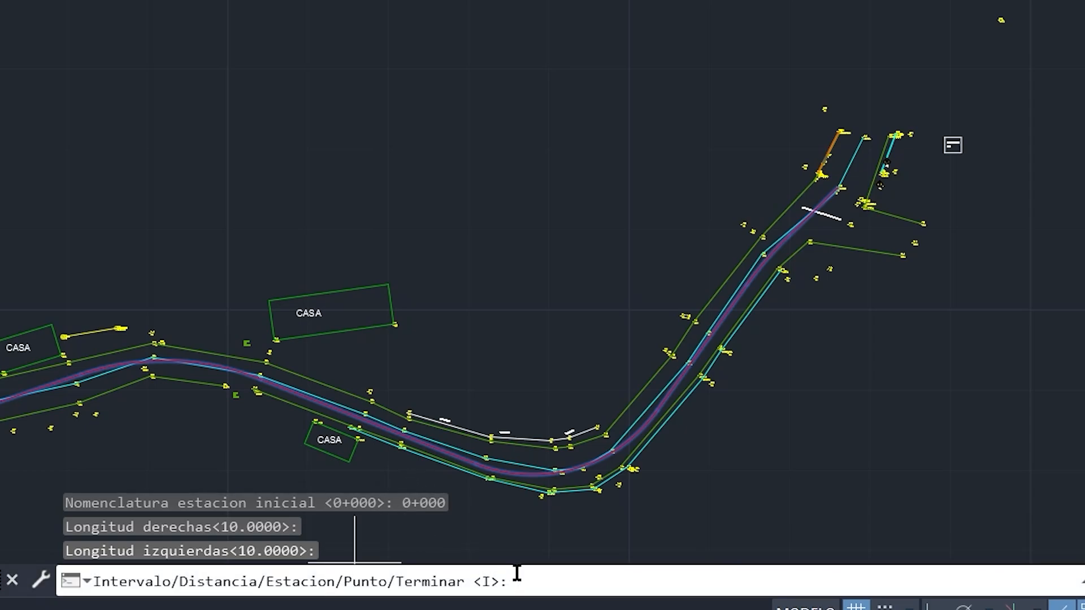
Step: Mark stations by interval every 20 units along the axis, from station 0+000.00 to 0+170.95
{"action": "key", "text": "Return"}
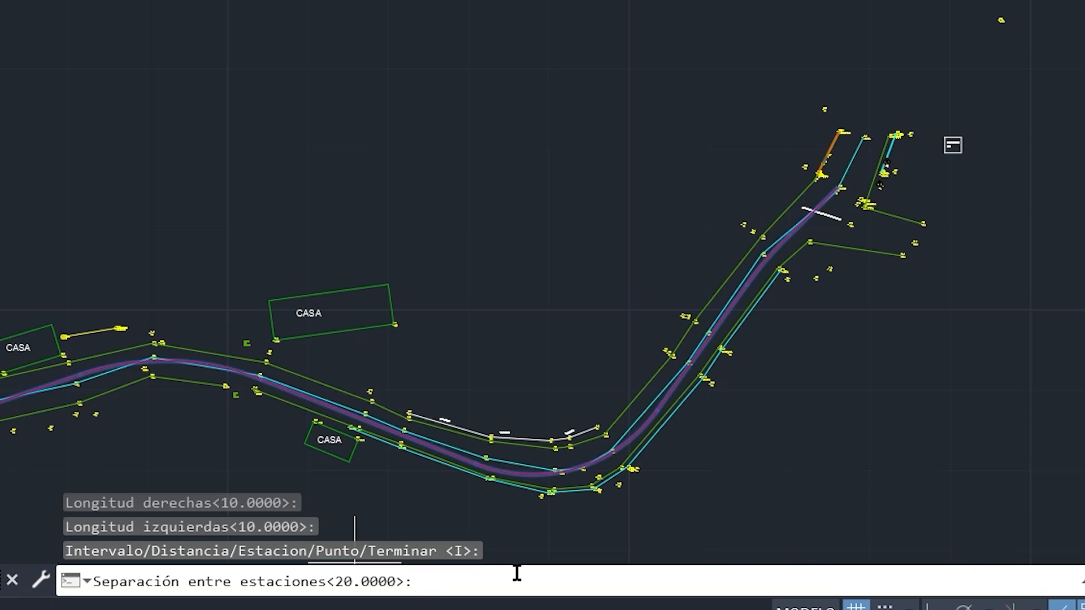
{"action": "key", "text": "Return"}
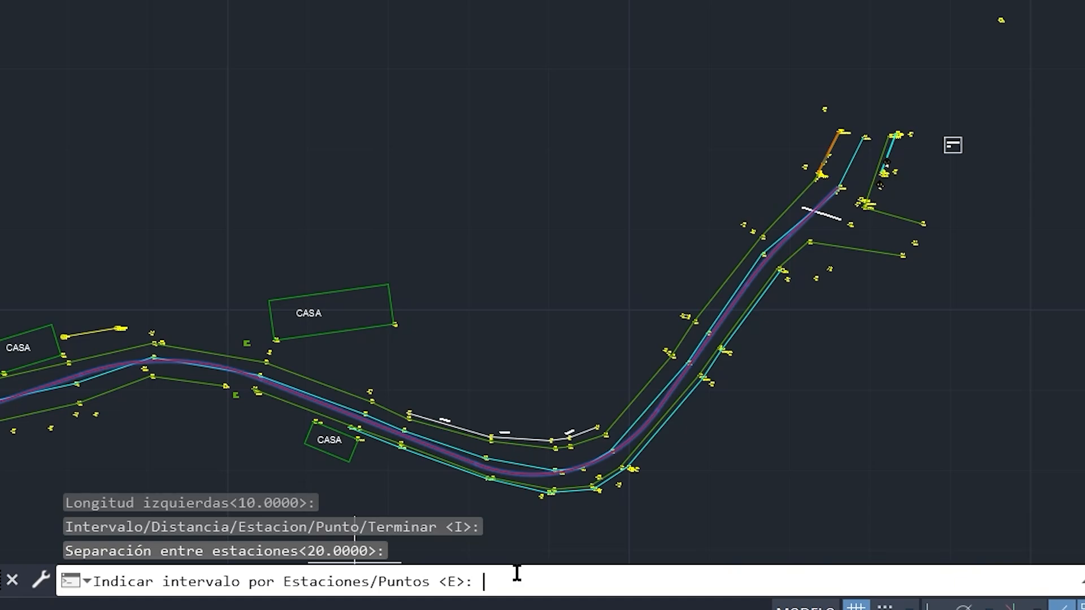
{"action": "key", "text": "Return"}
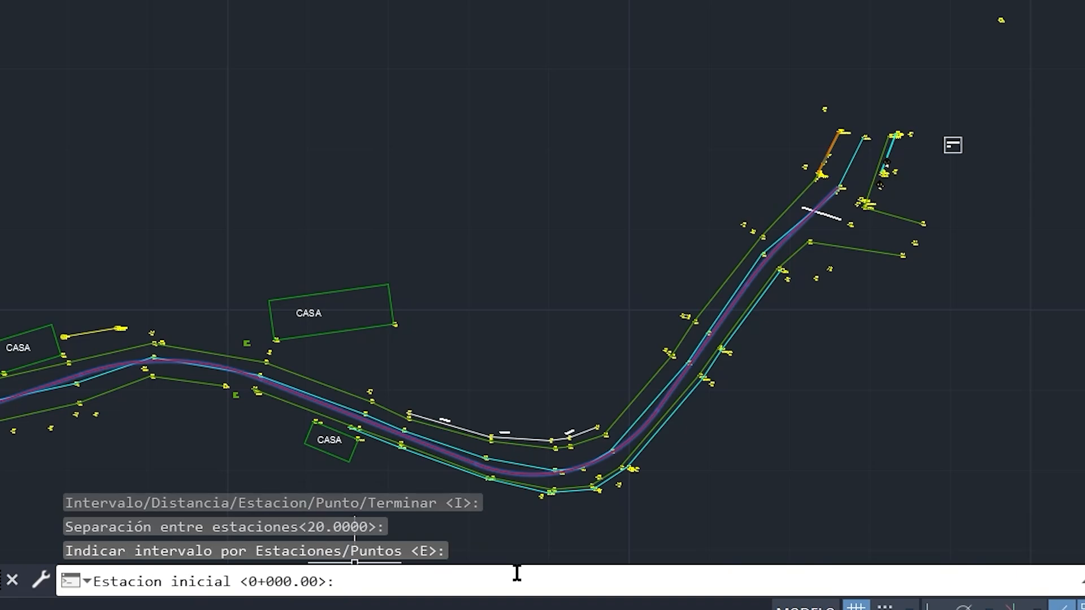
{"action": "key", "text": "Return"}
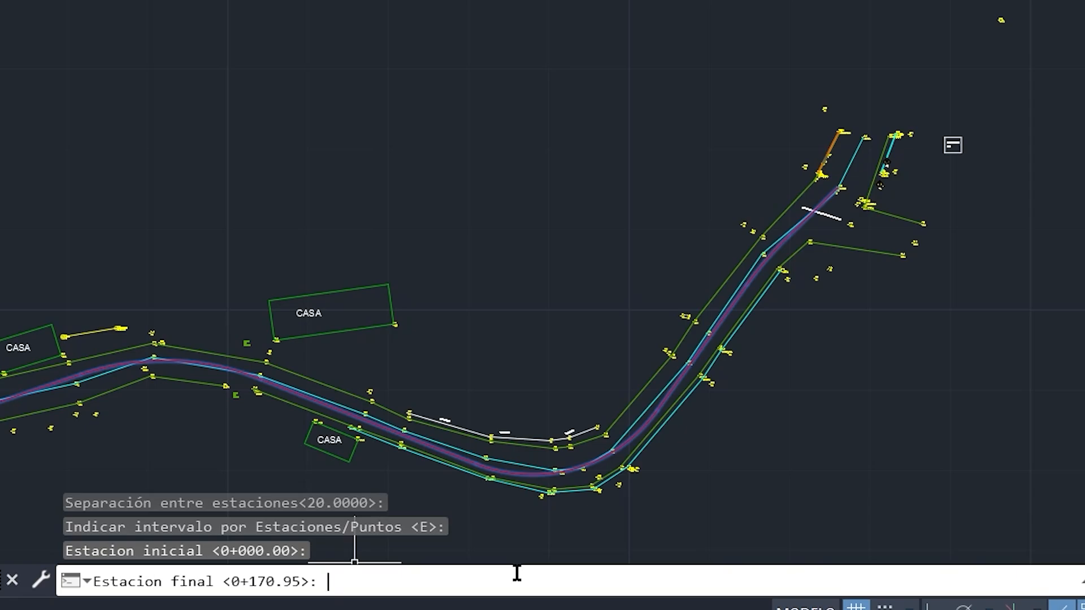
{"action": "key", "text": "Return"}
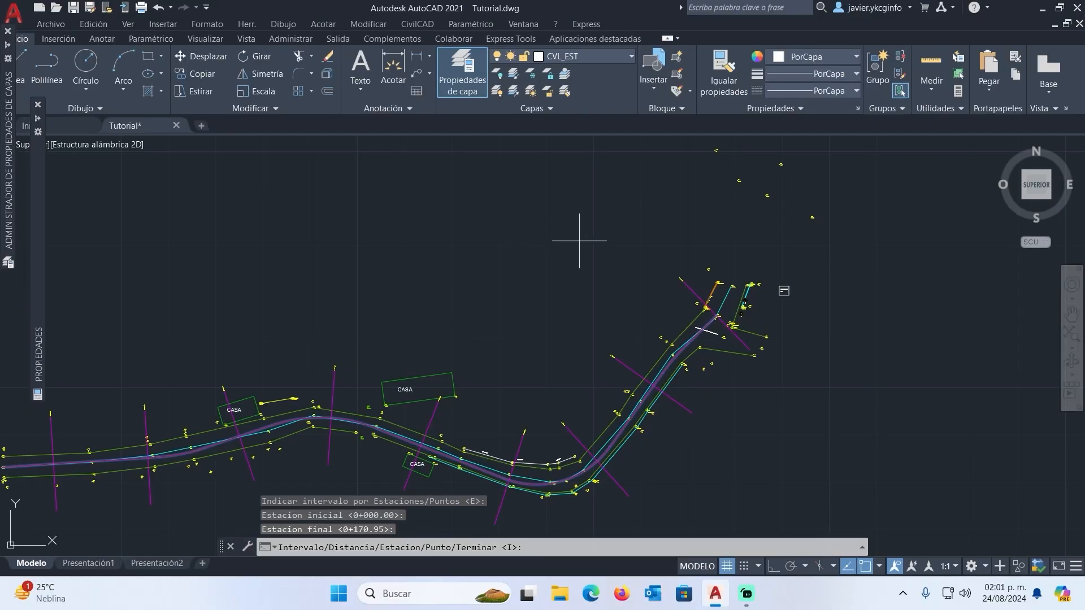
{"action": "scroll", "coordinate": [697, 294], "scroll_direction": "up", "scroll_amount": 5}
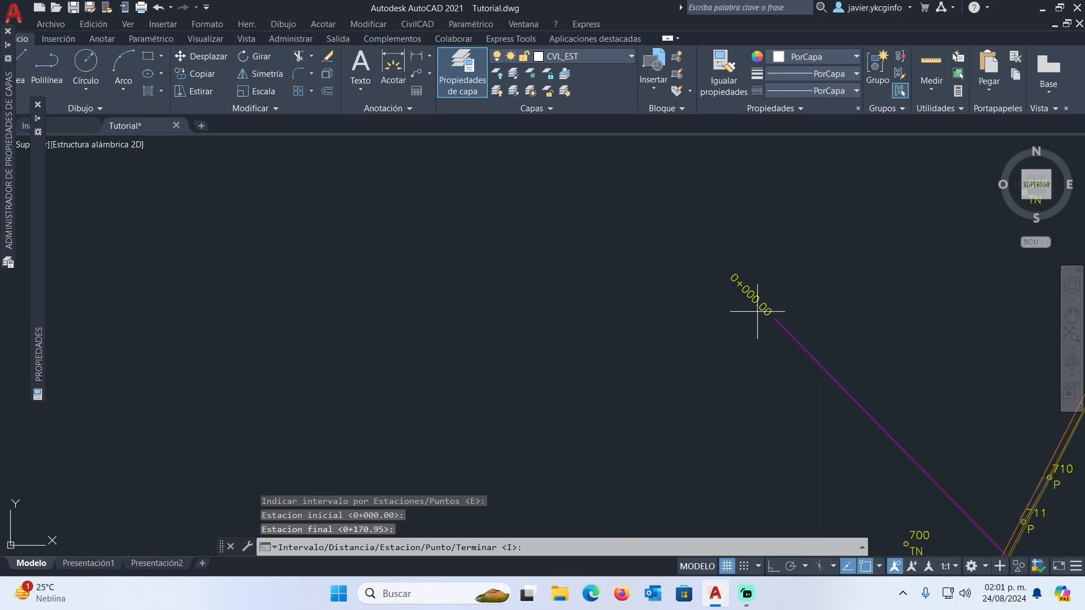
{"action": "scroll", "coordinate": [742, 340], "scroll_direction": "down", "scroll_amount": 7}
{"action": "scroll", "coordinate": [742, 340], "scroll_direction": "up", "scroll_amount": 5}
{"action": "scroll", "coordinate": [799, 310], "scroll_direction": "down", "scroll_amount": 10}
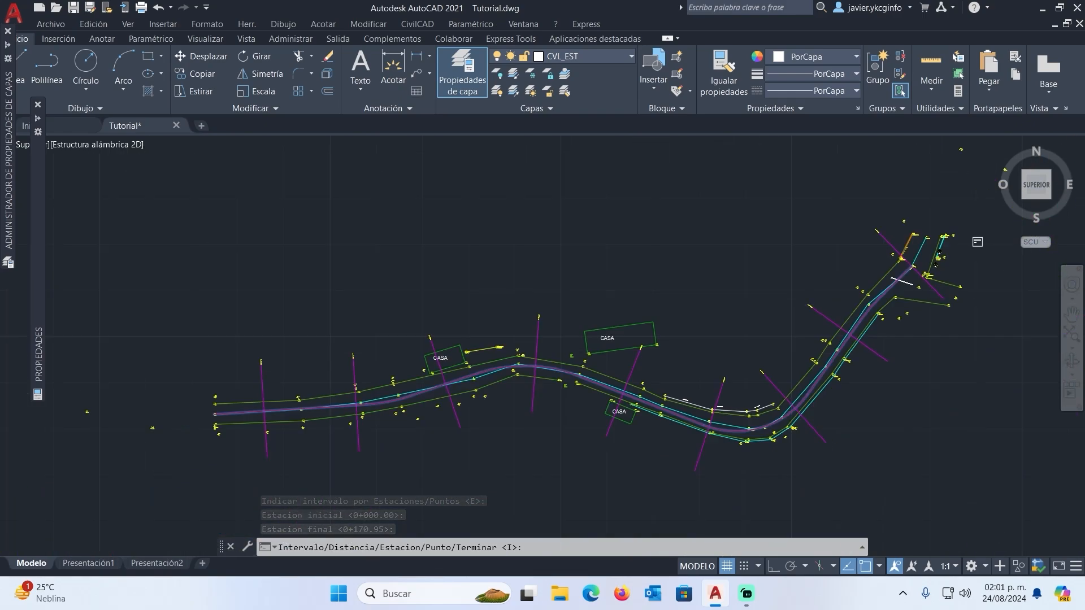
{"action": "scroll", "coordinate": [762, 325], "scroll_direction": "up", "scroll_amount": 8}
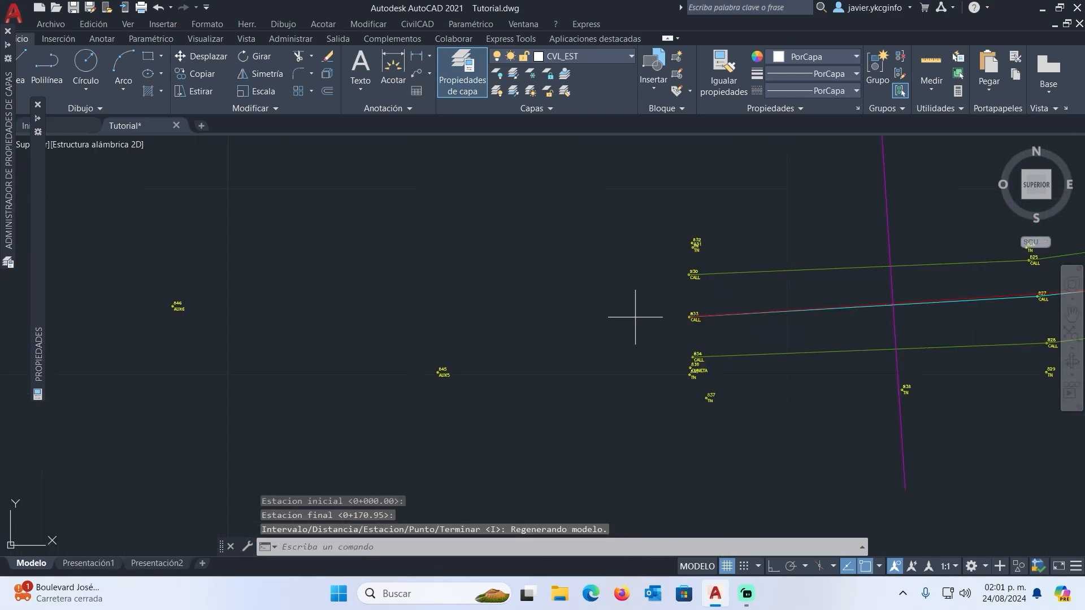
{"action": "scroll", "coordinate": [696, 318], "scroll_direction": "up", "scroll_amount": 6}
{"action": "scroll", "coordinate": [695, 311], "scroll_direction": "down", "scroll_amount": 8}
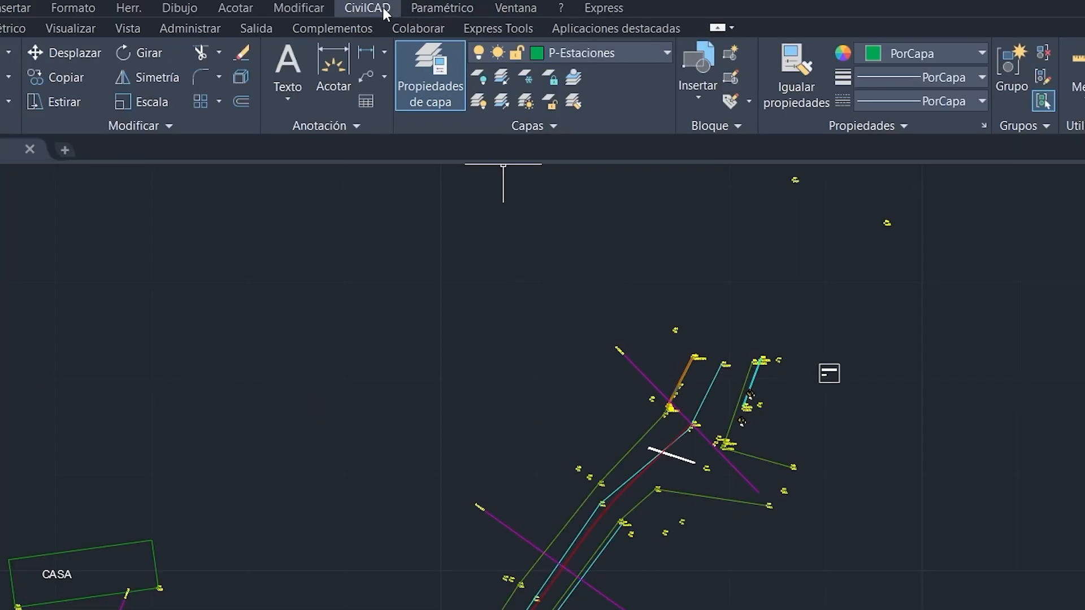
Step: Start CivilCAD's Marcar estaciones command again and select the red road centerline near its northeast end as the project axis
{"action": "left_click", "coordinate": [423, 24]}
{"action": "mouse_move", "coordinate": [478, 425]}
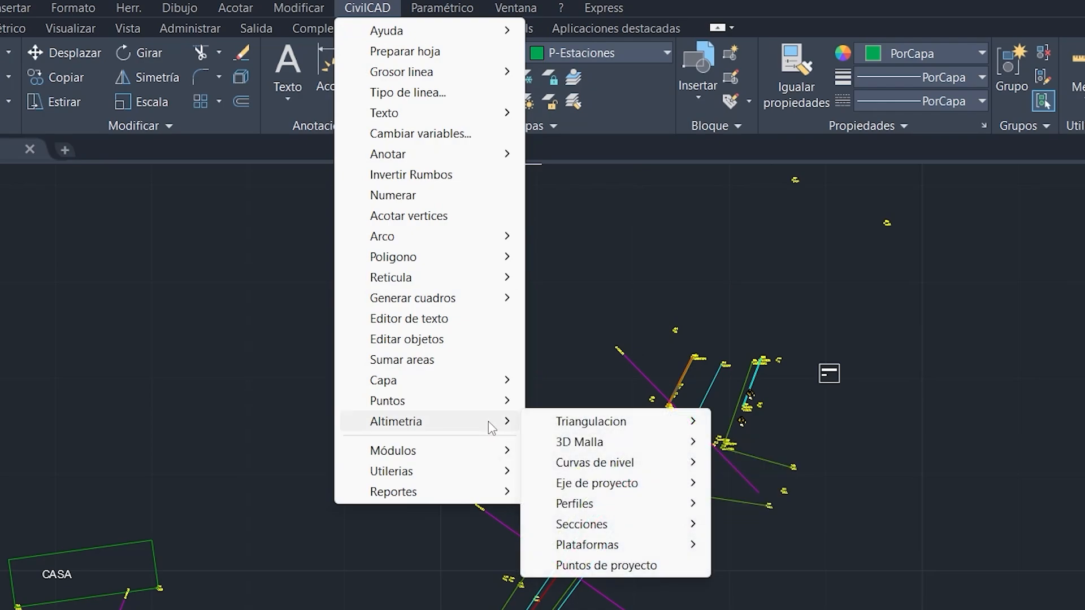
{"action": "mouse_move", "coordinate": [617, 433]}
{"action": "mouse_move", "coordinate": [675, 486]}
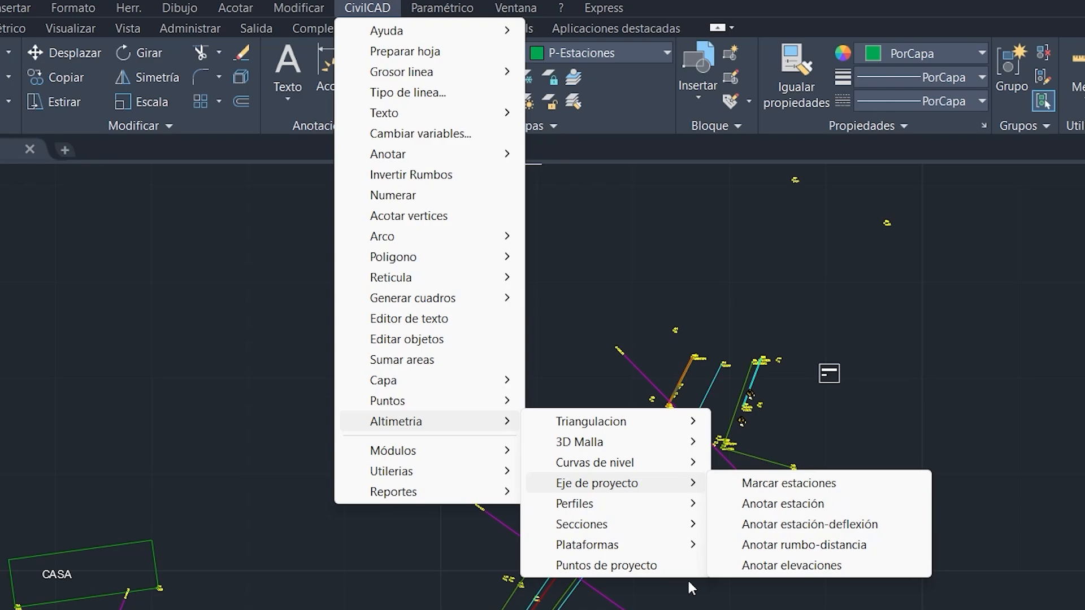
{"action": "mouse_move", "coordinate": [667, 511]}
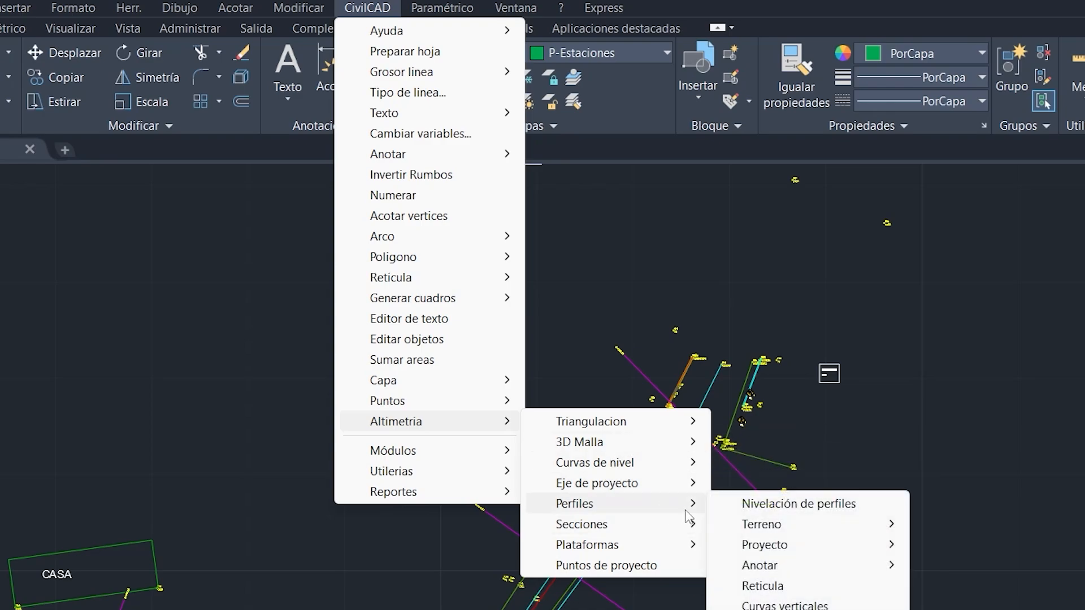
{"action": "mouse_move", "coordinate": [627, 487]}
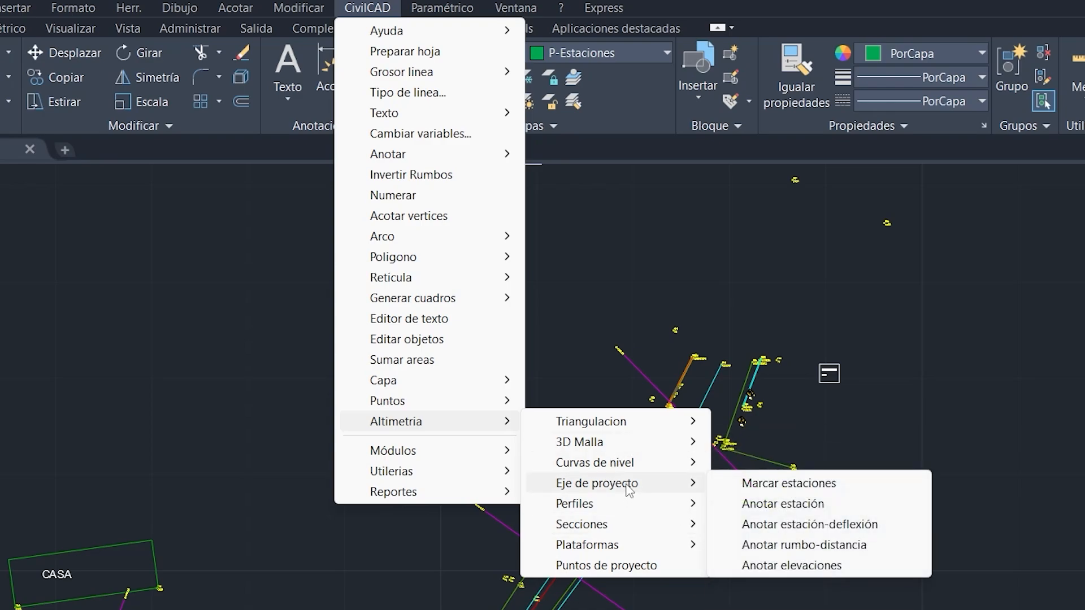
{"action": "left_click", "coordinate": [785, 484]}
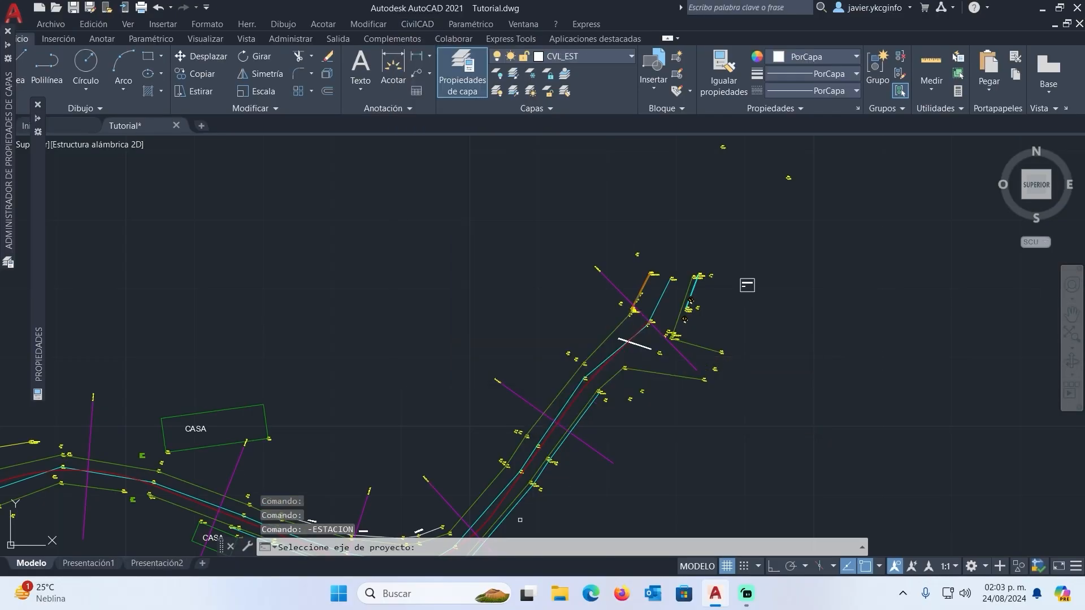
{"action": "scroll", "coordinate": [652, 339], "scroll_direction": "up", "scroll_amount": 5}
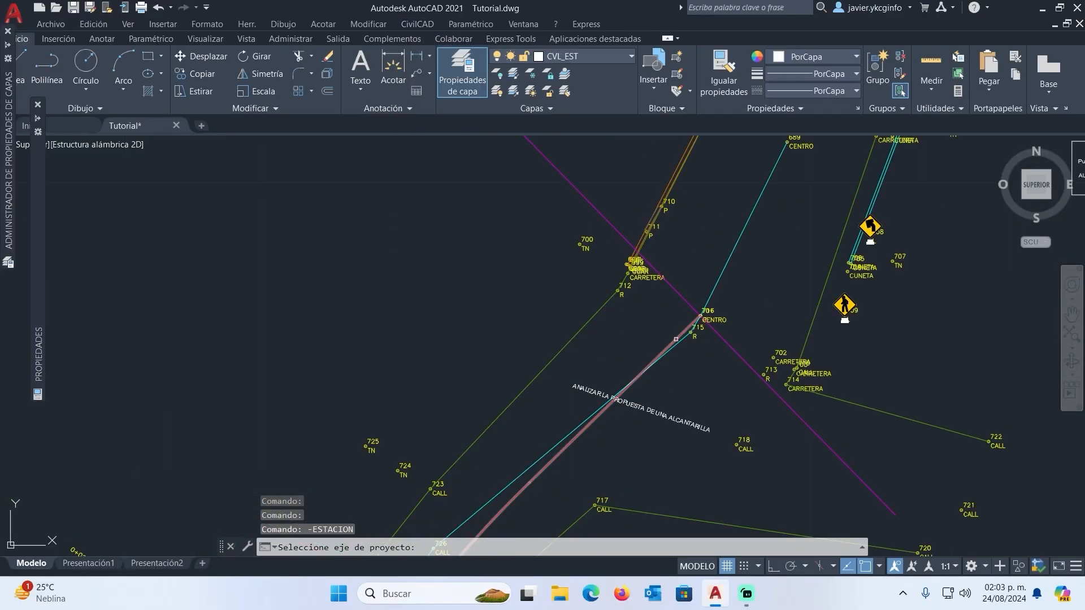
{"action": "left_click", "coordinate": [674, 339]}
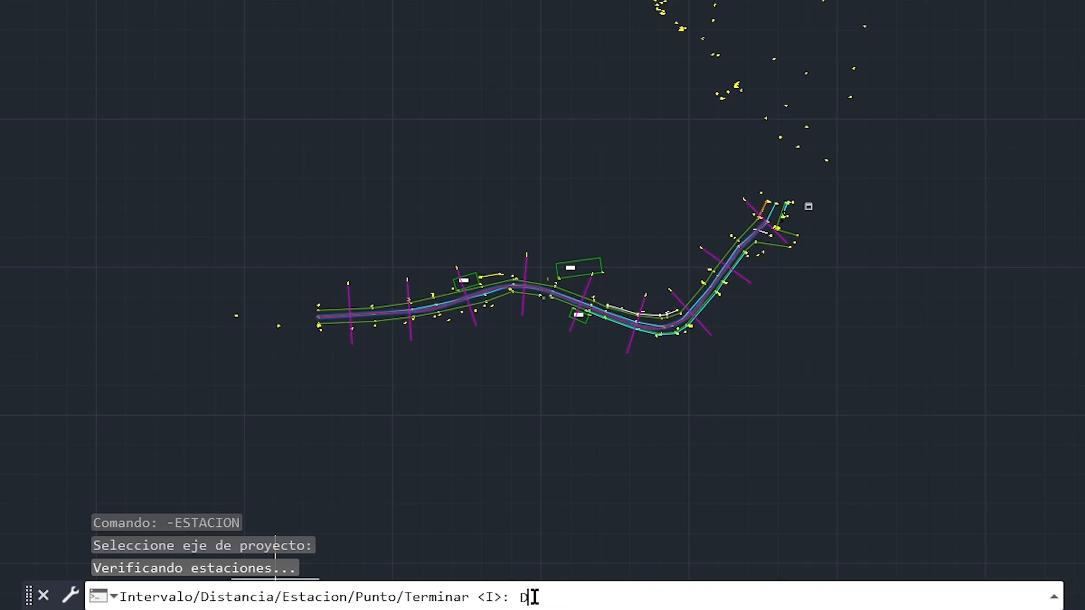
Step: Mark a station by distance at 80 from the initial station
{"action": "key", "text": "Return"}
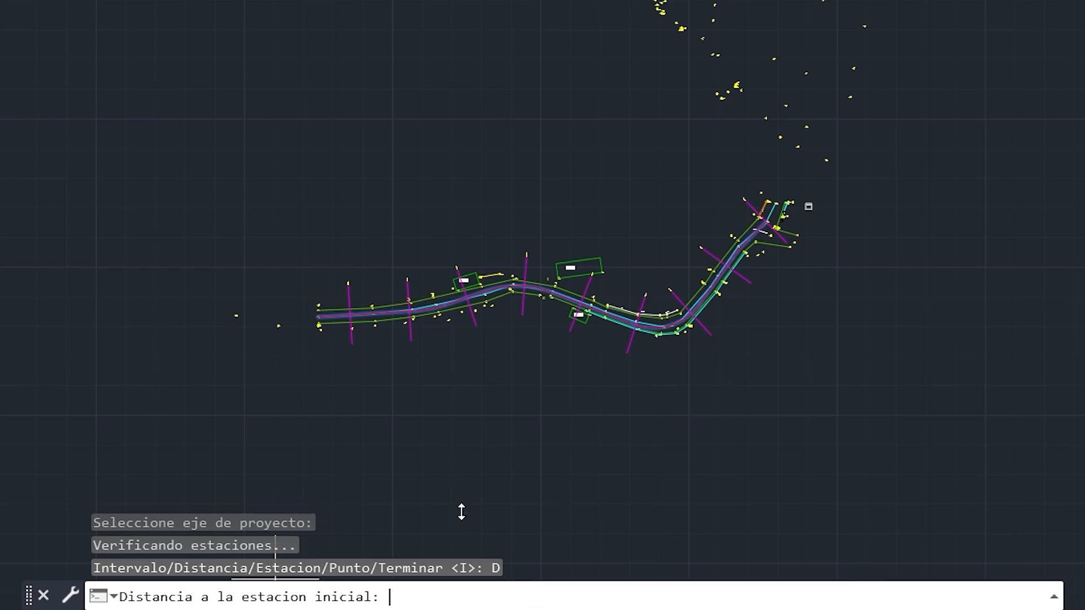
{"action": "scroll", "coordinate": [401, 496], "scroll_direction": "up", "scroll_amount": 2}
{"action": "scroll", "coordinate": [850, 15], "scroll_direction": "up", "scroll_amount": 5}
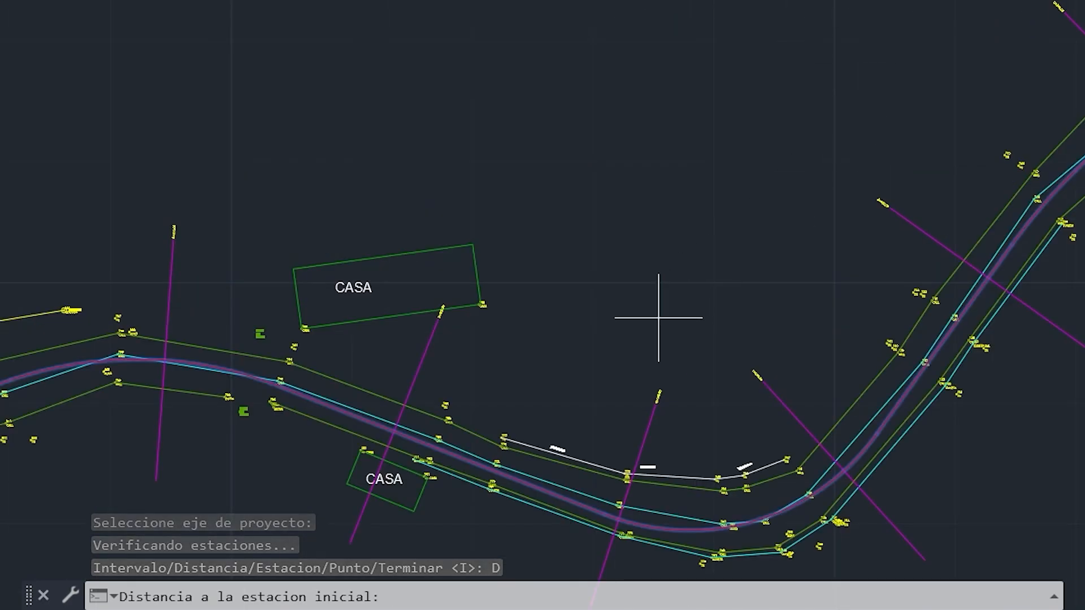
{"action": "type", "text": "80"}
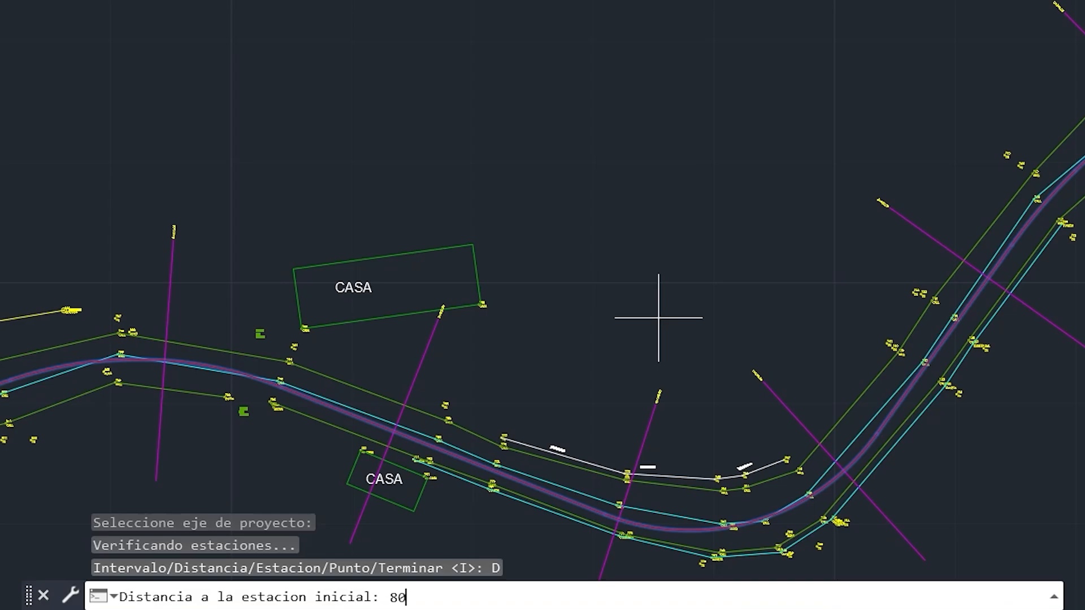
{"action": "key", "text": "Return"}
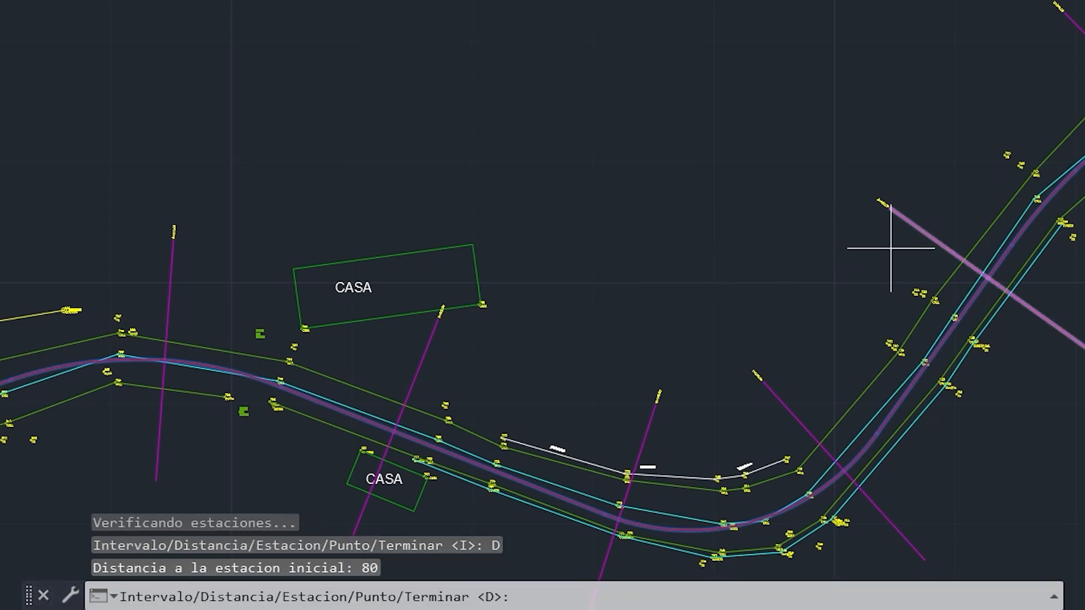
Step: Examine the station labels along the northeast part of the axis
{"action": "scroll", "coordinate": [659, 399], "scroll_direction": "down", "scroll_amount": 4}
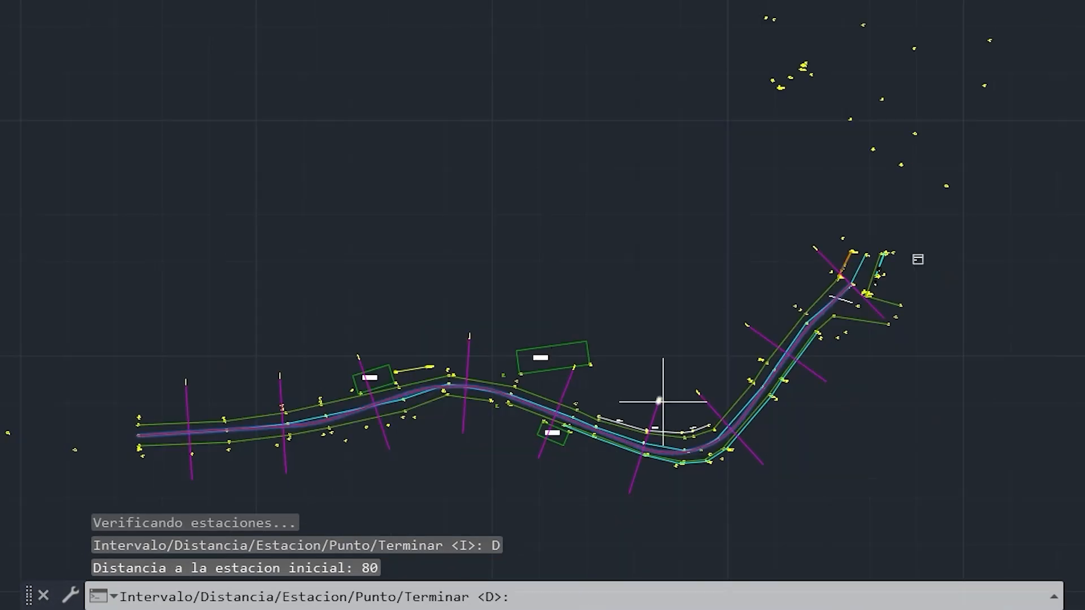
{"action": "scroll", "coordinate": [860, 218], "scroll_direction": "up", "scroll_amount": 6}
{"action": "scroll", "coordinate": [713, 308], "scroll_direction": "down", "scroll_amount": 4}
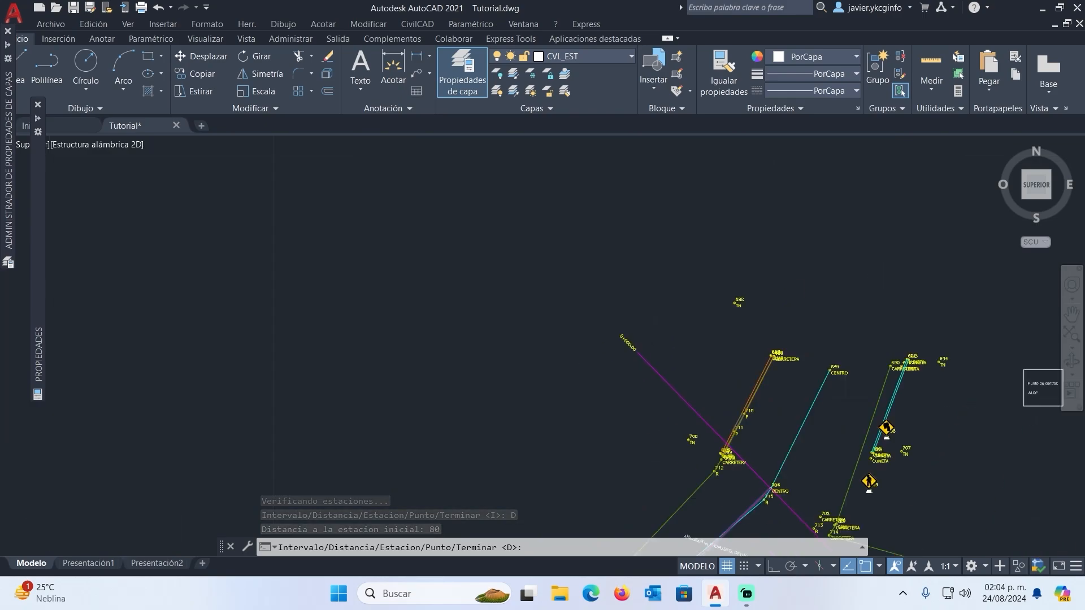
{"action": "scroll", "coordinate": [528, 438], "scroll_direction": "up", "scroll_amount": 8}
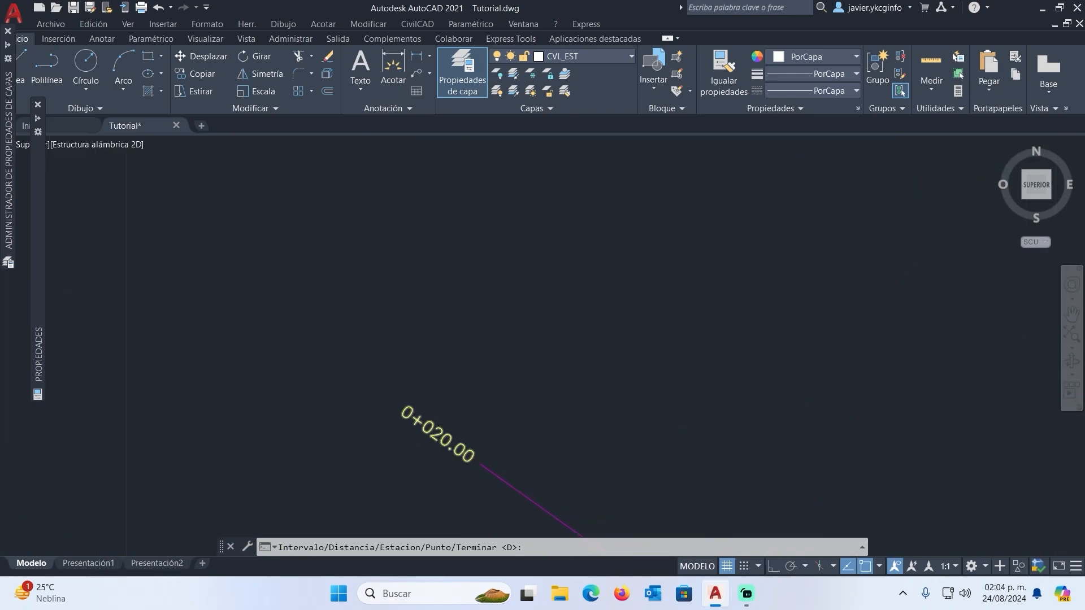
{"action": "scroll", "coordinate": [516, 408], "scroll_direction": "down", "scroll_amount": 8}
{"action": "scroll", "coordinate": [431, 452], "scroll_direction": "up", "scroll_amount": 7}
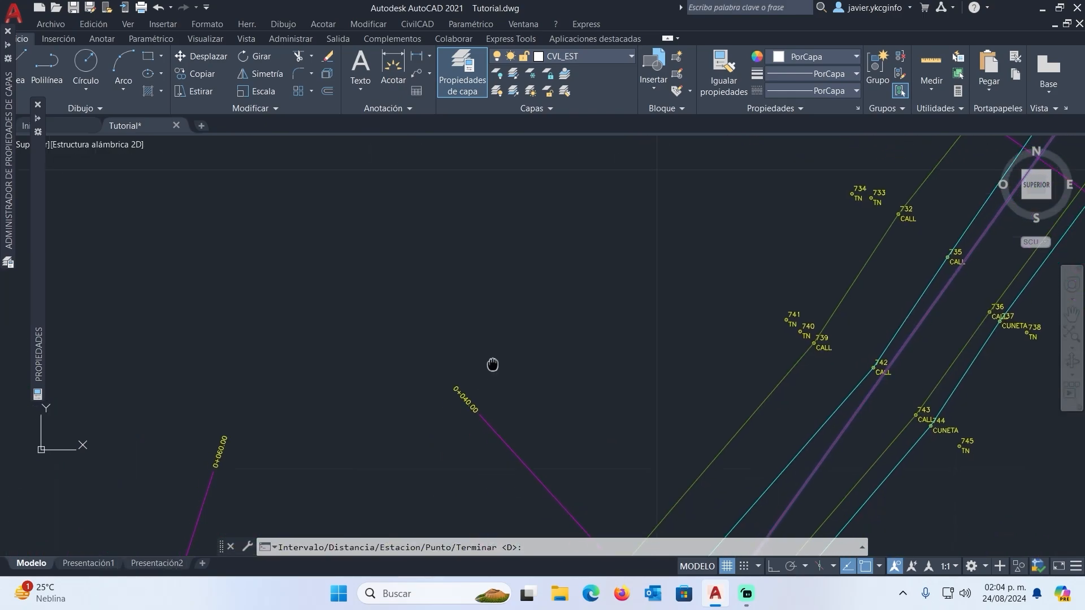
{"action": "scroll", "coordinate": [452, 413], "scroll_direction": "down", "scroll_amount": 8}
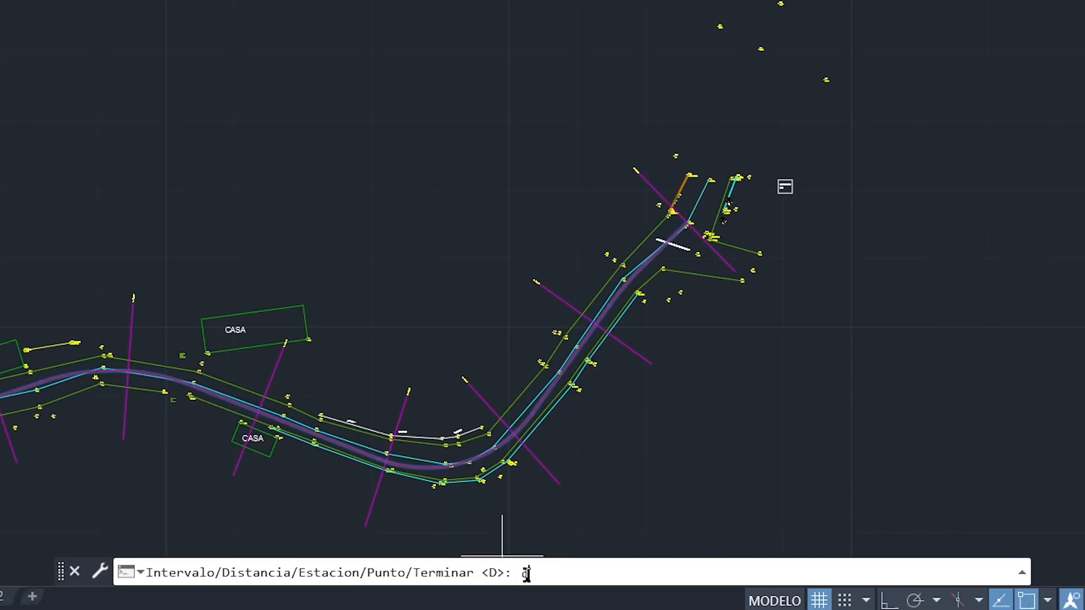
Step: Mark another station by distance at 75 from the initial station
{"action": "type", "text": "d"}
{"action": "key", "text": "Return"}
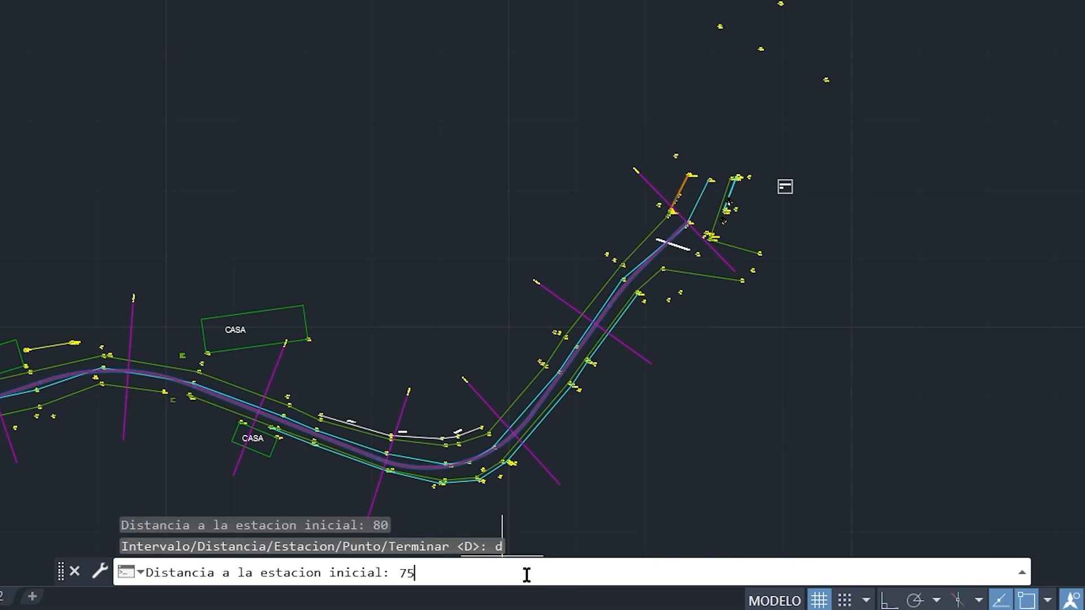
{"action": "type", "text": "75"}
{"action": "key", "text": "Return"}
{"action": "scroll", "coordinate": [363, 351], "scroll_direction": "up", "scroll_amount": 3}
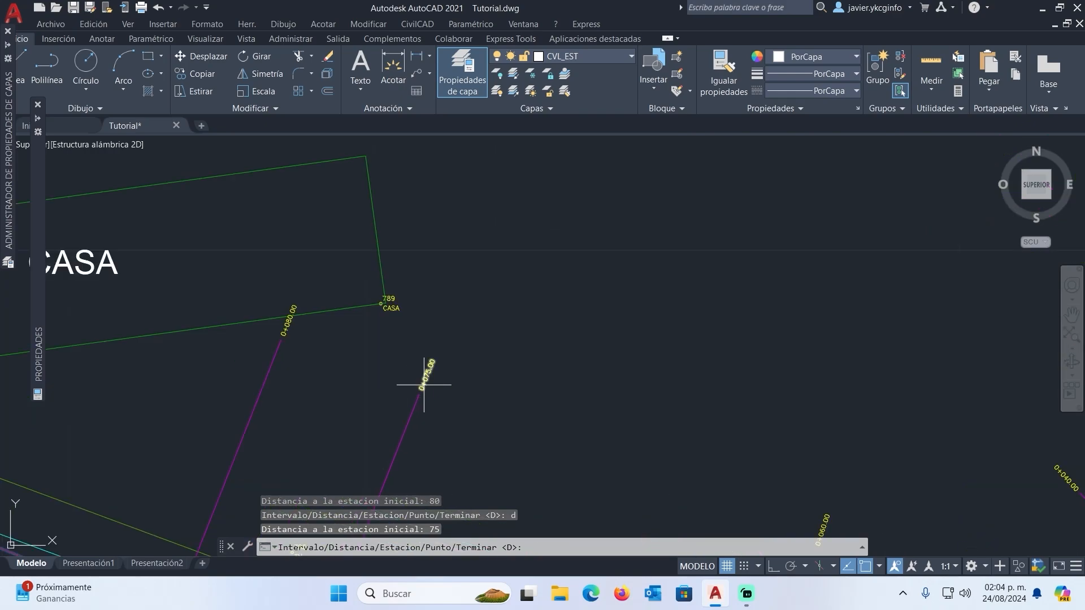
{"action": "scroll", "coordinate": [424, 384], "scroll_direction": "up", "scroll_amount": 5}
{"action": "scroll", "coordinate": [438, 339], "scroll_direction": "down", "scroll_amount": 2}
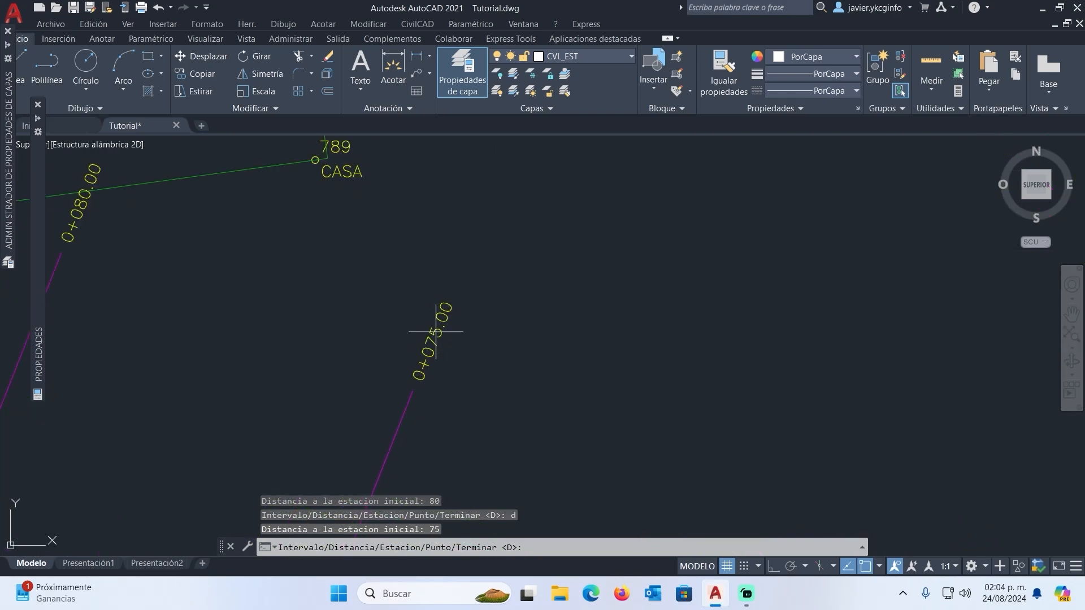
Step: Mark a station by its designation at 0+074 on the axis
{"action": "scroll", "coordinate": [438, 342], "scroll_direction": "down", "scroll_amount": 6}
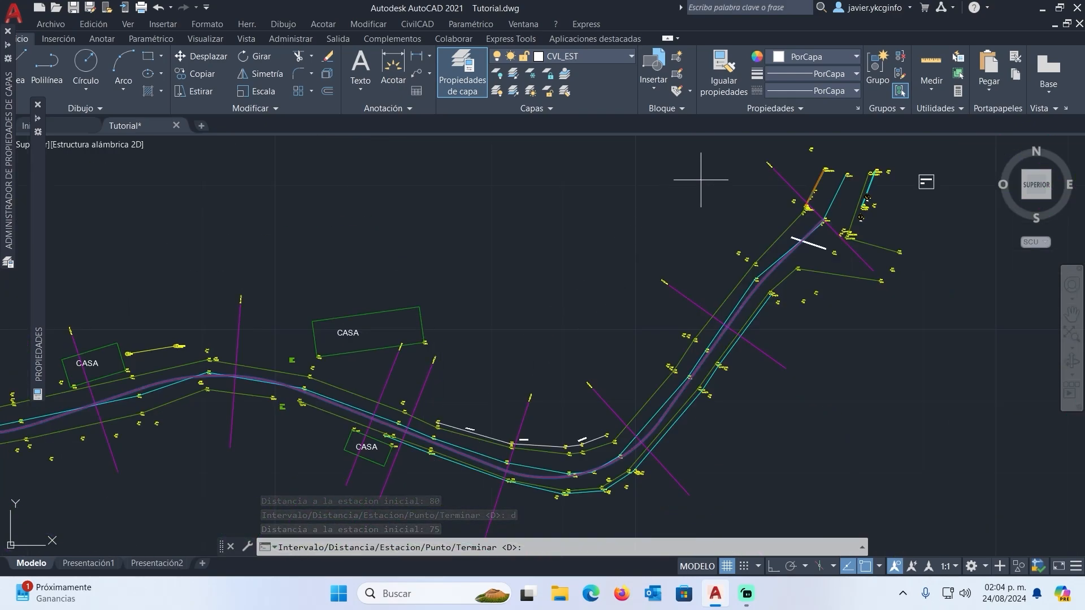
{"action": "scroll", "coordinate": [772, 169], "scroll_direction": "up", "scroll_amount": 6}
{"action": "scroll", "coordinate": [717, 223], "scroll_direction": "down", "scroll_amount": 6}
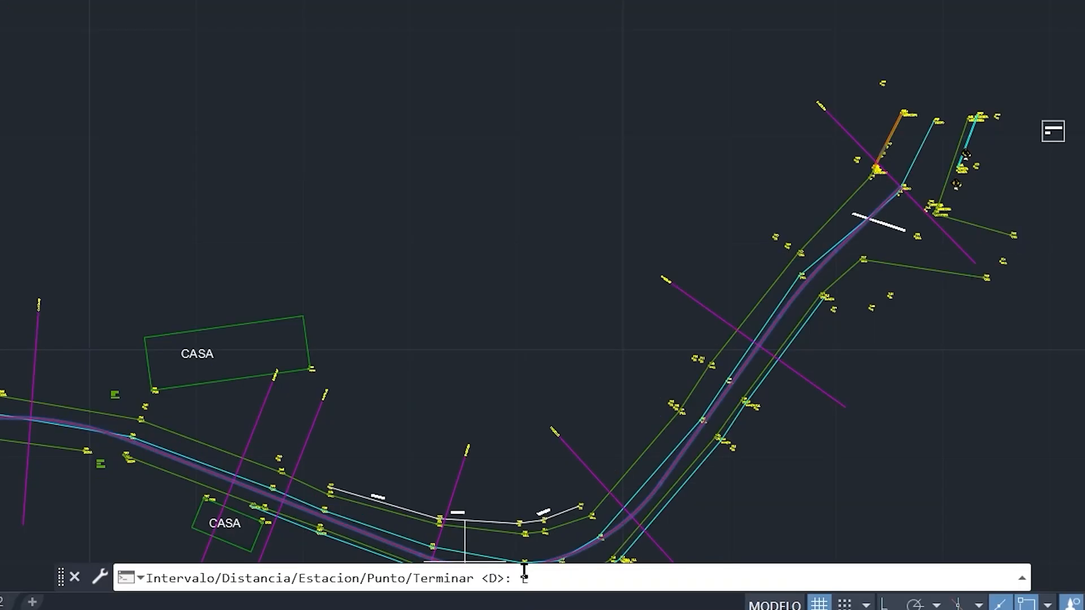
{"action": "key", "text": "Return"}
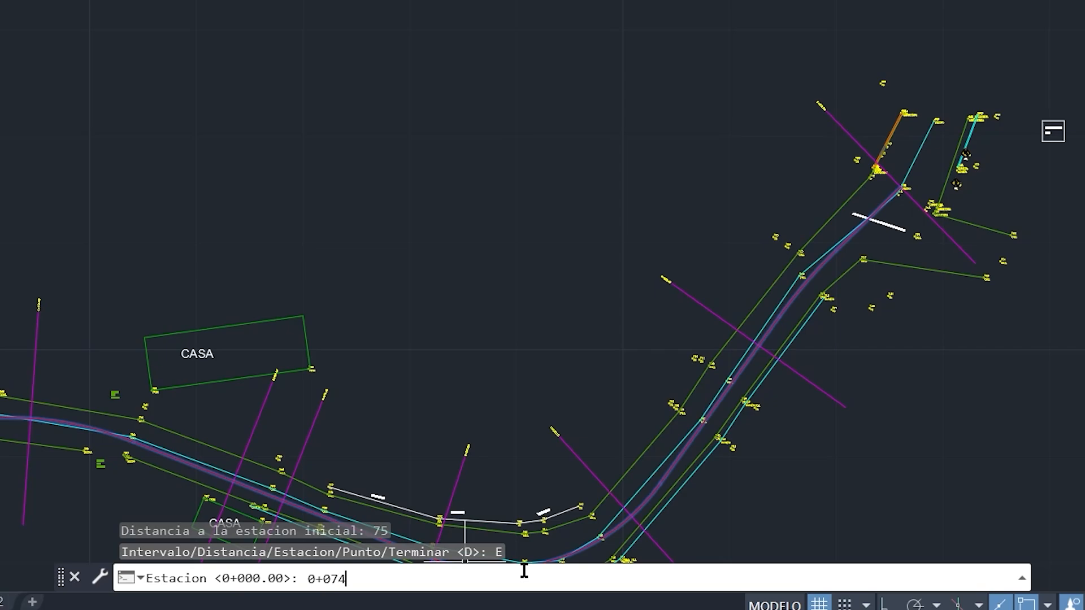
{"action": "key", "text": "Return"}
{"action": "scroll", "coordinate": [347, 395], "scroll_direction": "up", "scroll_amount": 5}
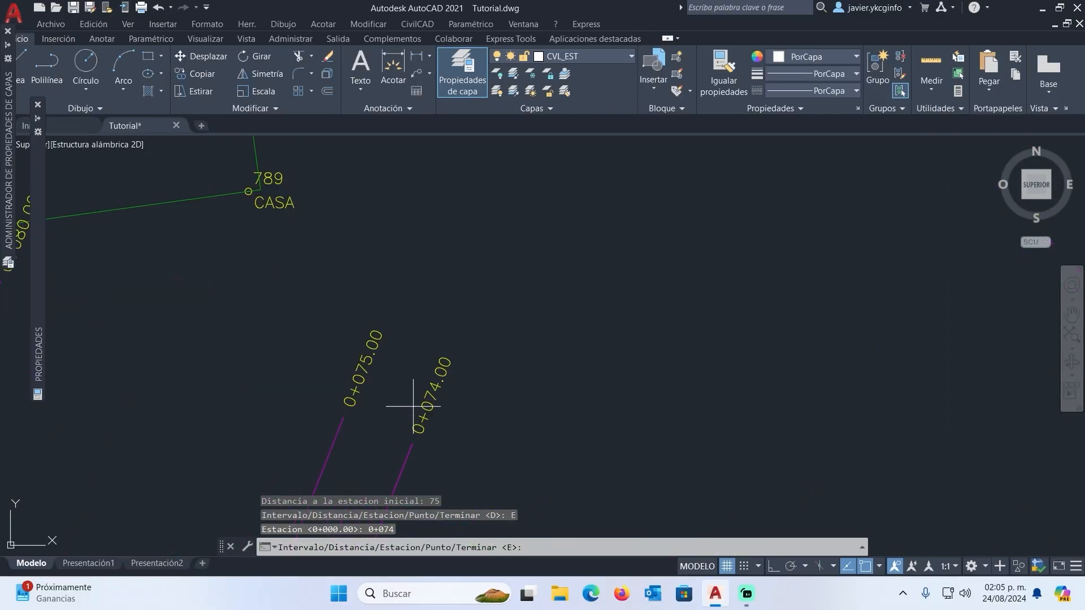
{"action": "scroll", "coordinate": [413, 406], "scroll_direction": "up", "scroll_amount": 3}
{"action": "scroll", "coordinate": [461, 371], "scroll_direction": "down", "scroll_amount": 3}
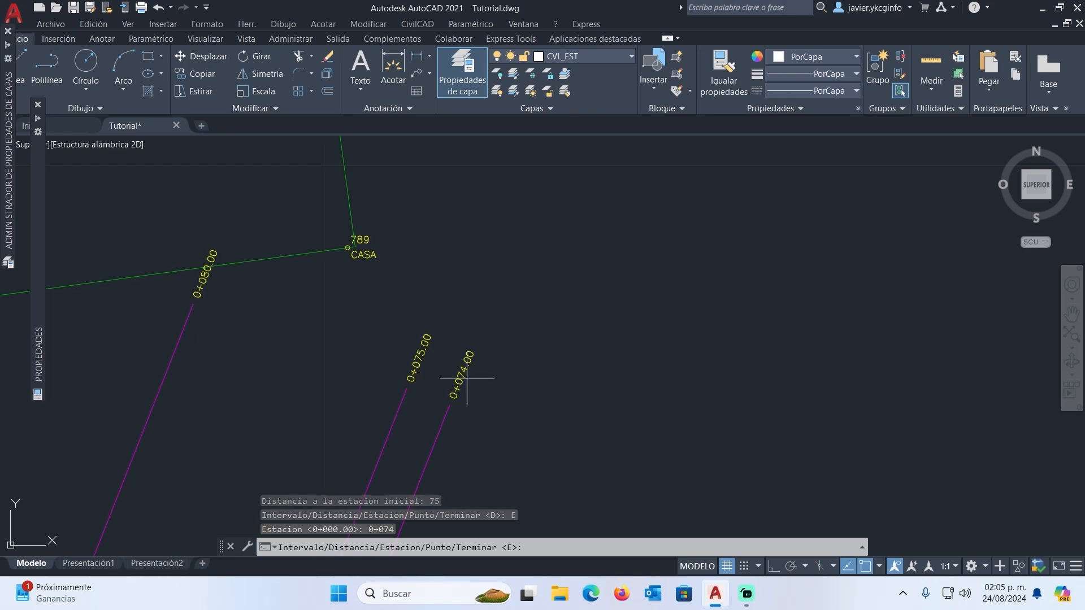
Step: Mark a station by point at the axis's west endpoint, on survey point 833
{"action": "scroll", "coordinate": [474, 369], "scroll_direction": "down", "scroll_amount": 4}
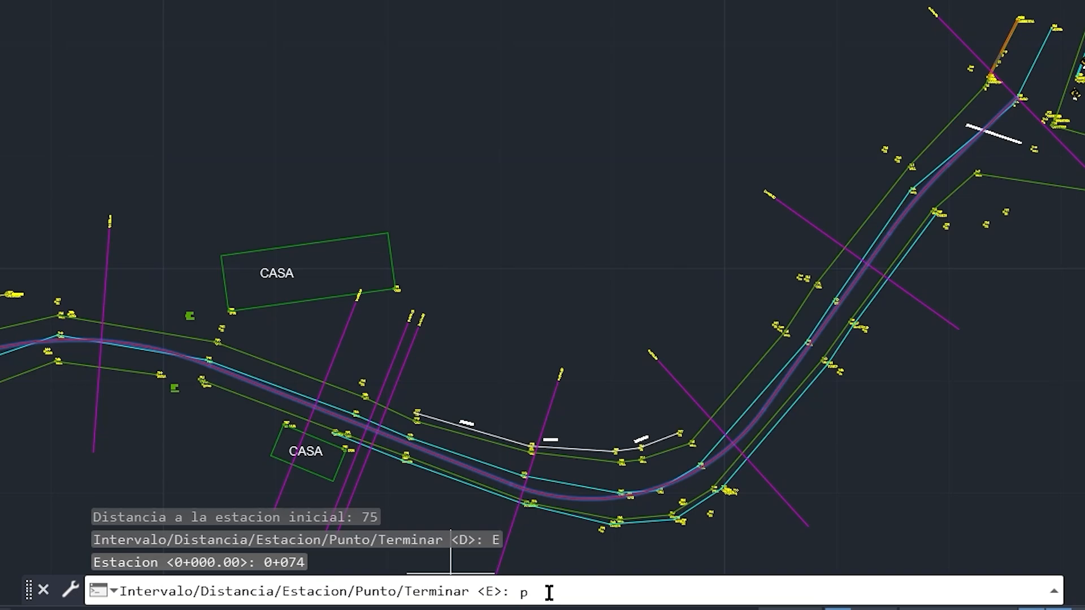
{"action": "key", "text": "Return"}
{"action": "scroll", "coordinate": [671, 335], "scroll_direction": "down", "scroll_amount": 4}
{"action": "scroll", "coordinate": [381, 357], "scroll_direction": "up", "scroll_amount": 6}
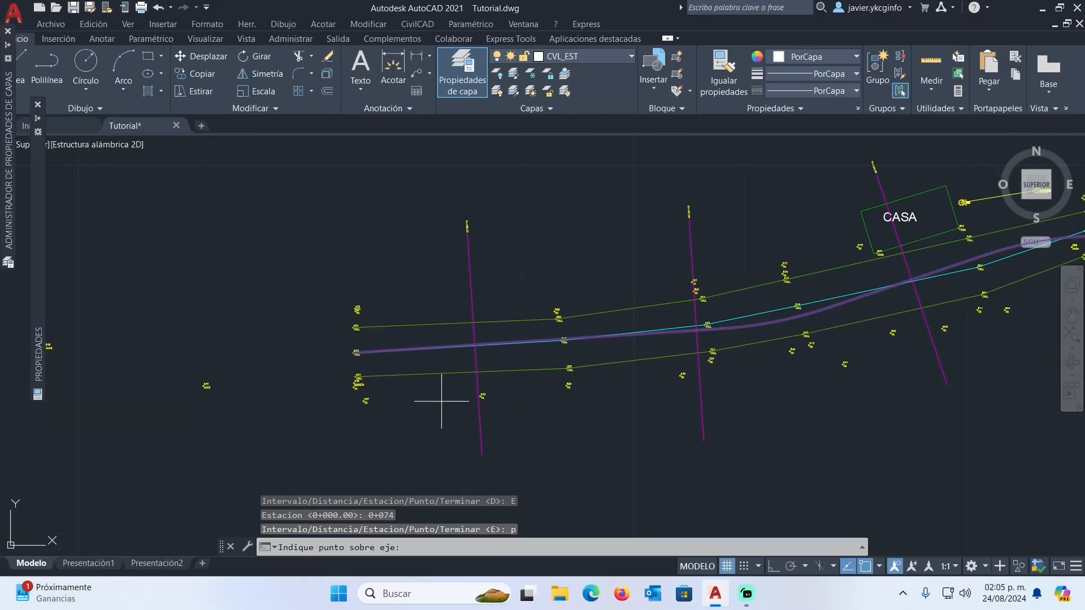
{"action": "scroll", "coordinate": [358, 356], "scroll_direction": "up", "scroll_amount": 10}
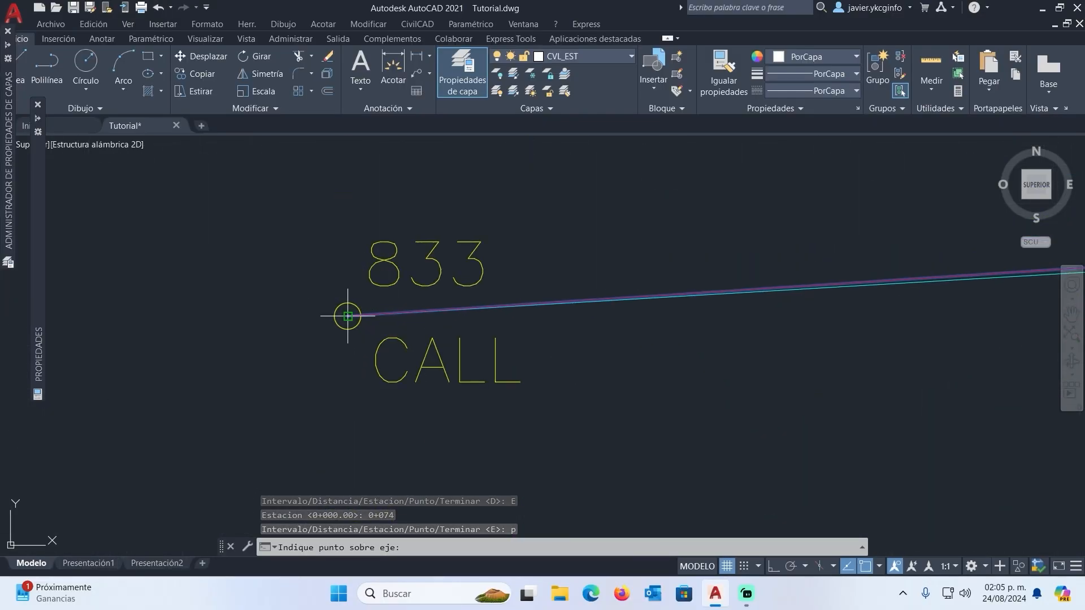
{"action": "left_click", "coordinate": [348, 315]}
Step: Examine the station labels at the west and northeast ends of the axis
{"action": "scroll", "coordinate": [352, 305], "scroll_direction": "down", "scroll_amount": 8}
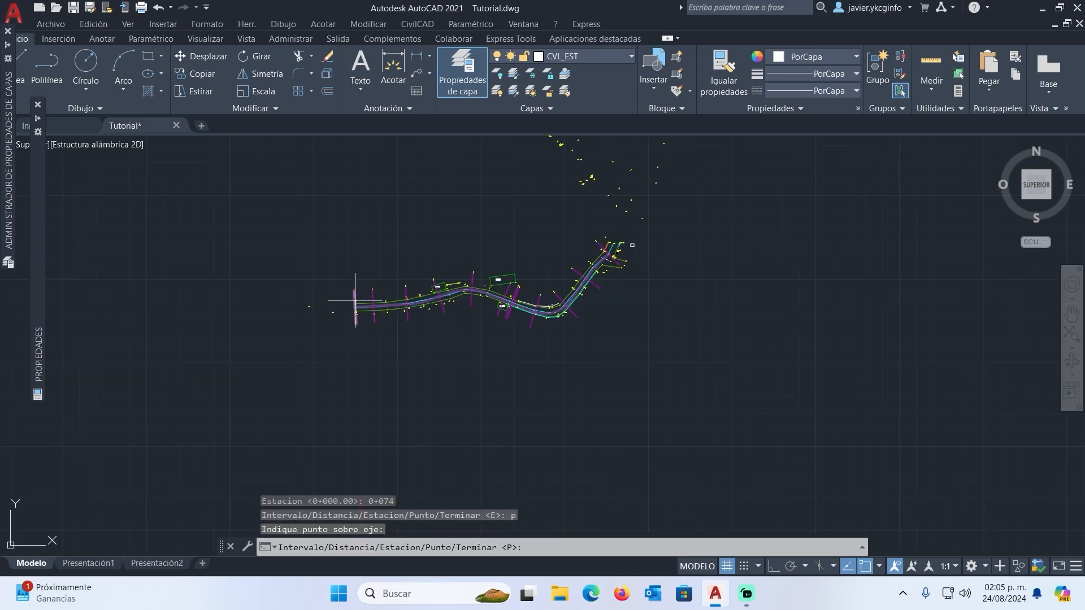
{"action": "scroll", "coordinate": [355, 300], "scroll_direction": "up", "scroll_amount": 10}
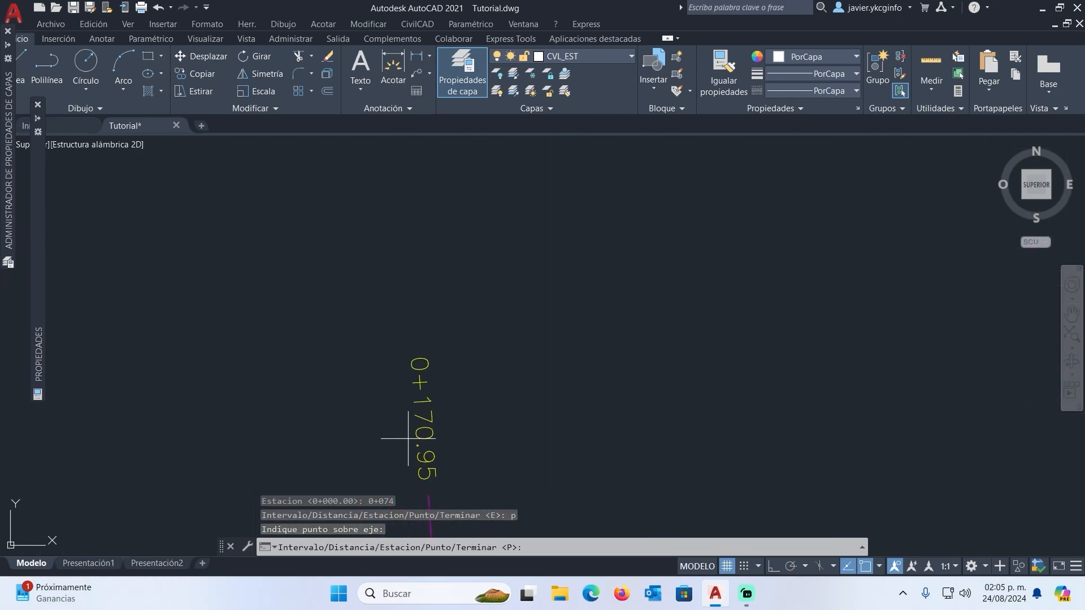
{"action": "scroll", "coordinate": [401, 330], "scroll_direction": "down", "scroll_amount": 8}
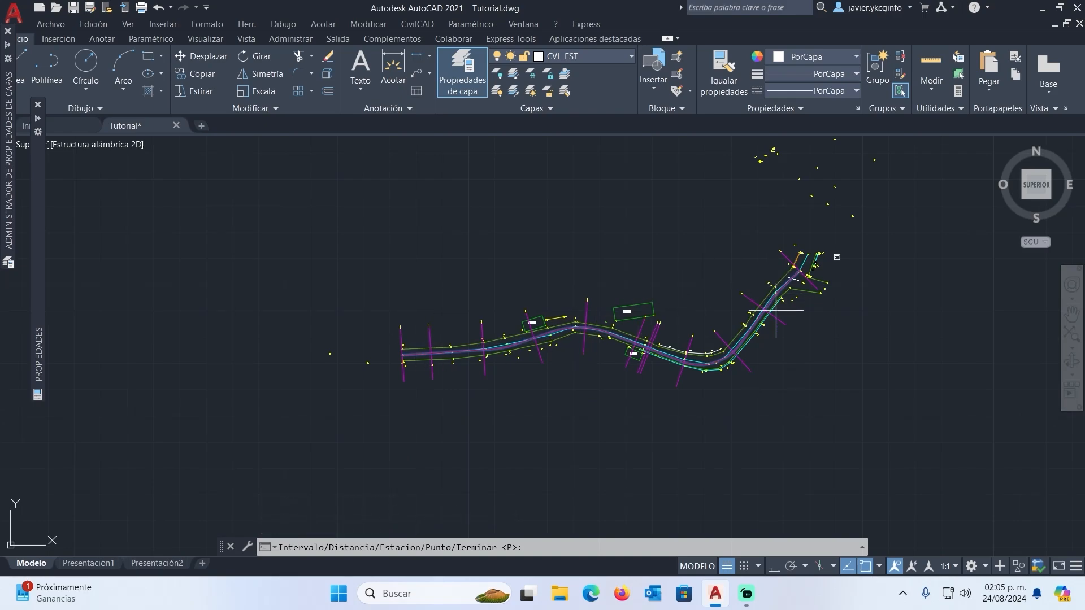
{"action": "scroll", "coordinate": [780, 252], "scroll_direction": "up", "scroll_amount": 8}
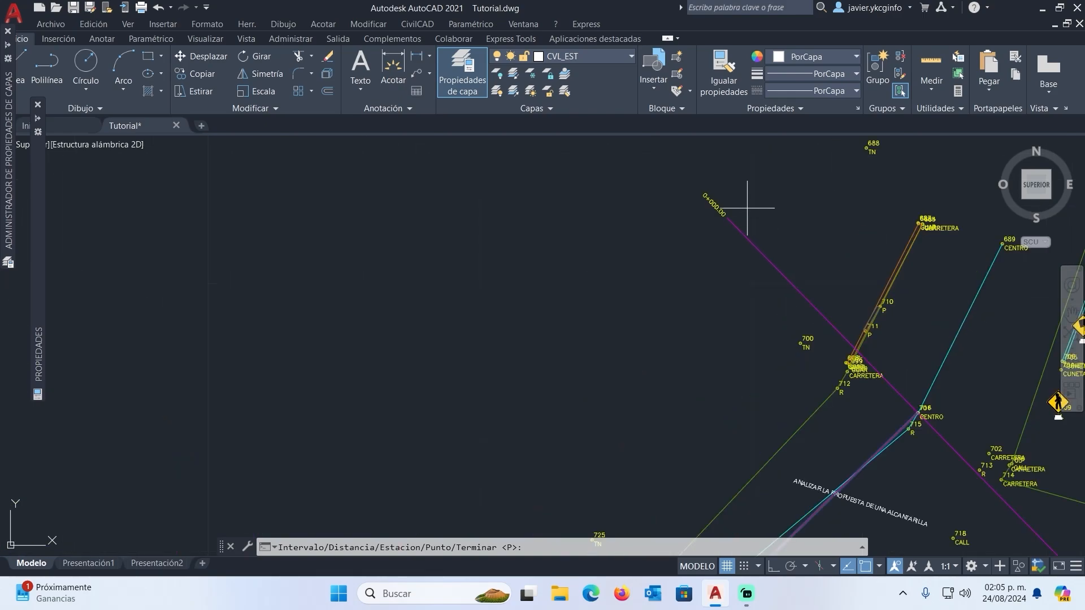
{"action": "scroll", "coordinate": [747, 208], "scroll_direction": "down", "scroll_amount": 8}
{"action": "scroll", "coordinate": [755, 206], "scroll_direction": "up", "scroll_amount": 8}
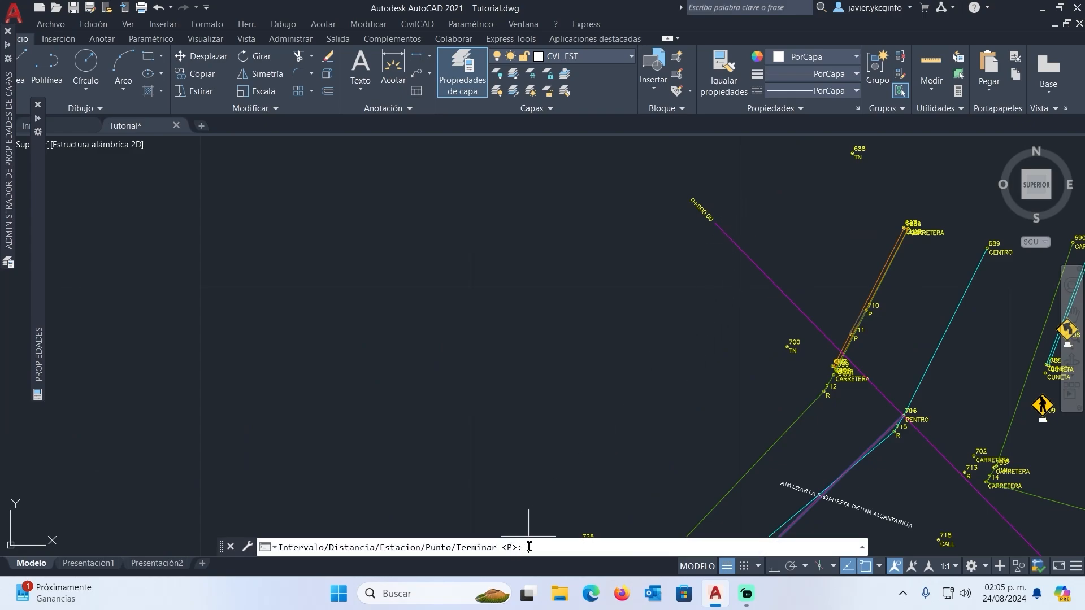
{"action": "scroll", "coordinate": [714, 226], "scroll_direction": "down", "scroll_amount": 8}
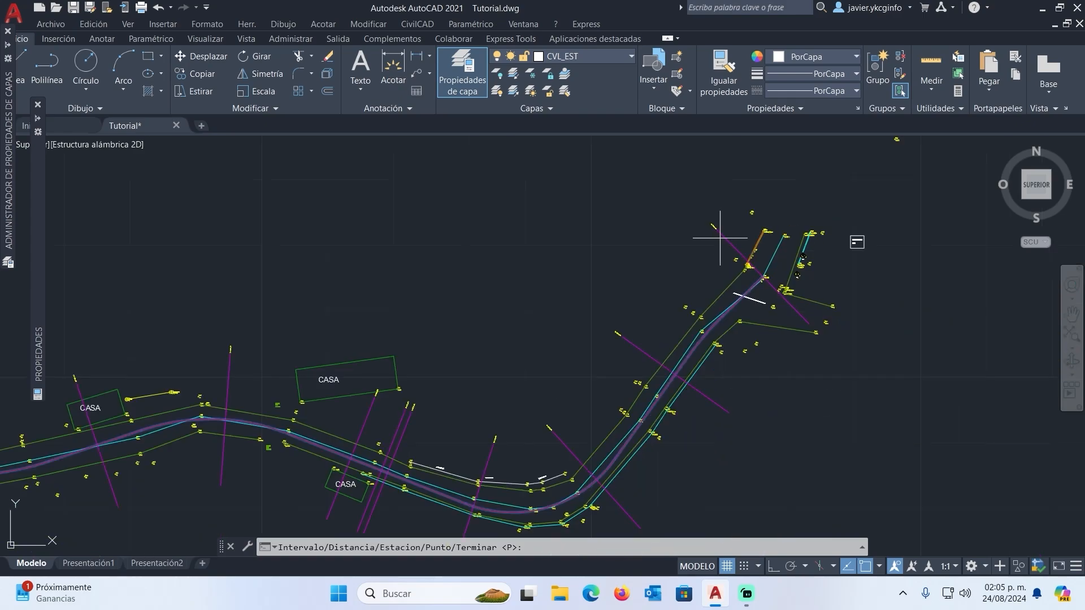
Step: Review the station marks along the road axis and end the station-marking command
{"action": "scroll", "coordinate": [667, 305], "scroll_direction": "up", "scroll_amount": 8}
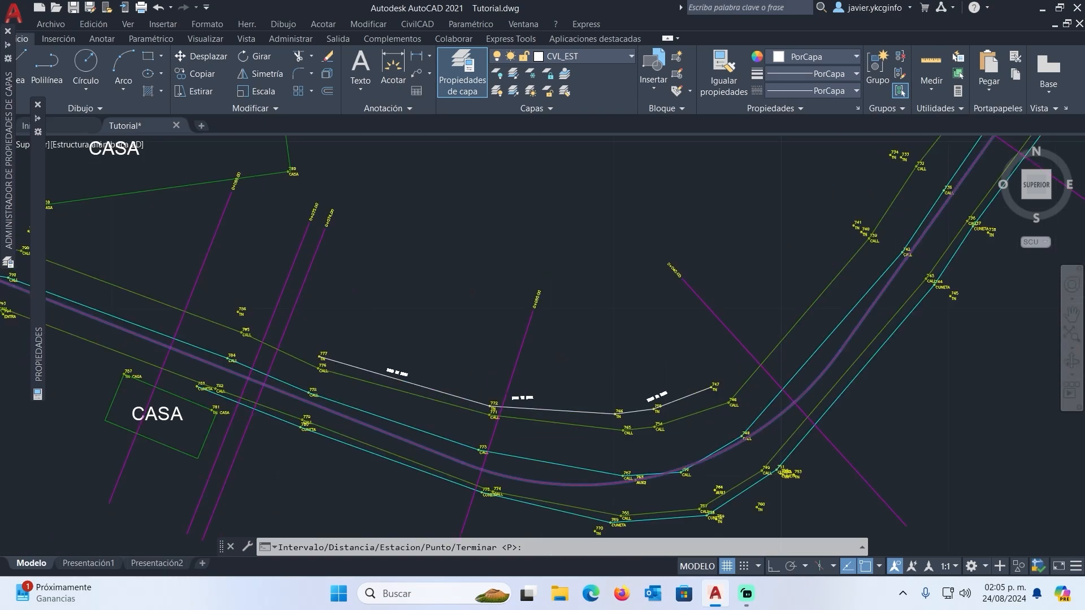
{"action": "scroll", "coordinate": [602, 318], "scroll_direction": "down", "scroll_amount": 6}
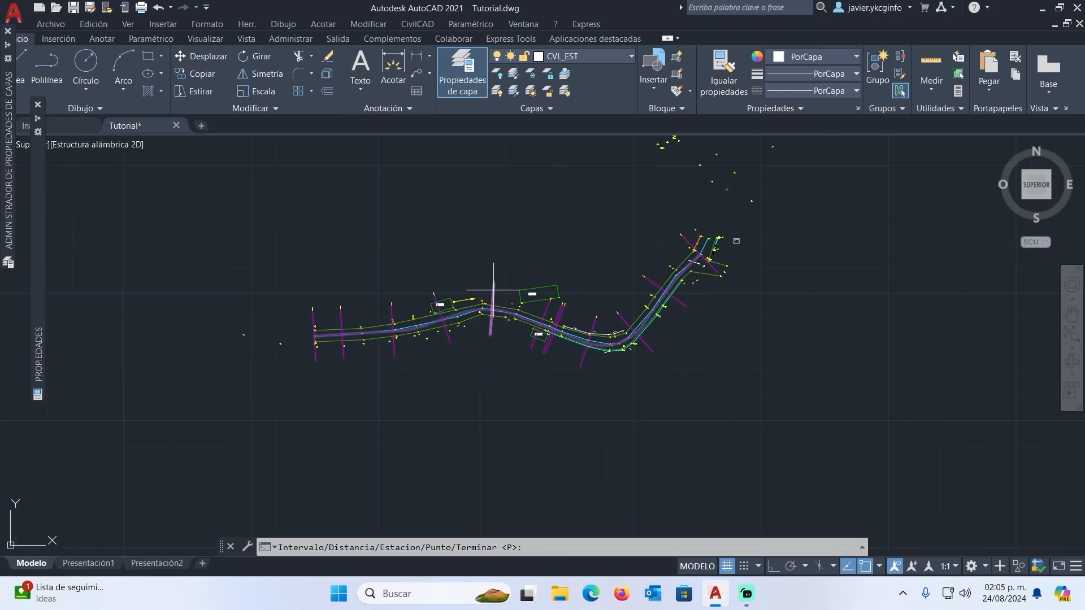
{"action": "scroll", "coordinate": [490, 289], "scroll_direction": "up", "scroll_amount": 6}
{"action": "middle_click_drag", "start_coordinate": [518, 219], "coordinate": [528, 298]}
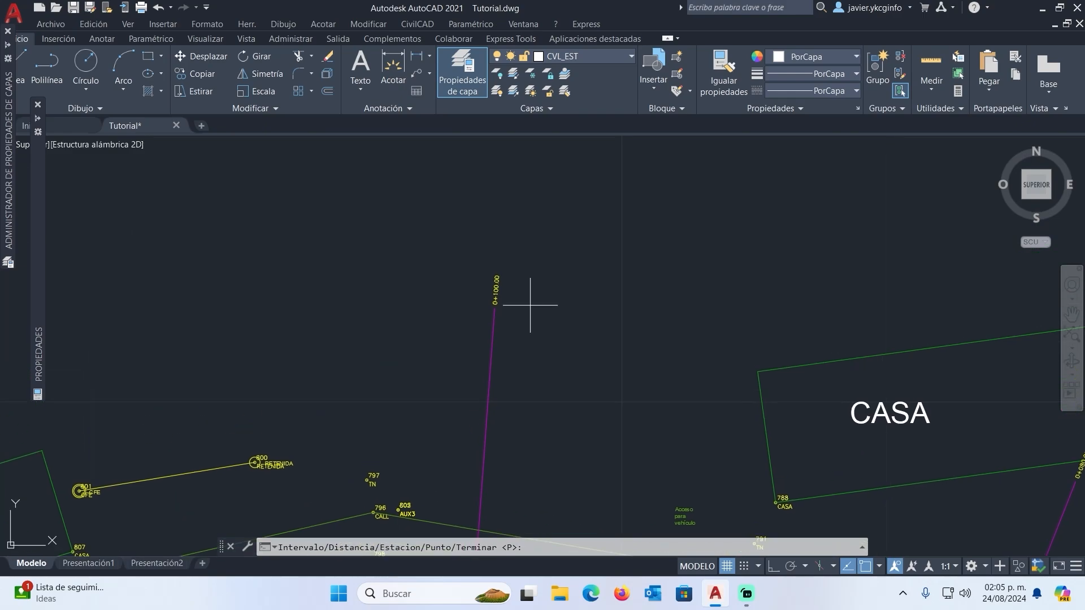
{"action": "scroll", "coordinate": [552, 310], "scroll_direction": "down", "scroll_amount": 5}
{"action": "scroll", "coordinate": [756, 270], "scroll_direction": "up", "scroll_amount": 5}
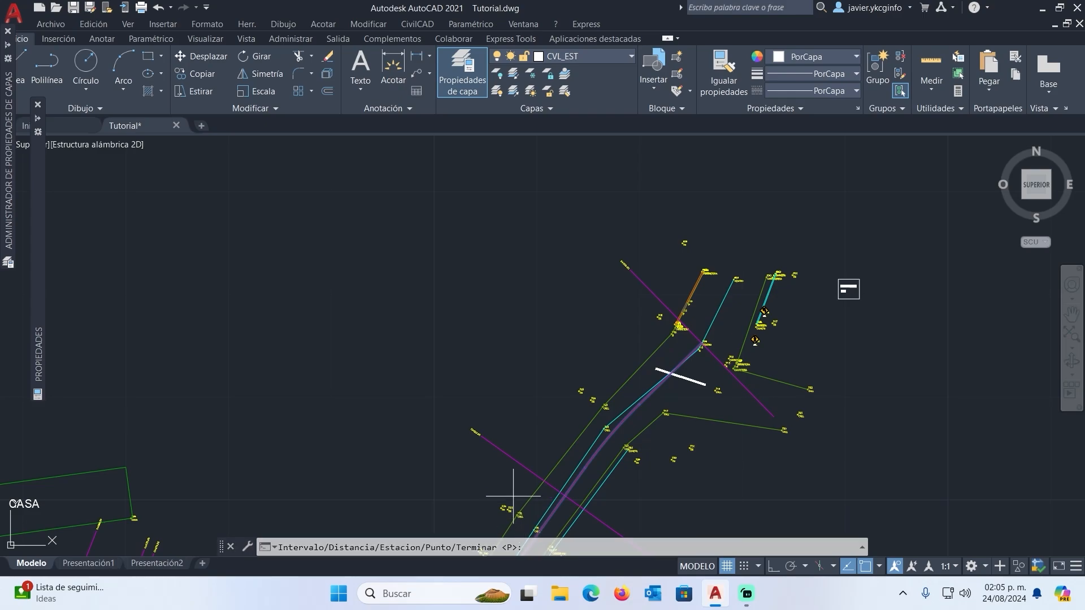
{"action": "key", "text": "Escape"}
{"action": "key", "text": "Return"}
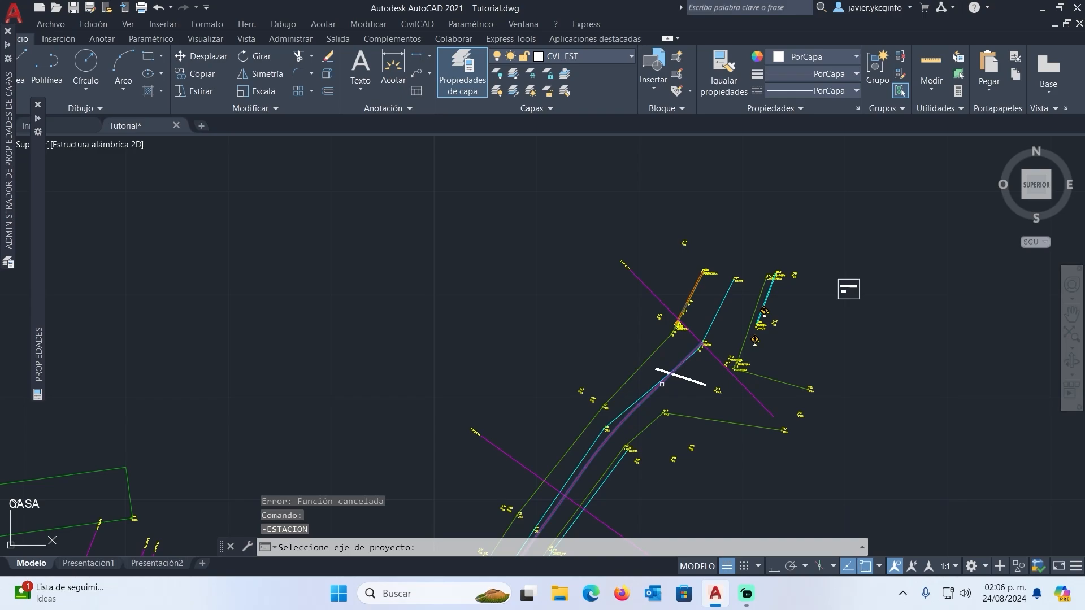
{"action": "key", "text": "Escape"}
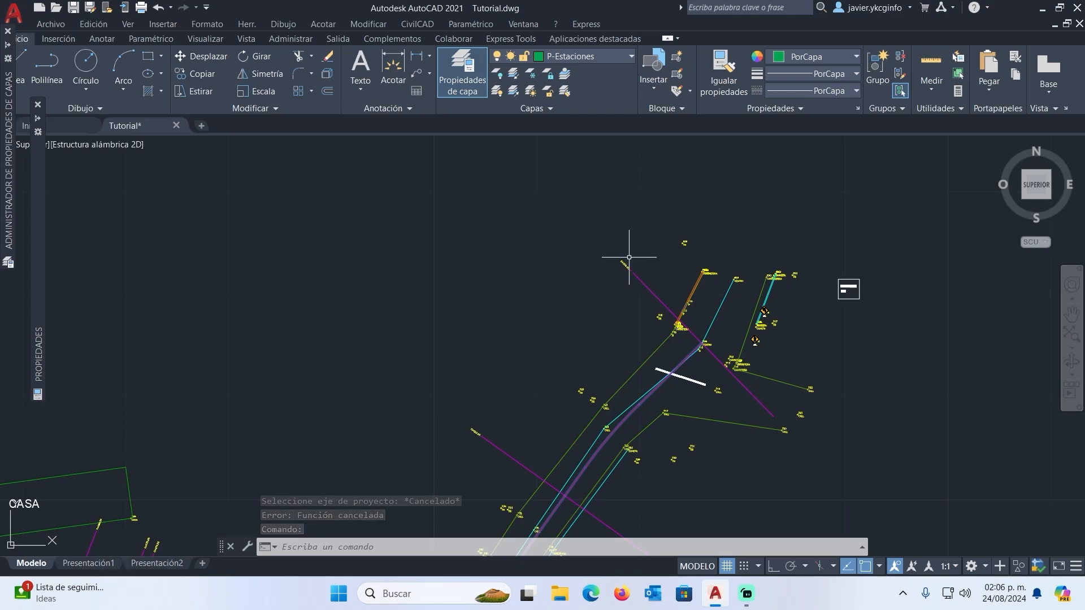
Step: Inspect the line and label of the 0+000.00 station at the axis's northeast end
{"action": "scroll", "coordinate": [640, 296], "scroll_direction": "down", "scroll_amount": 4}
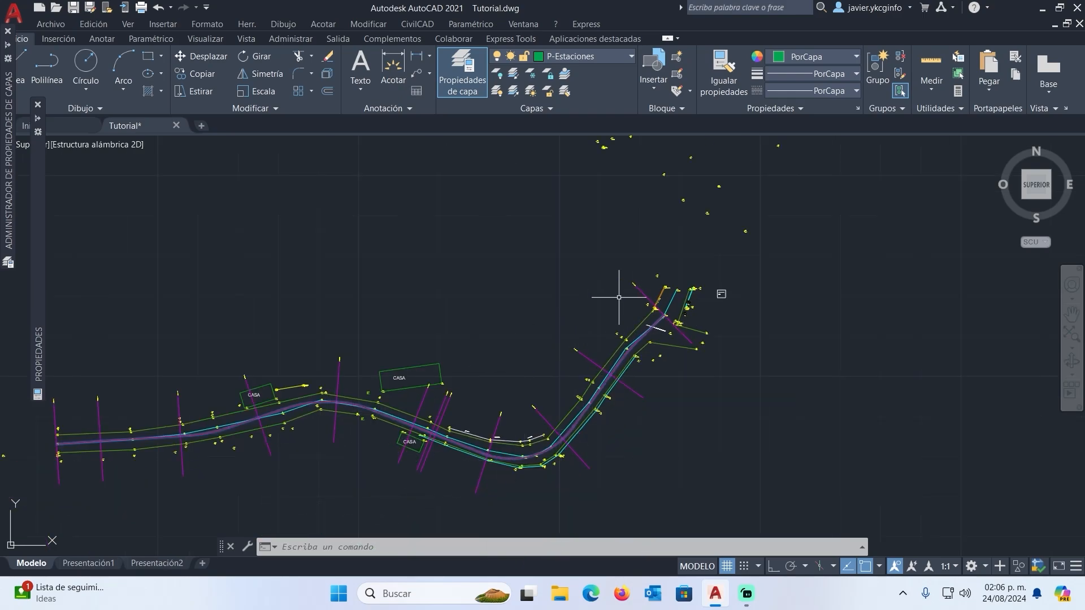
{"action": "scroll", "coordinate": [619, 297], "scroll_direction": "up", "scroll_amount": 6}
{"action": "left_click", "coordinate": [642, 327]}
{"action": "left_click", "coordinate": [557, 299]}
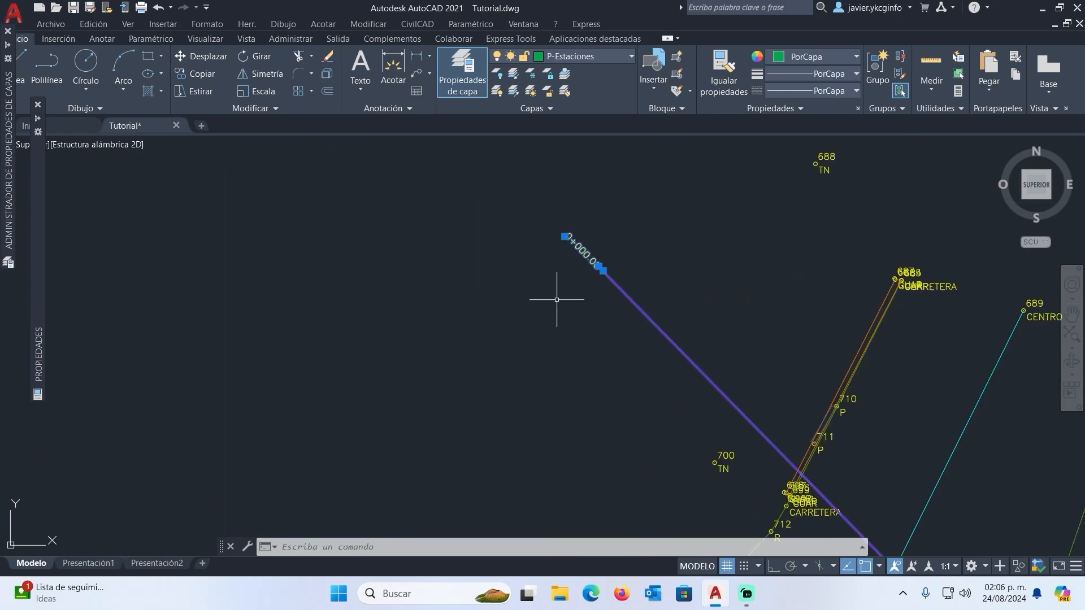
{"action": "scroll", "coordinate": [559, 297], "scroll_direction": "down", "scroll_amount": 4}
{"action": "key", "text": "Escape"}
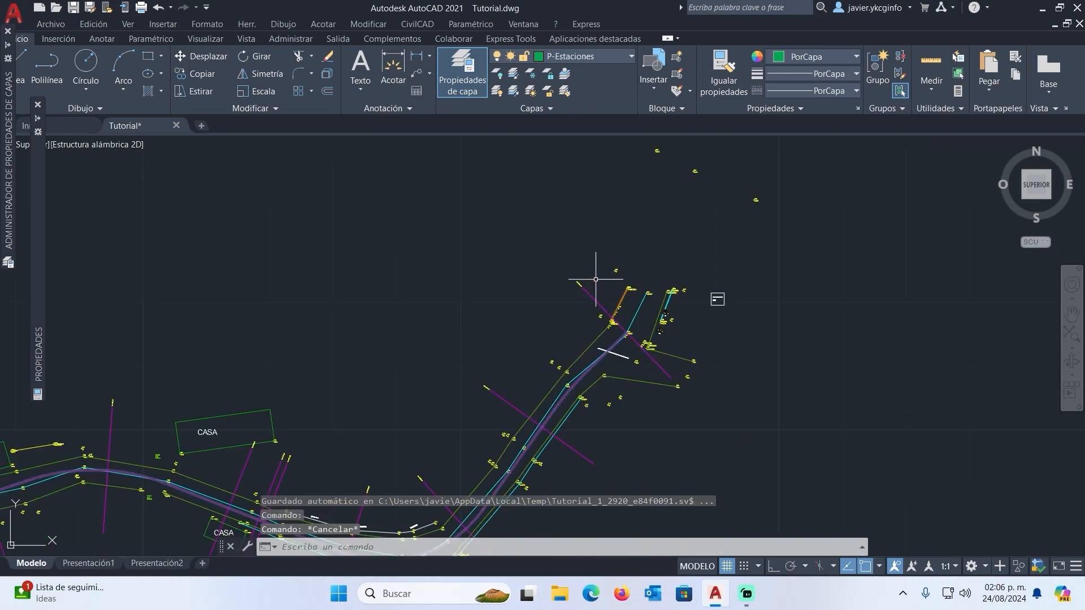
{"action": "scroll", "coordinate": [599, 277], "scroll_direction": "up", "scroll_amount": 4}
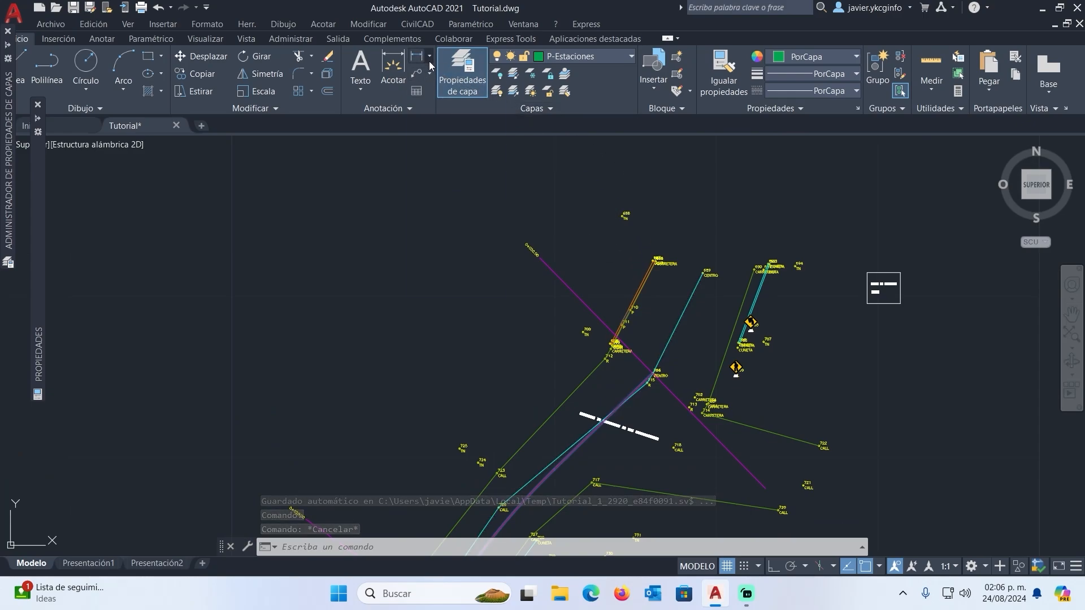
Step: Place an aligned dimension along the 0+000.00 station line, from its outer end to the project axis at point 706
{"action": "left_click", "coordinate": [429, 65]}
{"action": "left_click", "coordinate": [442, 108]}
{"action": "scroll", "coordinate": [561, 252], "scroll_direction": "up", "scroll_amount": 3}
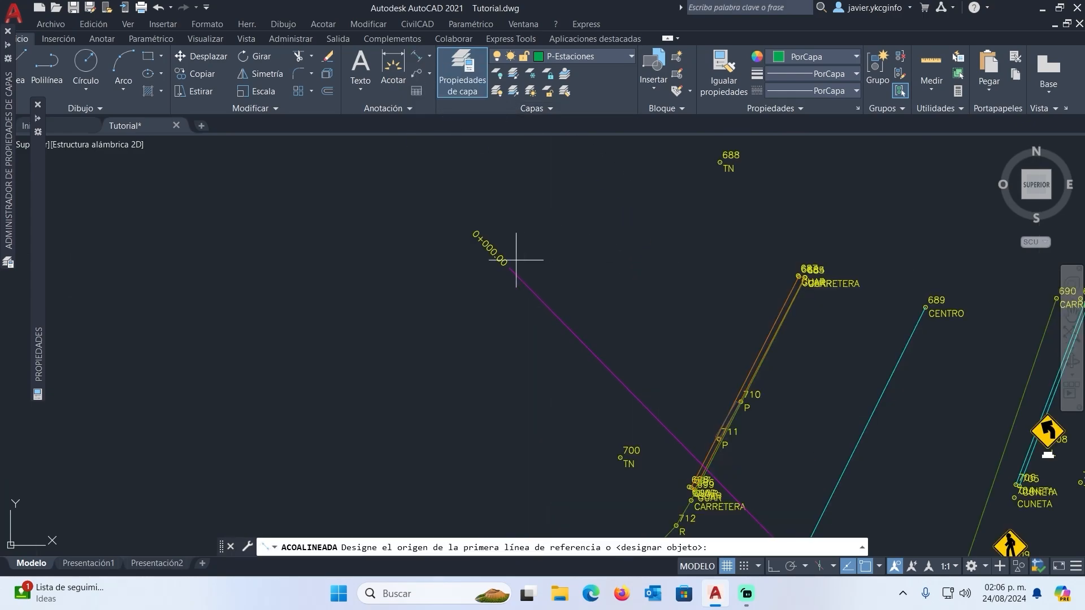
{"action": "scroll", "coordinate": [508, 259], "scroll_direction": "up", "scroll_amount": 2}
{"action": "left_click", "coordinate": [508, 259]}
{"action": "scroll", "coordinate": [543, 294], "scroll_direction": "down", "scroll_amount": 5}
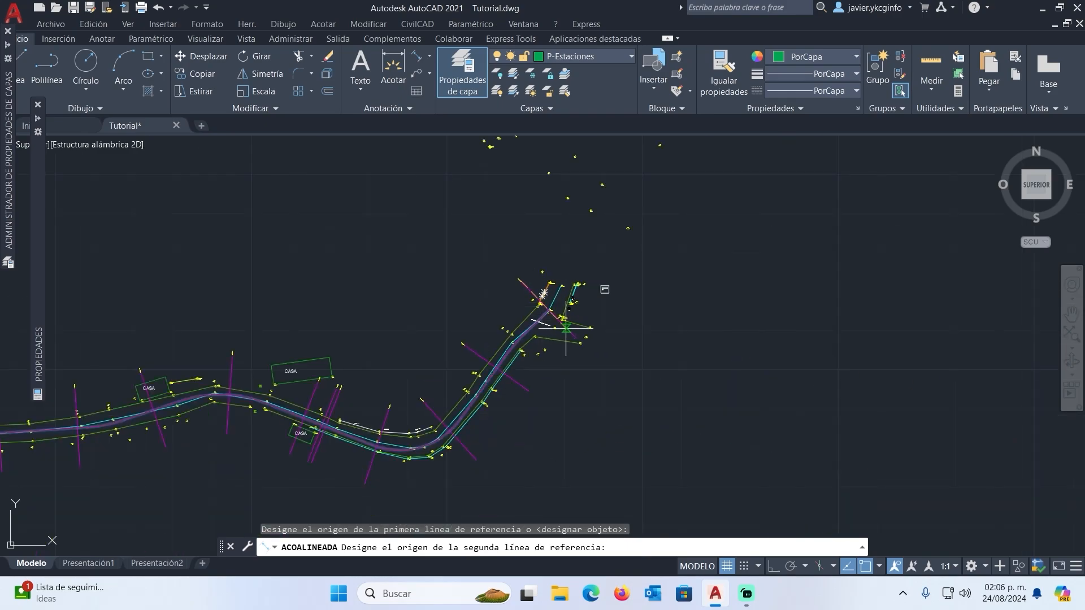
{"action": "scroll", "coordinate": [566, 328], "scroll_direction": "up", "scroll_amount": 8}
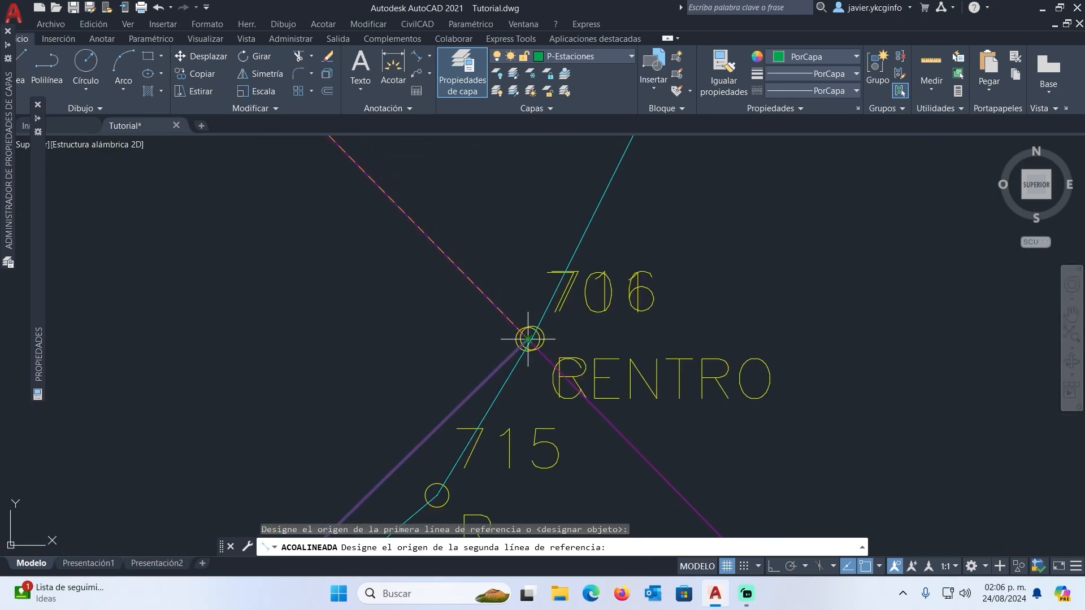
{"action": "left_click", "coordinate": [528, 340]}
{"action": "scroll", "coordinate": [528, 340], "scroll_direction": "down", "scroll_amount": 5}
{"action": "left_click", "coordinate": [482, 258]}
{"action": "scroll", "coordinate": [456, 229], "scroll_direction": "up", "scroll_amount": 4}
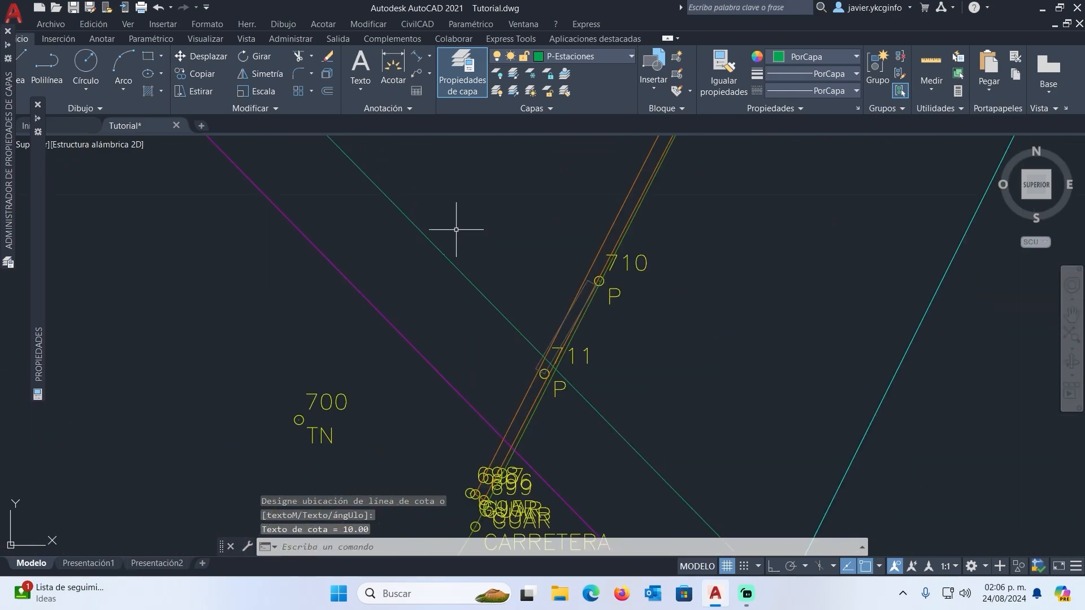
Step: Read the text of the aligned dimension beside the 0+000.00 station line and erase the dimension
{"action": "left_click", "coordinate": [468, 247]}
{"action": "left_click", "coordinate": [453, 280]}
{"action": "scroll", "coordinate": [445, 254], "scroll_direction": "up", "scroll_amount": 4}
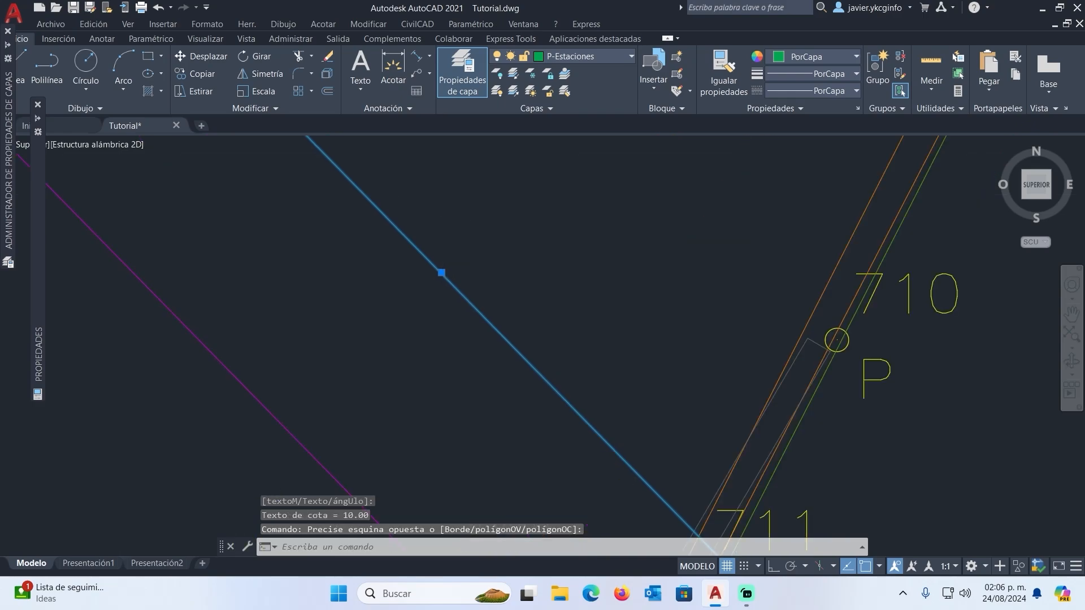
{"action": "scroll", "coordinate": [448, 315], "scroll_direction": "up", "scroll_amount": 6}
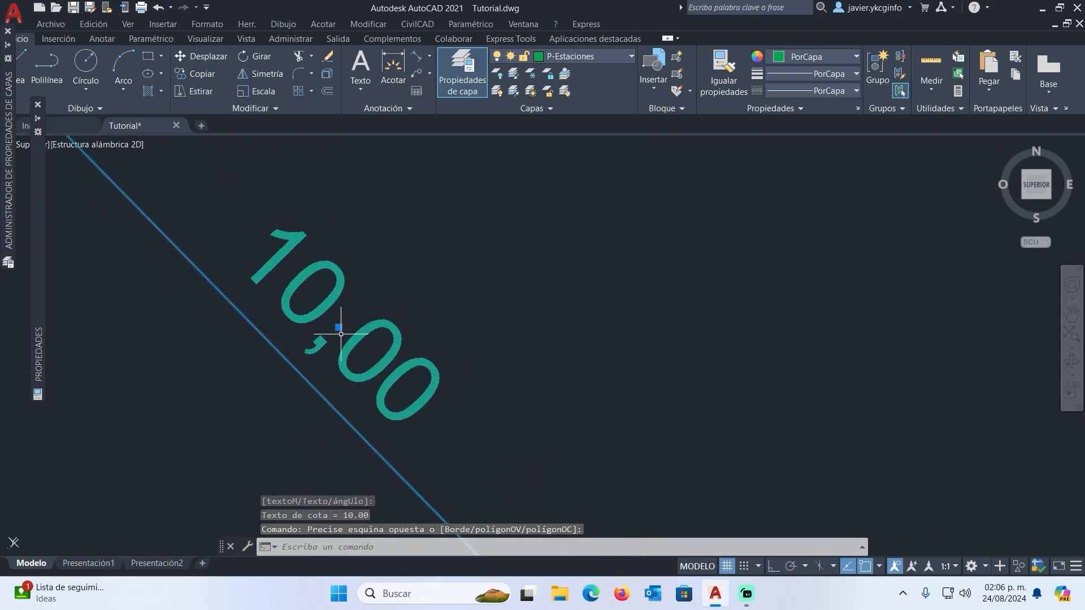
{"action": "scroll", "coordinate": [341, 334], "scroll_direction": "down", "scroll_amount": 4}
{"action": "scroll", "coordinate": [339, 331], "scroll_direction": "up", "scroll_amount": 5}
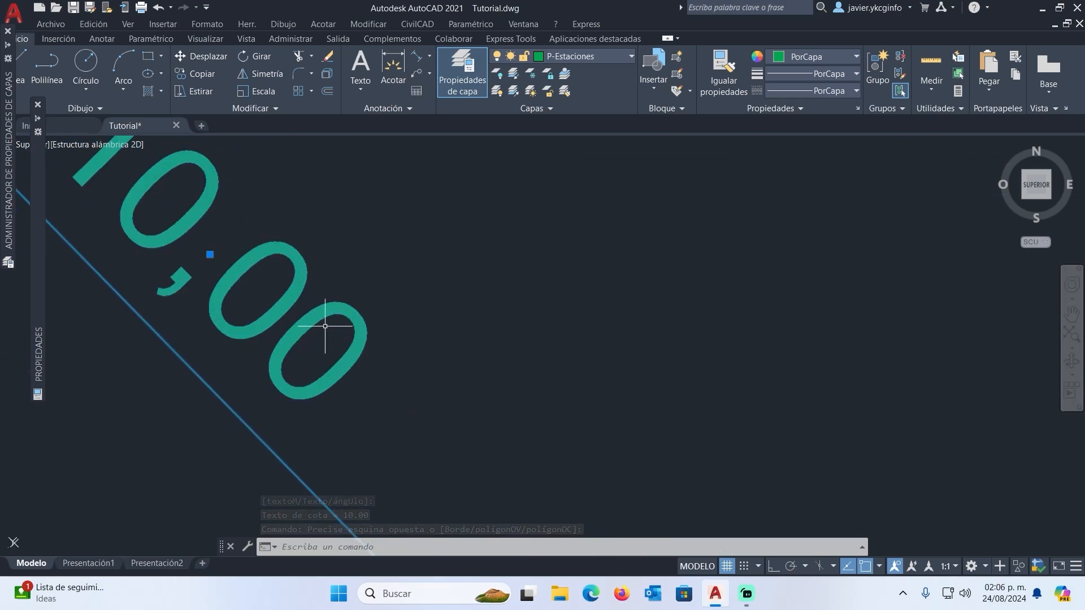
{"action": "key", "text": "Delete"}
{"action": "scroll", "coordinate": [325, 326], "scroll_direction": "down", "scroll_amount": 10}
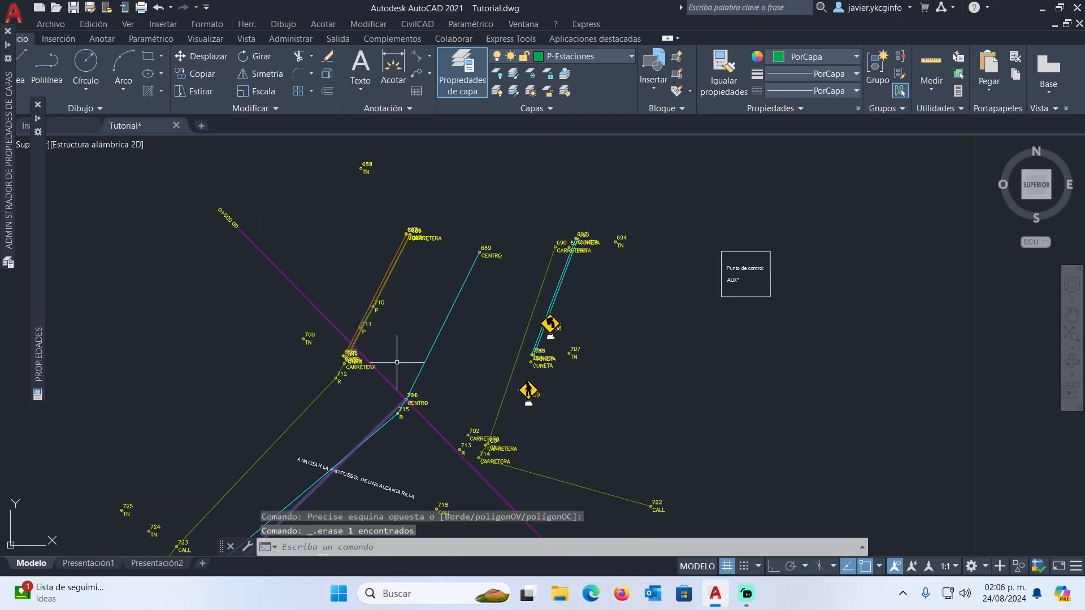
{"action": "middle_click_drag", "start_coordinate": [397, 362], "coordinate": [288, 286]}
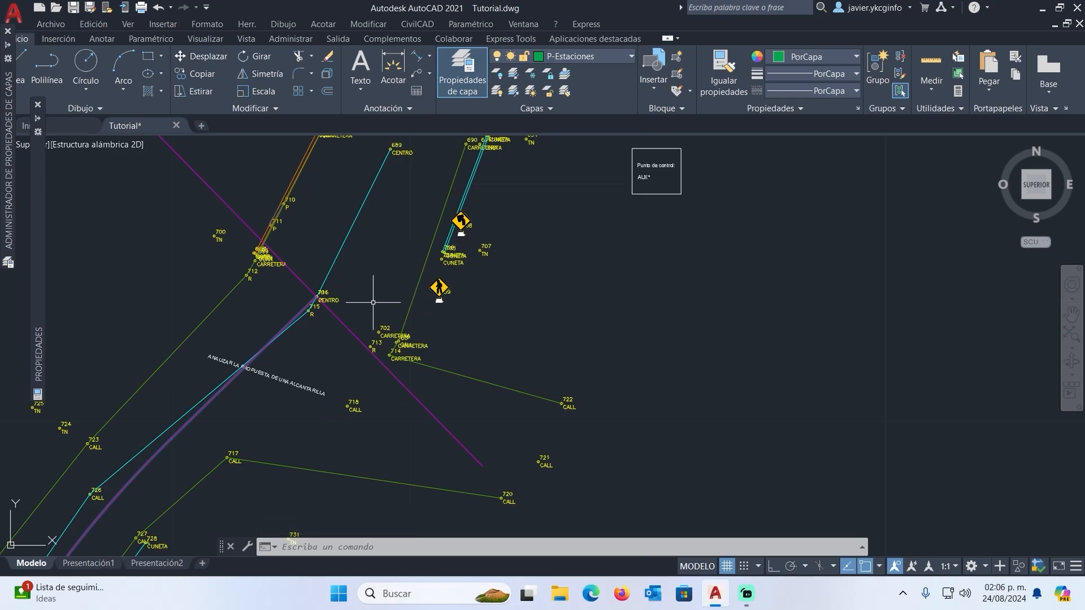
{"action": "scroll", "coordinate": [373, 302], "scroll_direction": "down", "scroll_amount": 8}
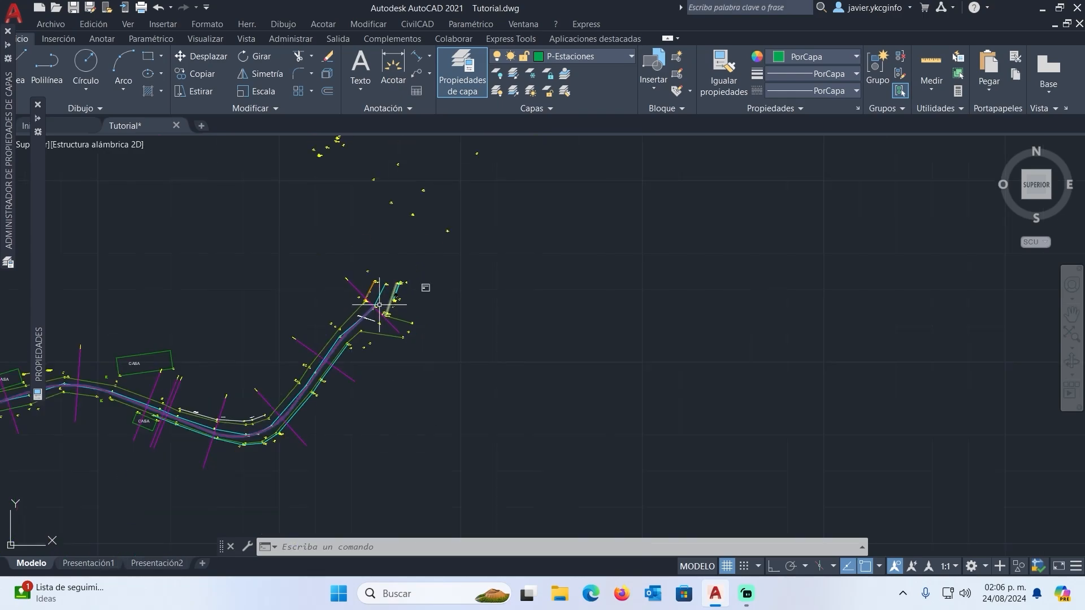
{"action": "scroll", "coordinate": [350, 276], "scroll_direction": "up", "scroll_amount": 8}
{"action": "scroll", "coordinate": [419, 304], "scroll_direction": "down", "scroll_amount": 4}
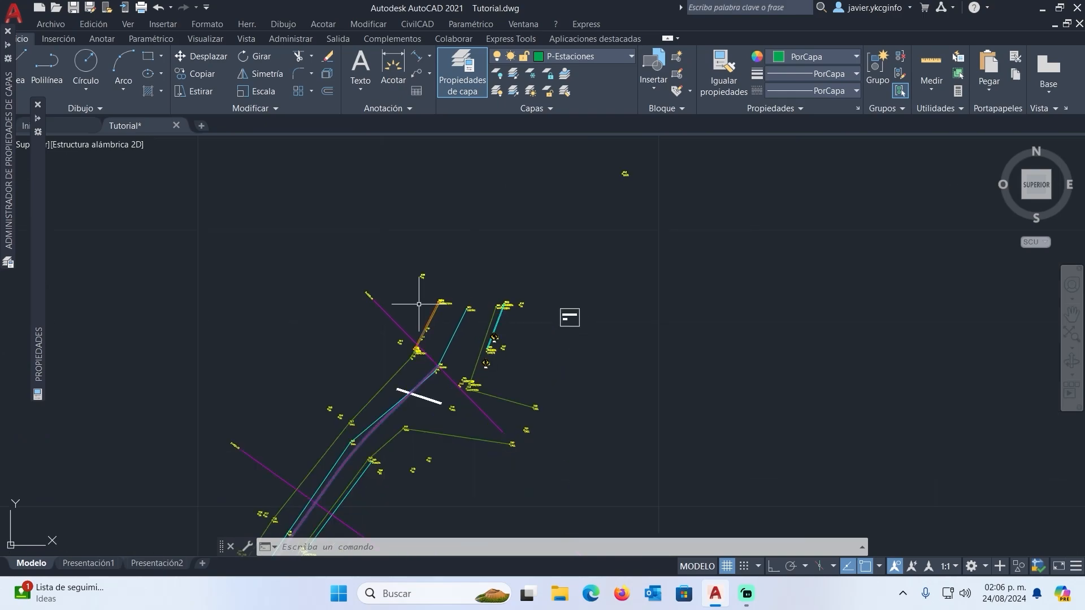
{"action": "scroll", "coordinate": [419, 319], "scroll_direction": "up", "scroll_amount": 5}
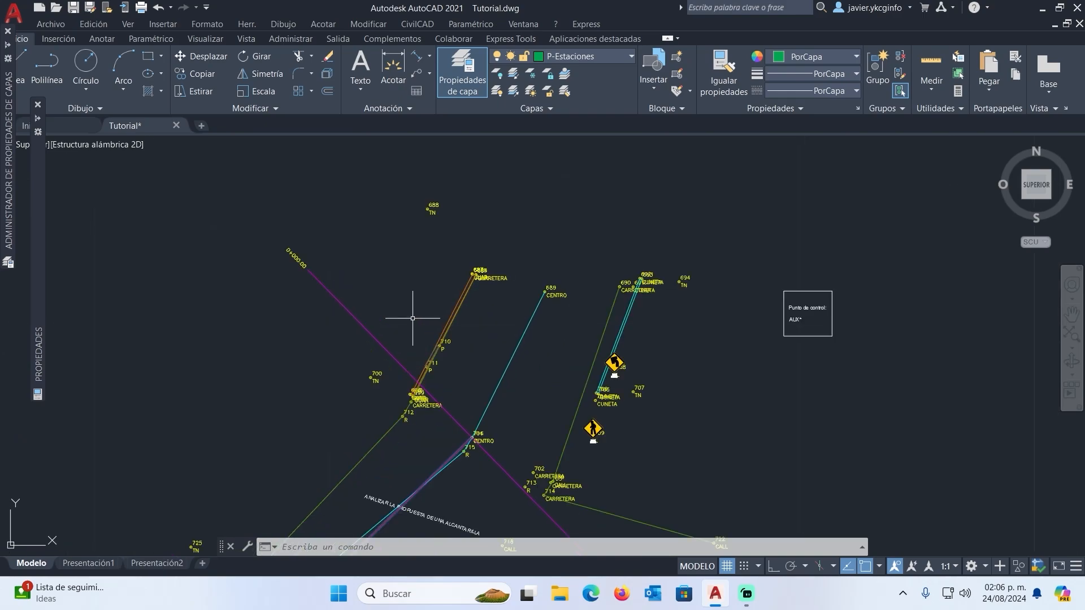
{"action": "middle_click_drag", "start_coordinate": [332, 308], "coordinate": [421, 306]}
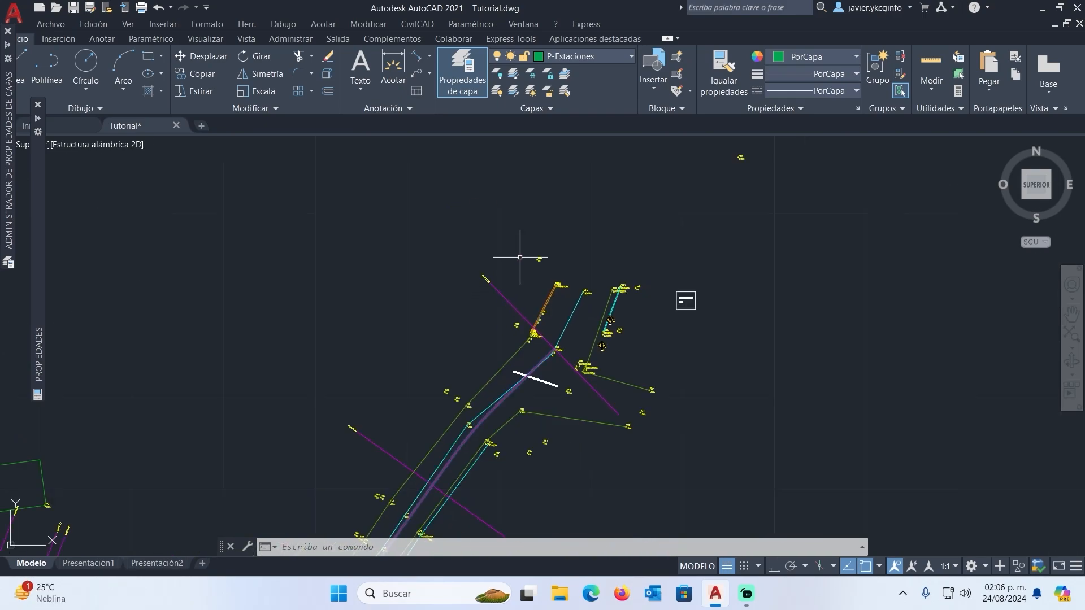
Step: Select the 0+000.00 station's line and label plus all similar objects along the axis, and erase them
{"action": "scroll", "coordinate": [498, 277], "scroll_direction": "up", "scroll_amount": 7}
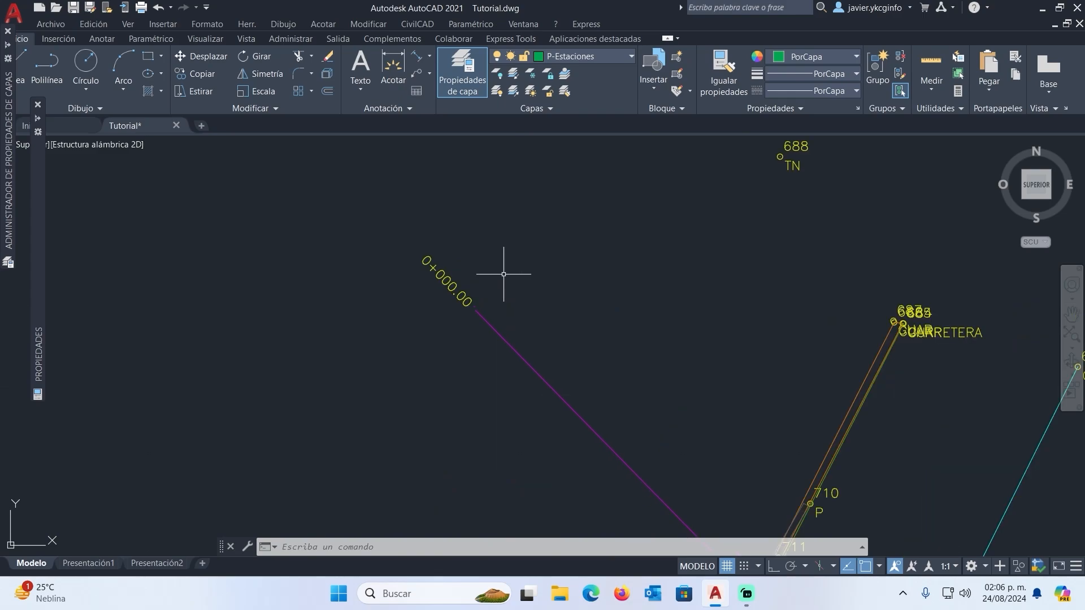
{"action": "left_click", "coordinate": [511, 281]}
{"action": "left_click", "coordinate": [464, 330]}
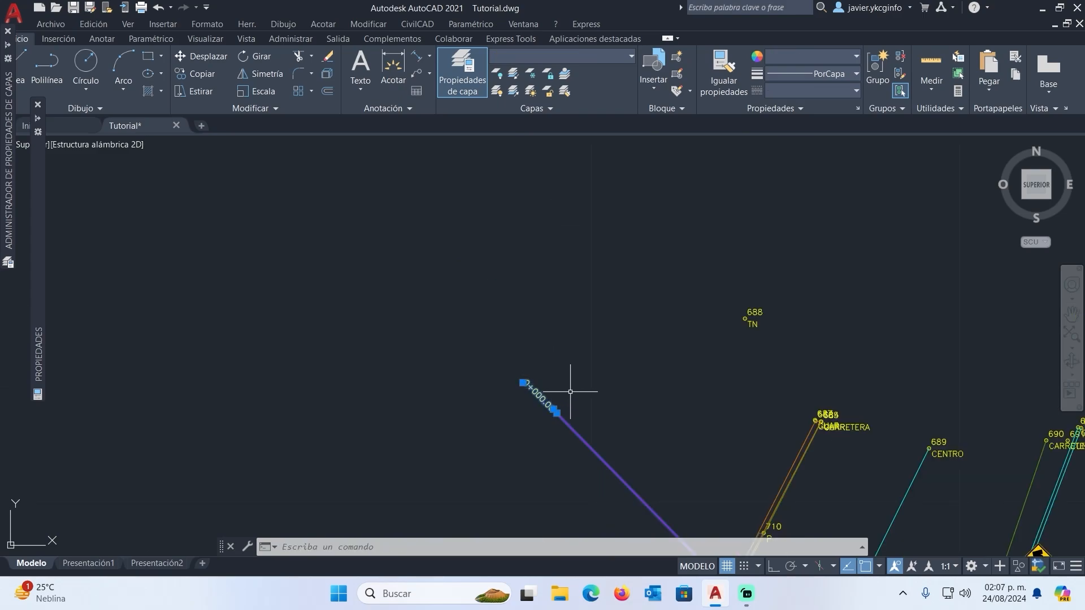
{"action": "scroll", "coordinate": [571, 392], "scroll_direction": "down", "scroll_amount": 5}
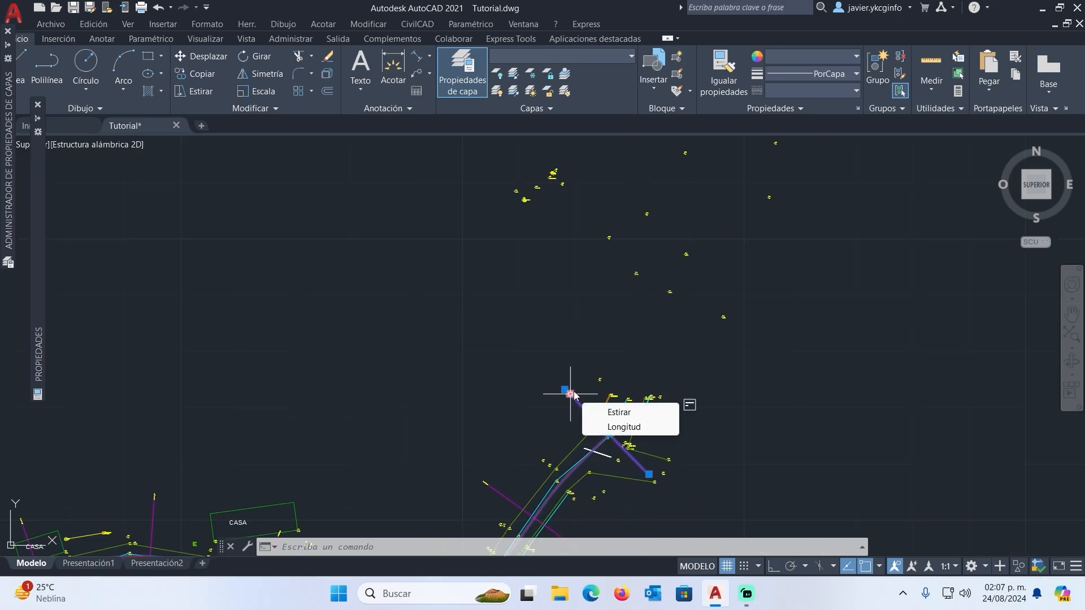
{"action": "scroll", "coordinate": [568, 383], "scroll_direction": "up", "scroll_amount": 2}
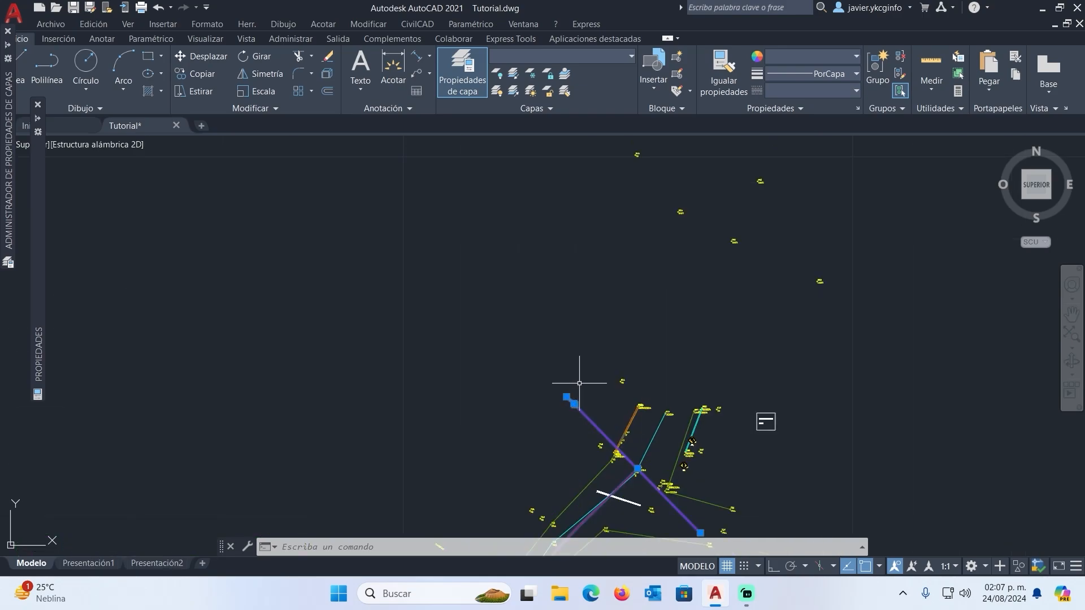
{"action": "scroll", "coordinate": [570, 416], "scroll_direction": "up", "scroll_amount": 8}
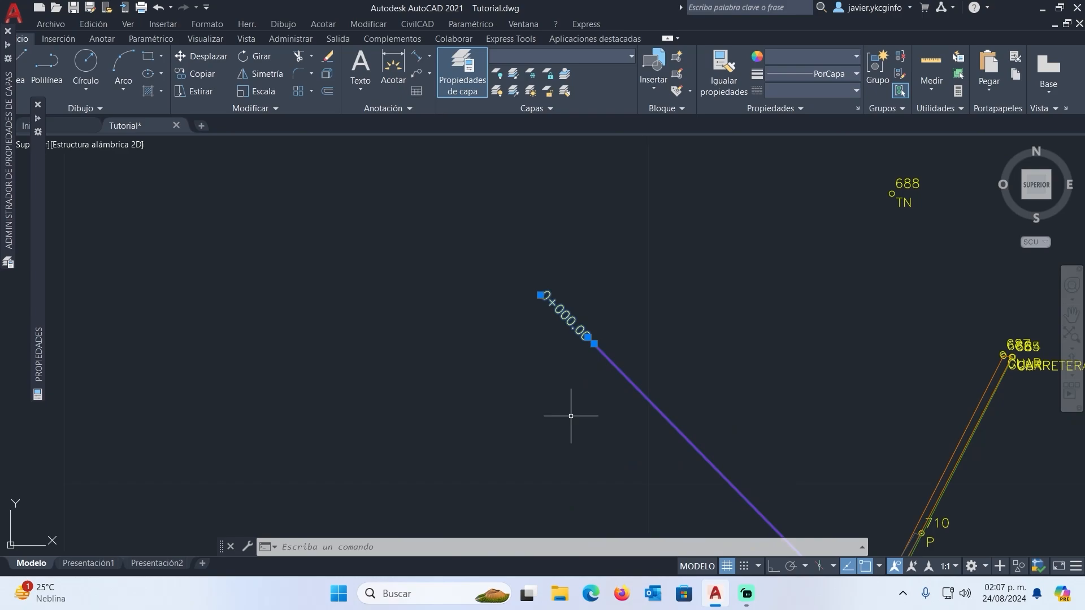
{"action": "right_click", "coordinate": [561, 336]}
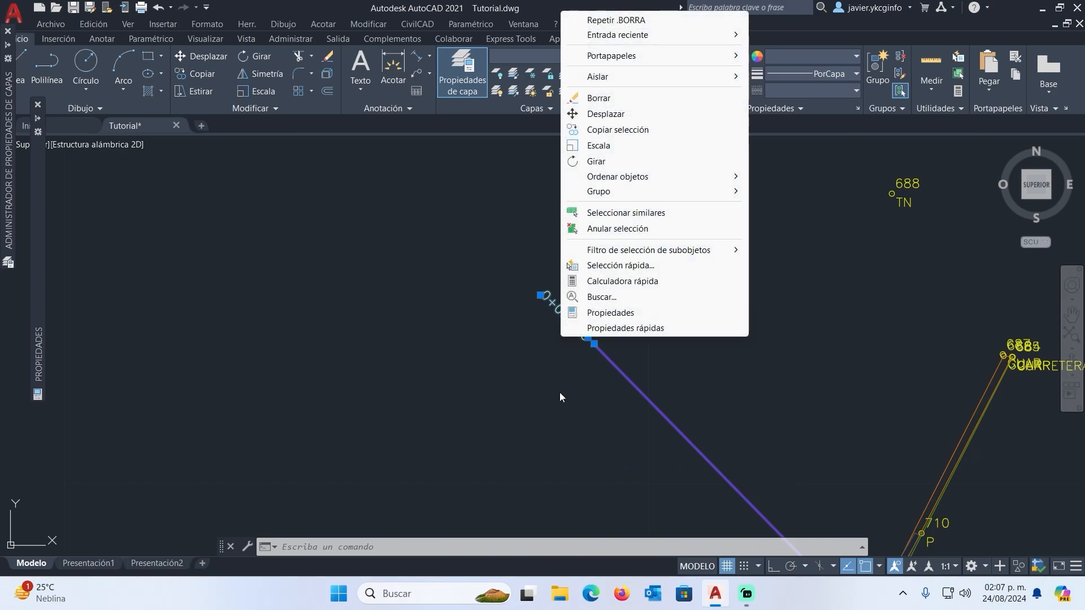
{"action": "left_click", "coordinate": [609, 215]}
{"action": "scroll", "coordinate": [614, 257], "scroll_direction": "down", "scroll_amount": 5}
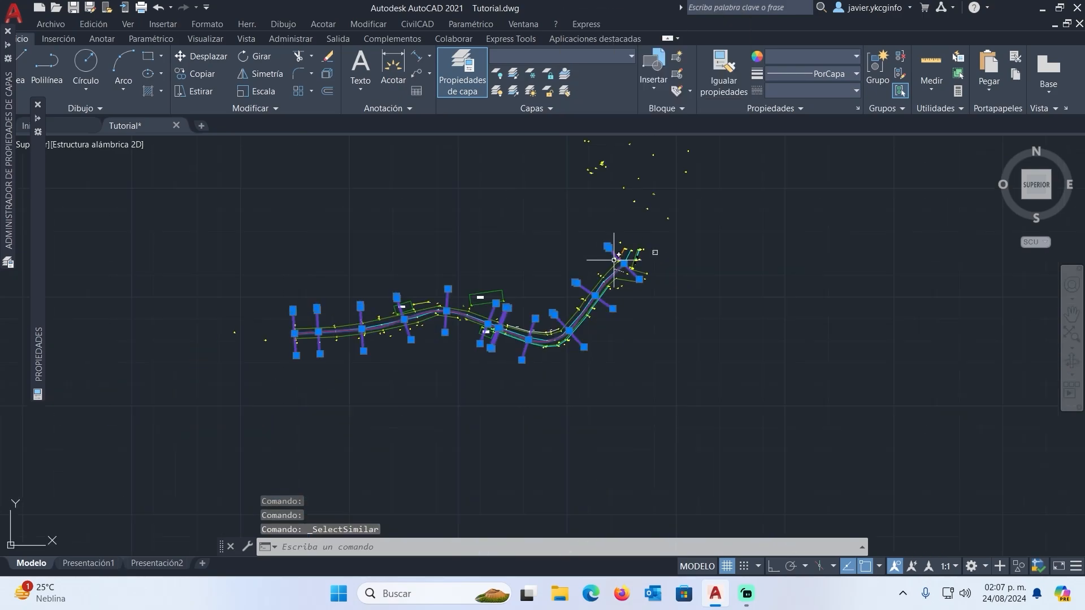
{"action": "scroll", "coordinate": [575, 270], "scroll_direction": "up", "scroll_amount": 3}
{"action": "scroll", "coordinate": [574, 266], "scroll_direction": "down", "scroll_amount": 6}
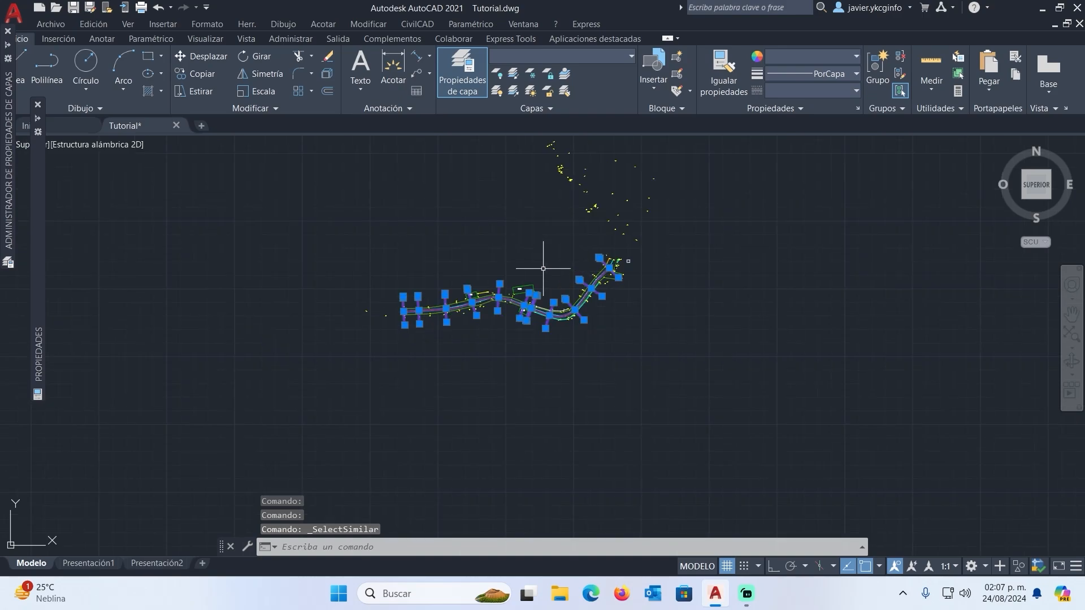
{"action": "scroll", "coordinate": [543, 335], "scroll_direction": "up", "scroll_amount": 9}
{"action": "scroll", "coordinate": [477, 196], "scroll_direction": "up", "scroll_amount": 4}
{"action": "scroll", "coordinate": [477, 291], "scroll_direction": "down", "scroll_amount": 10}
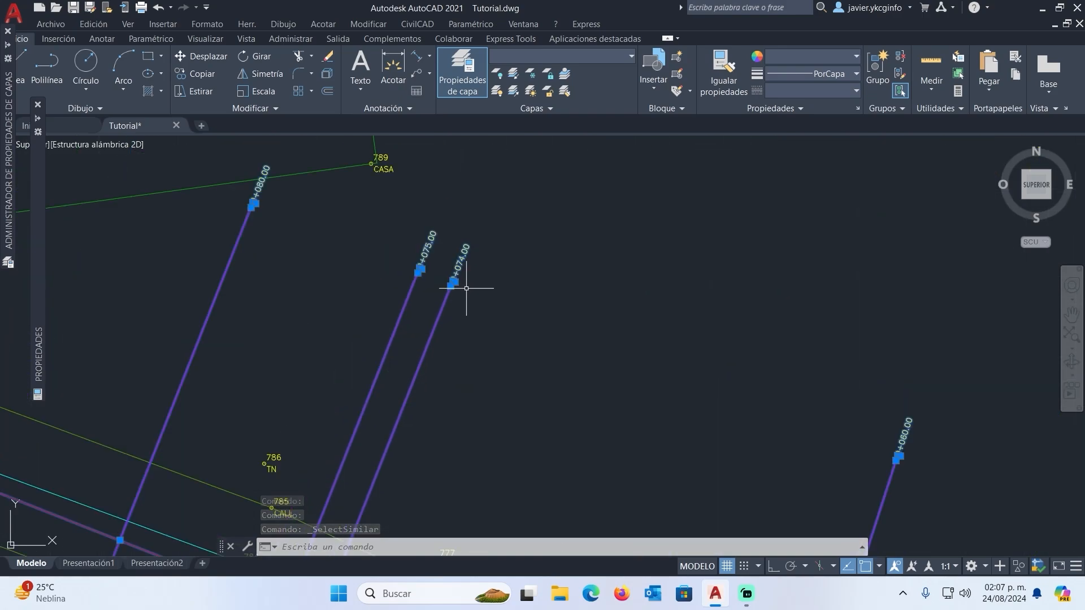
{"action": "key", "text": "Delete"}
Step: Examine the cleared project axis from its northeast end to the bend near points 767 and 763
{"action": "scroll", "coordinate": [593, 243], "scroll_direction": "up", "scroll_amount": 6}
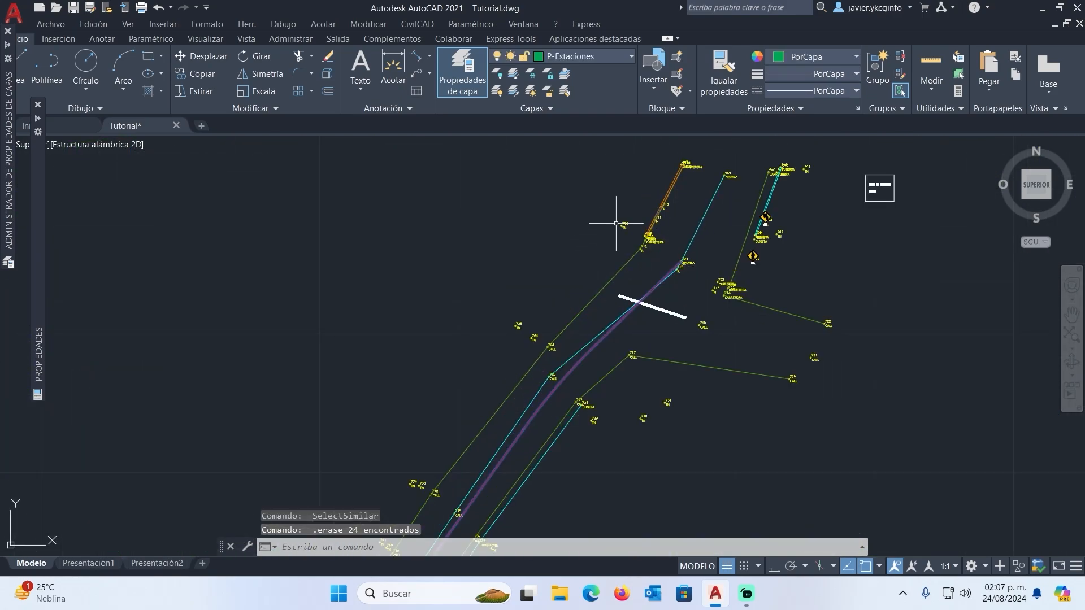
{"action": "scroll", "coordinate": [589, 257], "scroll_direction": "down", "scroll_amount": 5}
{"action": "scroll", "coordinate": [520, 315], "scroll_direction": "up", "scroll_amount": 2}
{"action": "scroll", "coordinate": [484, 417], "scroll_direction": "up", "scroll_amount": 2}
{"action": "scroll", "coordinate": [477, 368], "scroll_direction": "up", "scroll_amount": 2}
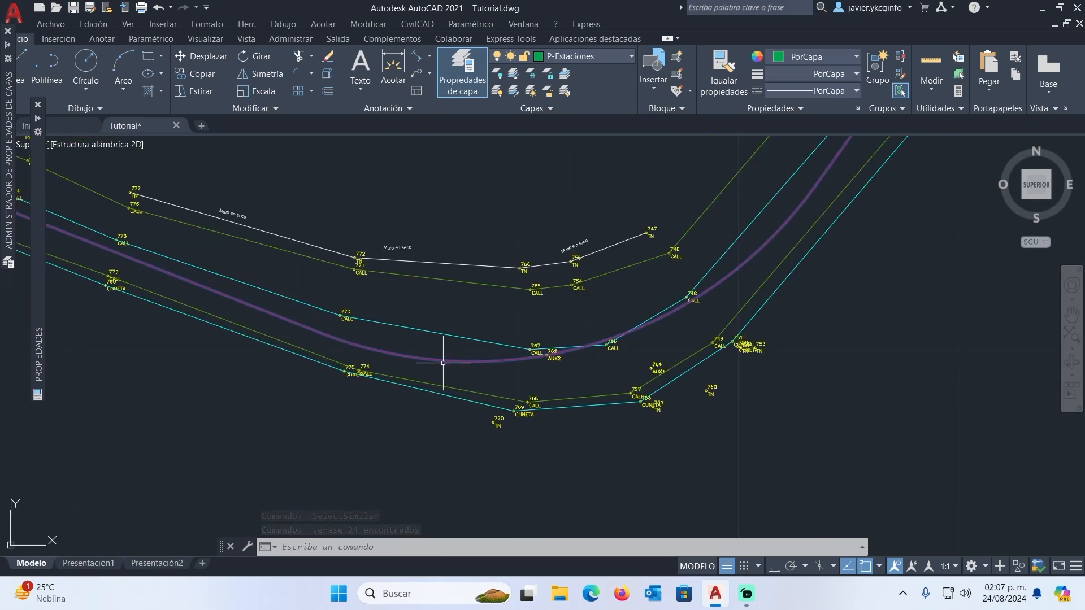
{"action": "scroll", "coordinate": [484, 354], "scroll_direction": "down", "scroll_amount": 3}
{"action": "scroll", "coordinate": [504, 359], "scroll_direction": "up", "scroll_amount": 3}
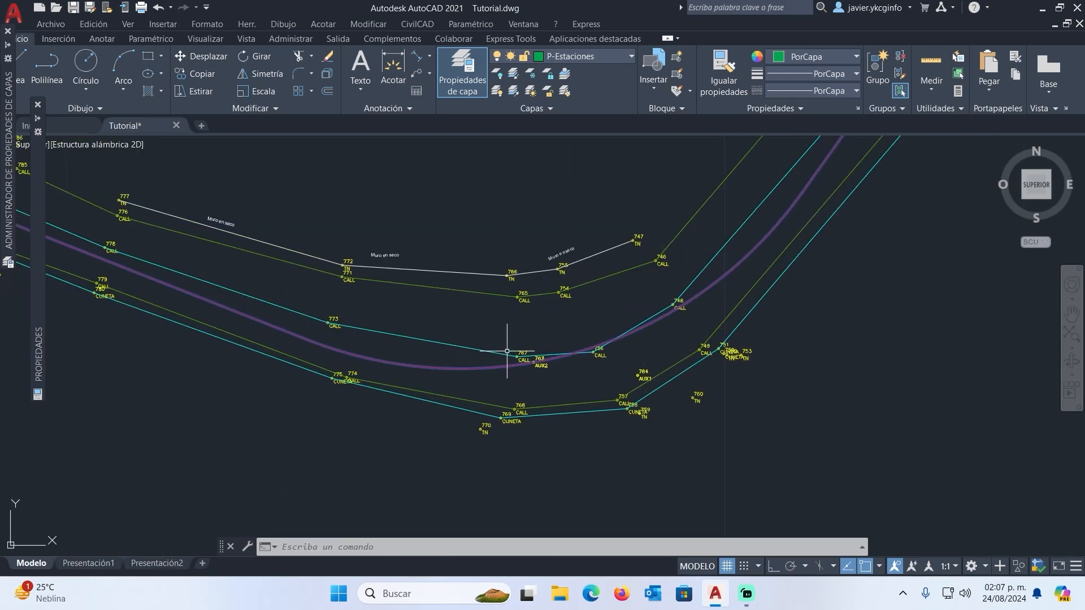
{"action": "scroll", "coordinate": [504, 358], "scroll_direction": "down", "scroll_amount": 2}
{"action": "scroll", "coordinate": [508, 356], "scroll_direction": "up", "scroll_amount": 1}
{"action": "scroll", "coordinate": [510, 357], "scroll_direction": "up", "scroll_amount": 1}
{"action": "scroll", "coordinate": [520, 358], "scroll_direction": "down", "scroll_amount": 2}
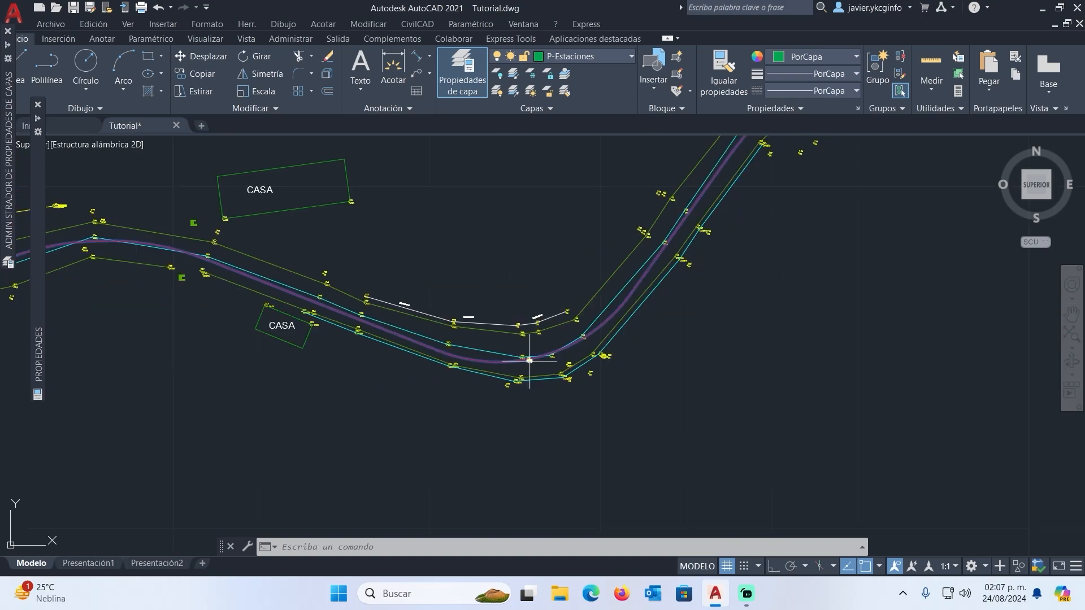
{"action": "scroll", "coordinate": [551, 356], "scroll_direction": "up", "scroll_amount": 4}
{"action": "type", "text": "pl"}
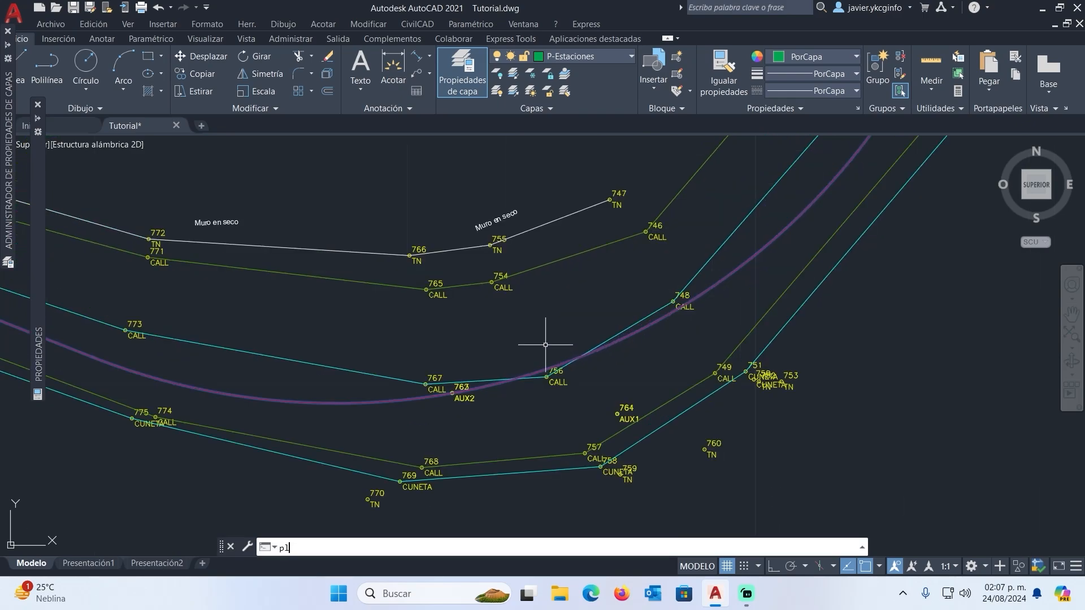
{"action": "key", "text": "Return"}
{"action": "scroll", "coordinate": [468, 213], "scroll_direction": "up", "scroll_amount": 5}
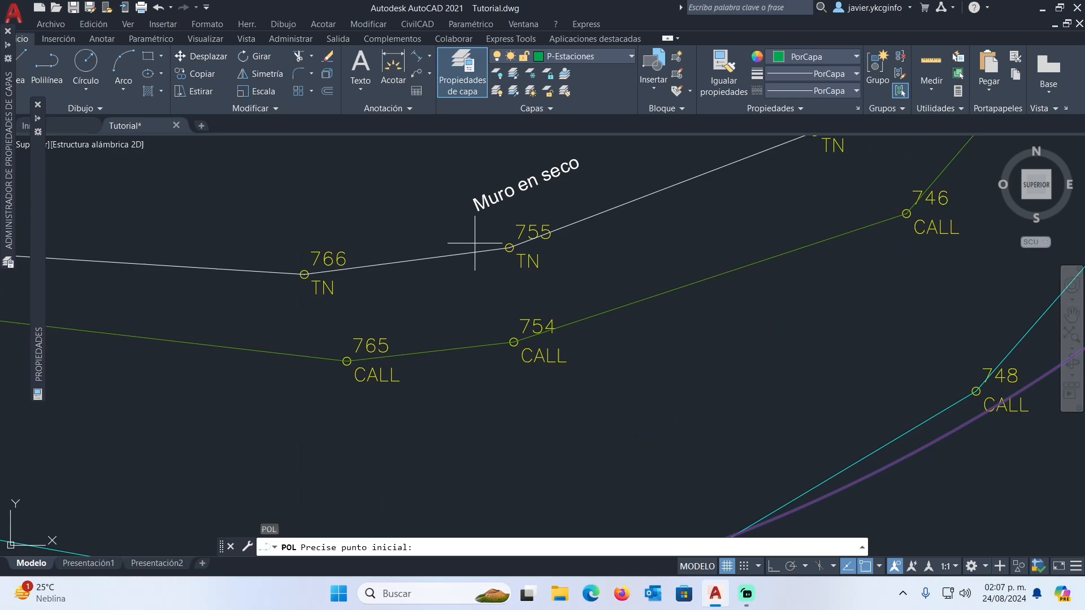
{"action": "scroll", "coordinate": [478, 232], "scroll_direction": "down", "scroll_amount": 7}
{"action": "scroll", "coordinate": [458, 238], "scroll_direction": "up", "scroll_amount": 4}
{"action": "left_click", "coordinate": [467, 240]}
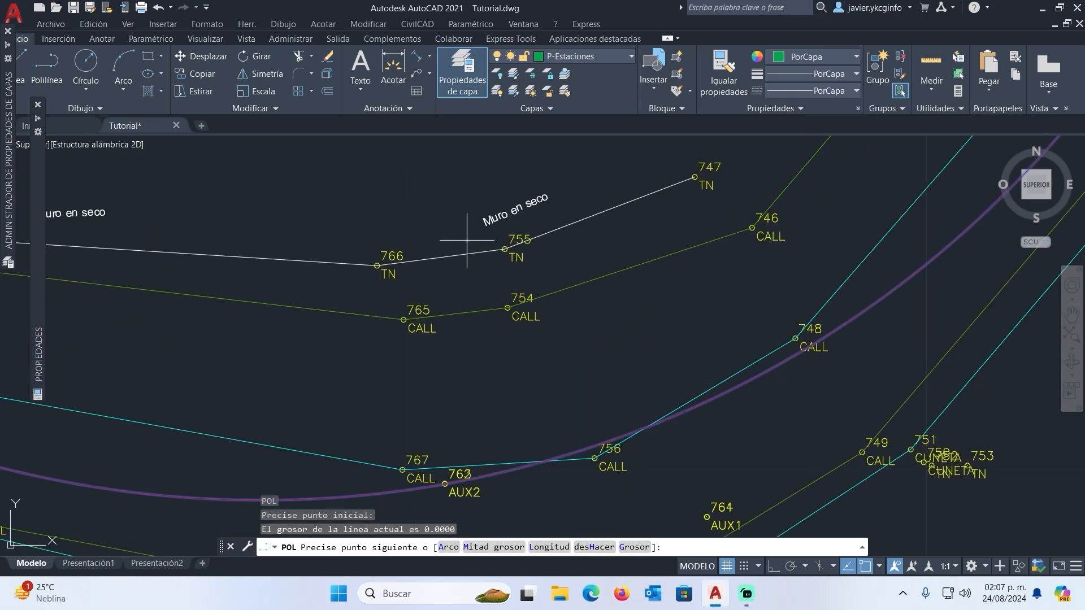
{"action": "scroll", "coordinate": [515, 489], "scroll_direction": "down", "scroll_amount": 5}
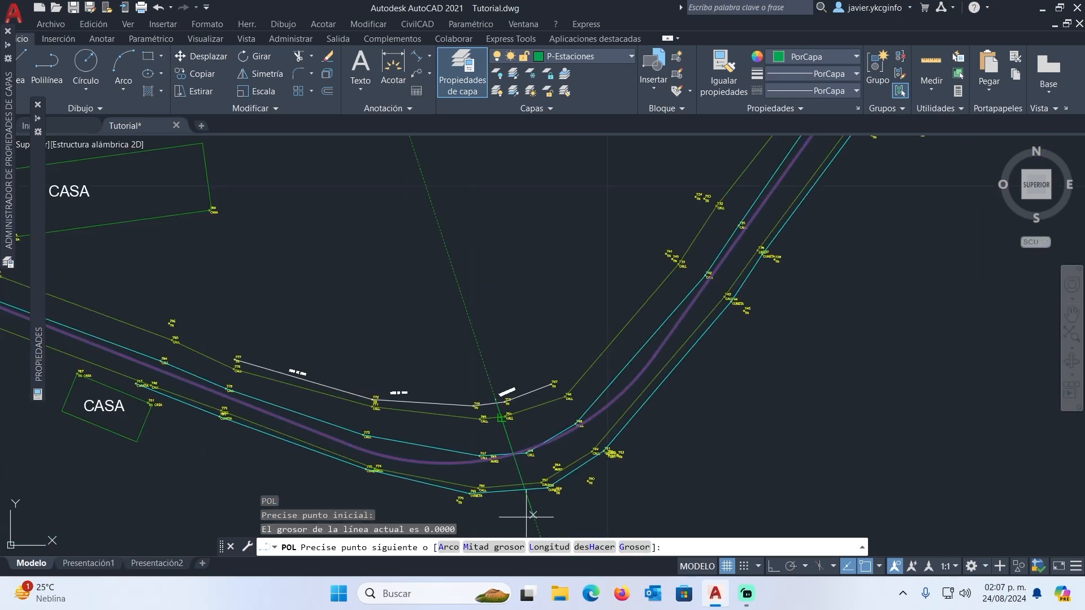
{"action": "key", "text": "Escape"}
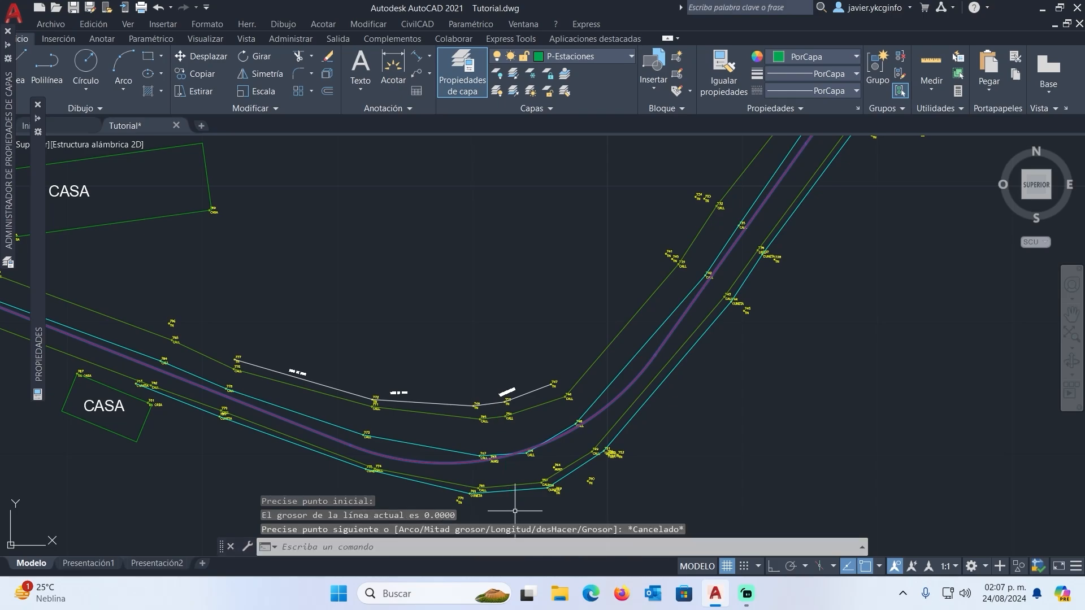
Step: Draw a straight two-point polyline across the whole road and its project axis just northeast of point 742
{"action": "key", "text": "Return"}
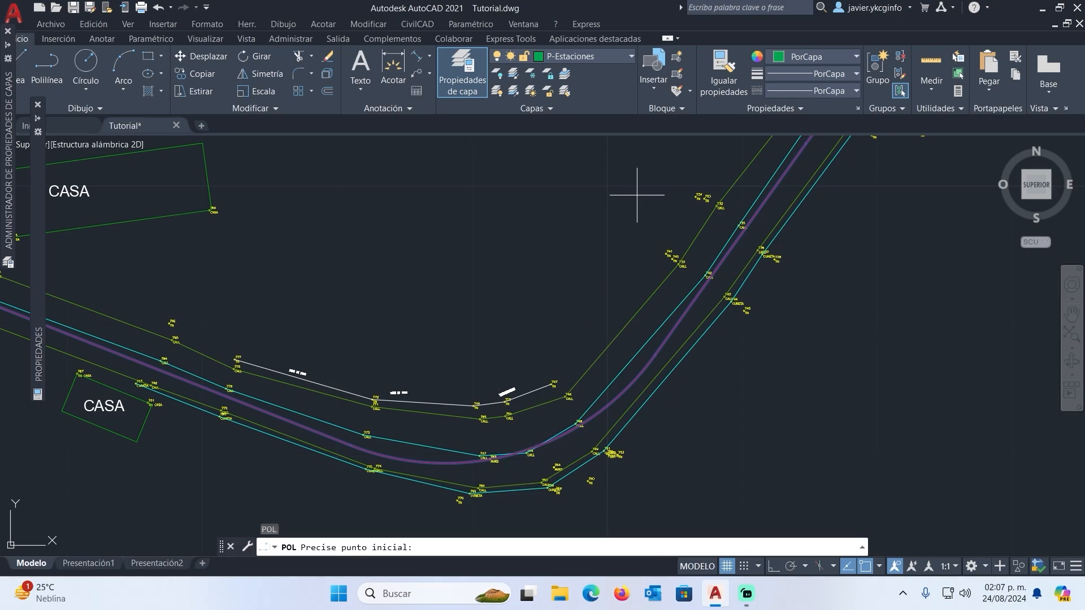
{"action": "left_click", "coordinate": [655, 209]}
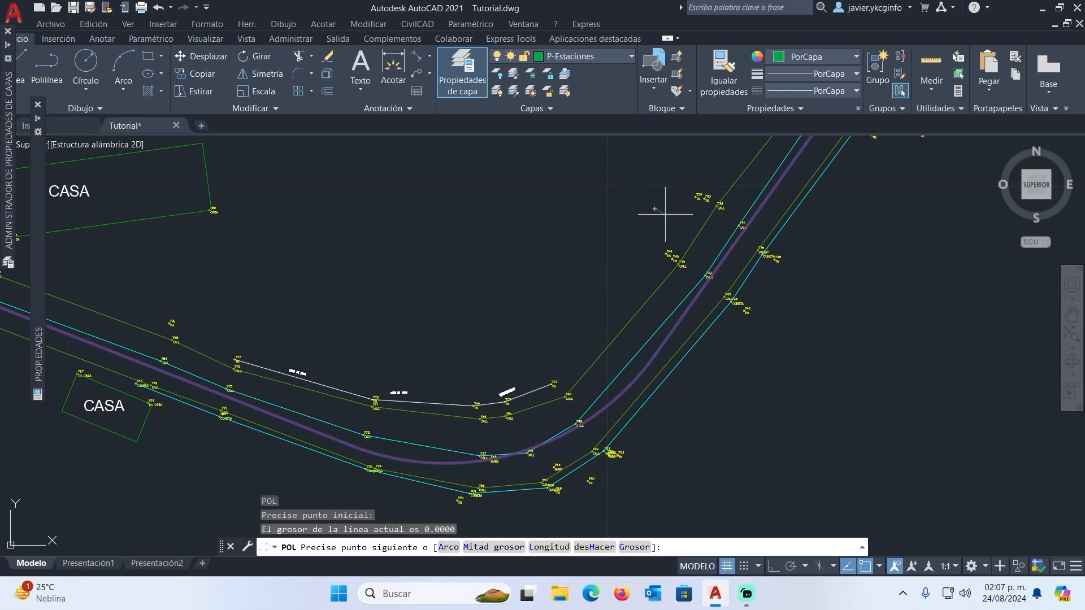
{"action": "scroll", "coordinate": [839, 366], "scroll_direction": "down", "scroll_amount": 5}
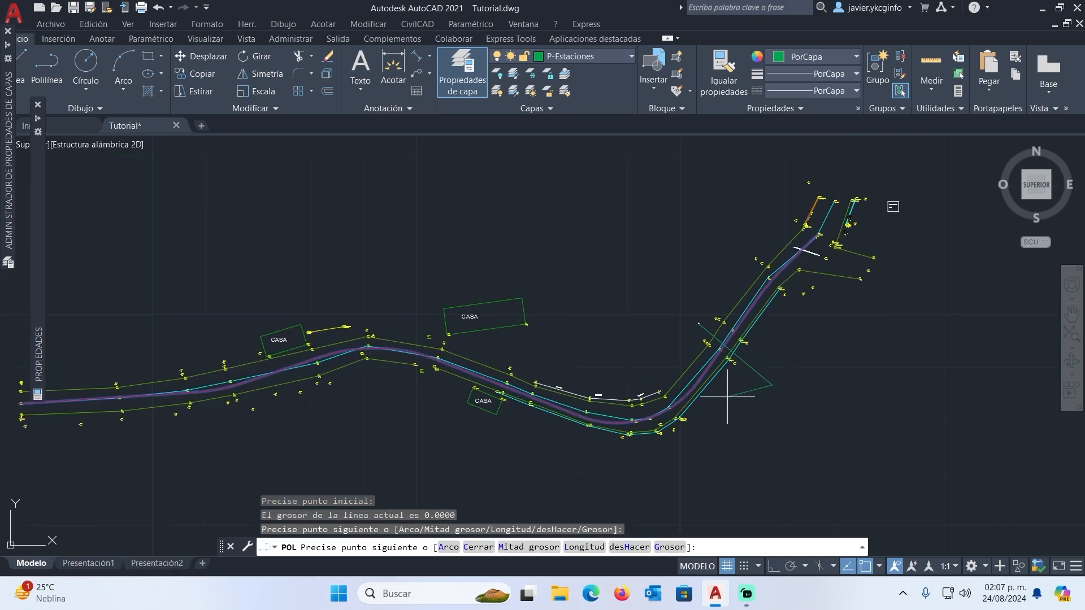
{"action": "left_click", "coordinate": [839, 366]}
{"action": "key", "text": "Return"}
Step: Draw a second two-point polyline across the road and its axis, just east of the southern CASA near point 778
{"action": "scroll", "coordinate": [740, 322], "scroll_direction": "up", "scroll_amount": 3}
{"action": "scroll", "coordinate": [740, 322], "scroll_direction": "up", "scroll_amount": 2}
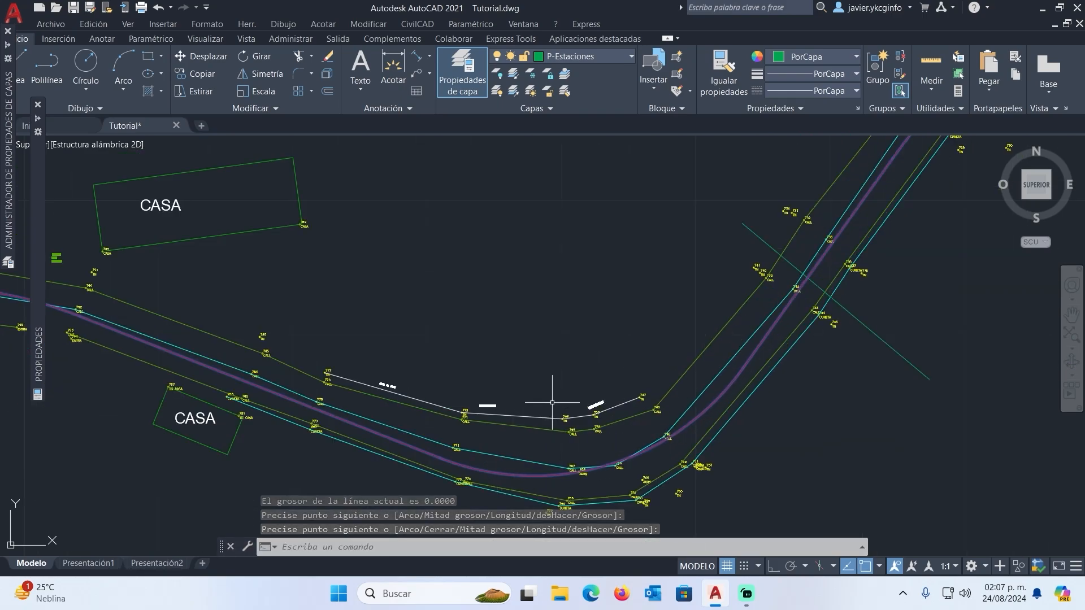
{"action": "scroll", "coordinate": [542, 407], "scroll_direction": "down", "scroll_amount": 3}
{"action": "scroll", "coordinate": [492, 375], "scroll_direction": "up", "scroll_amount": 2}
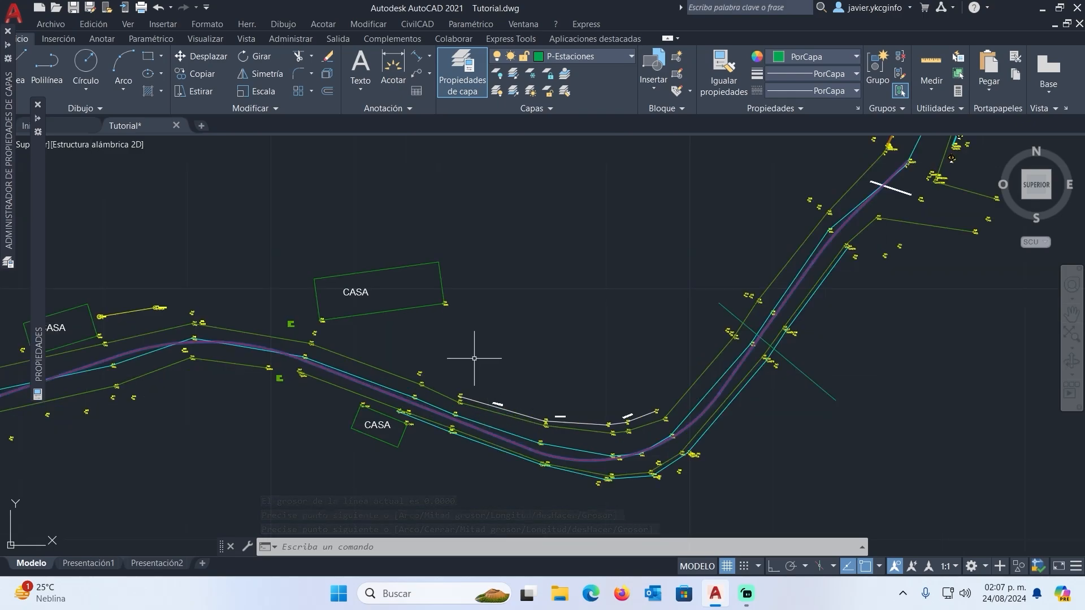
{"action": "type", "text": "pol"}
{"action": "key", "text": "Return"}
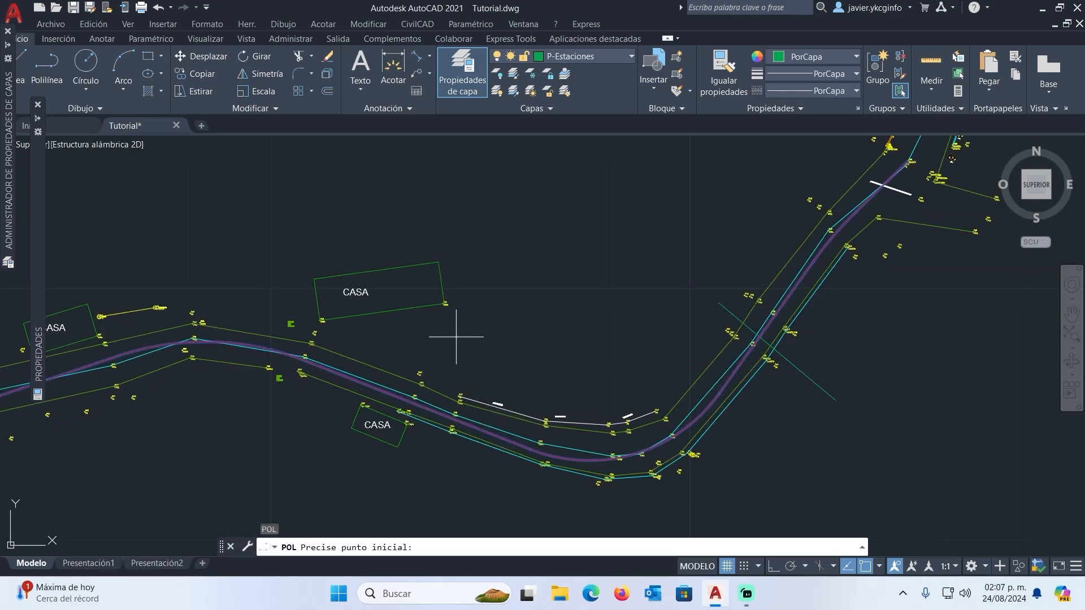
{"action": "left_click", "coordinate": [456, 337]}
{"action": "left_click", "coordinate": [429, 483]}
{"action": "key", "text": "Return"}
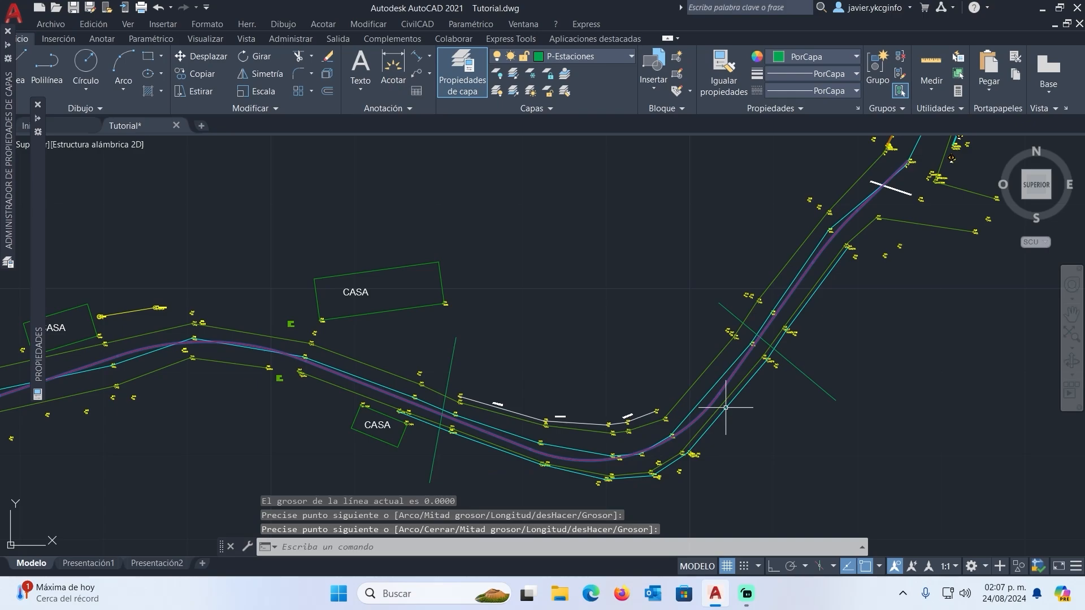
Step: Examine the two crossing polylines on the project axis and the stretch of road west of them
{"action": "scroll", "coordinate": [750, 349], "scroll_direction": "up", "scroll_amount": 5}
{"action": "scroll", "coordinate": [751, 339], "scroll_direction": "down", "scroll_amount": 5}
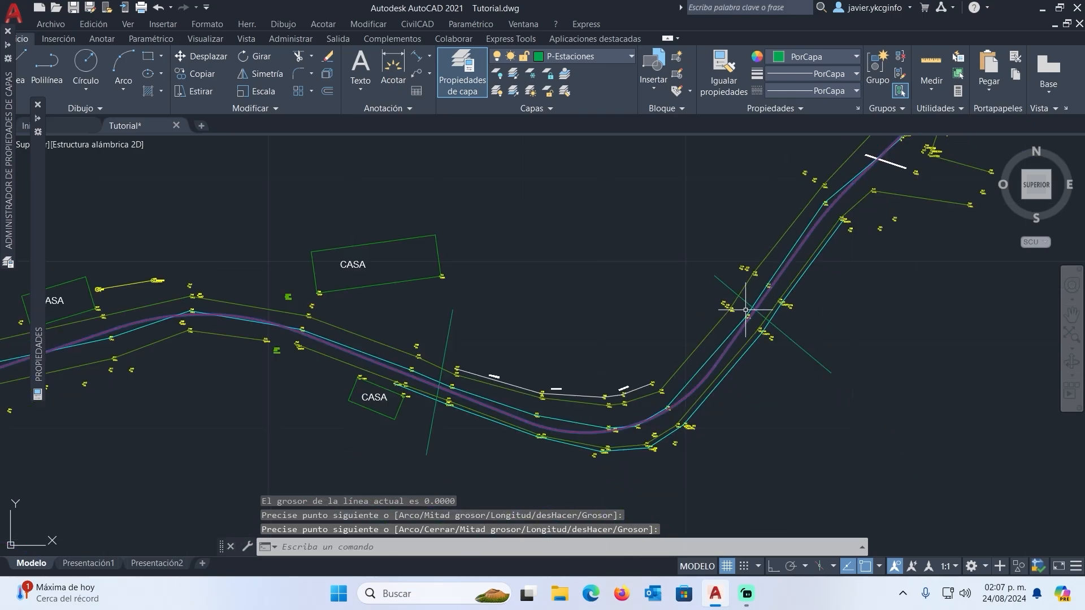
{"action": "scroll", "coordinate": [749, 344], "scroll_direction": "up", "scroll_amount": 2}
{"action": "scroll", "coordinate": [747, 310], "scroll_direction": "down", "scroll_amount": 2}
{"action": "scroll", "coordinate": [755, 300], "scroll_direction": "up", "scroll_amount": 4}
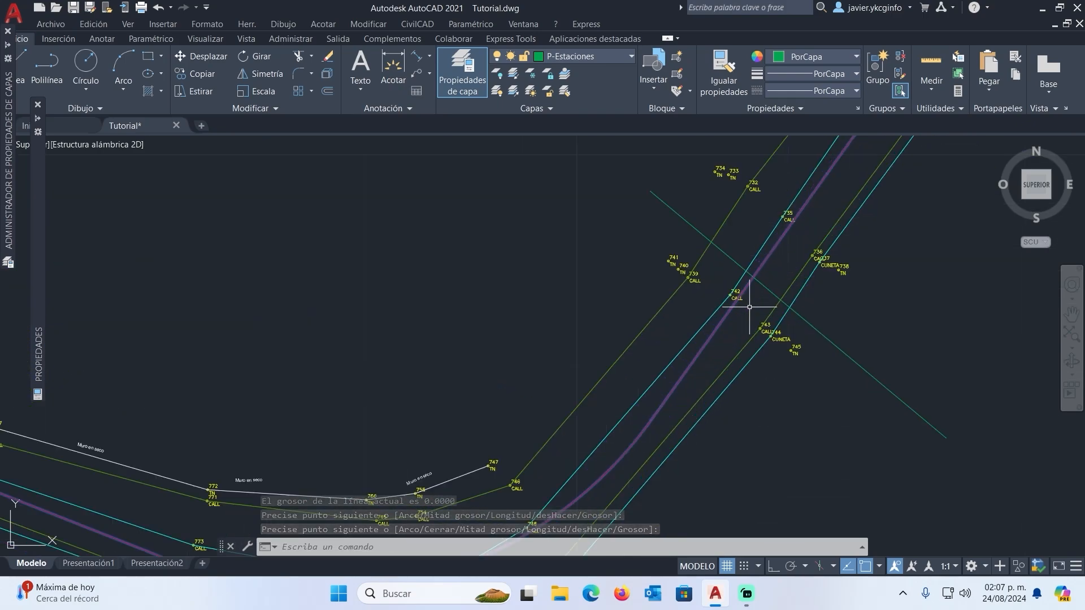
{"action": "scroll", "coordinate": [756, 277], "scroll_direction": "down", "scroll_amount": 5}
{"action": "scroll", "coordinate": [678, 353], "scroll_direction": "up", "scroll_amount": 2}
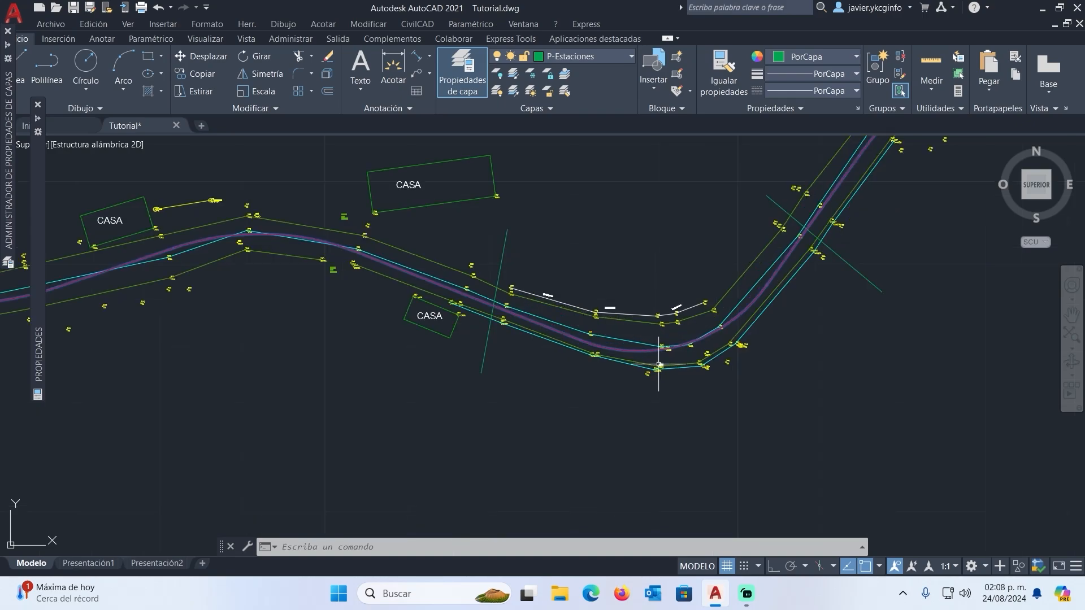
{"action": "middle_click_drag", "start_coordinate": [505, 308], "coordinate": [562, 366]}
{"action": "scroll", "coordinate": [707, 296], "scroll_direction": "down", "scroll_amount": 2}
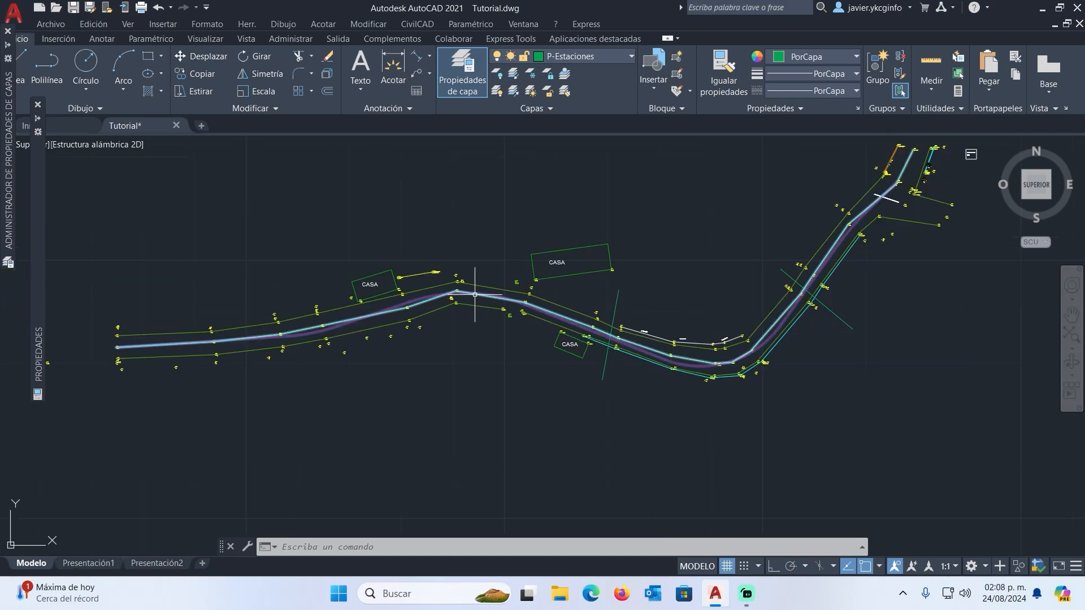
{"action": "scroll", "coordinate": [498, 291], "scroll_direction": "up", "scroll_amount": 2}
{"action": "type", "text": "pol"}
{"action": "key", "text": "Return"}
{"action": "left_click", "coordinate": [412, 229]}
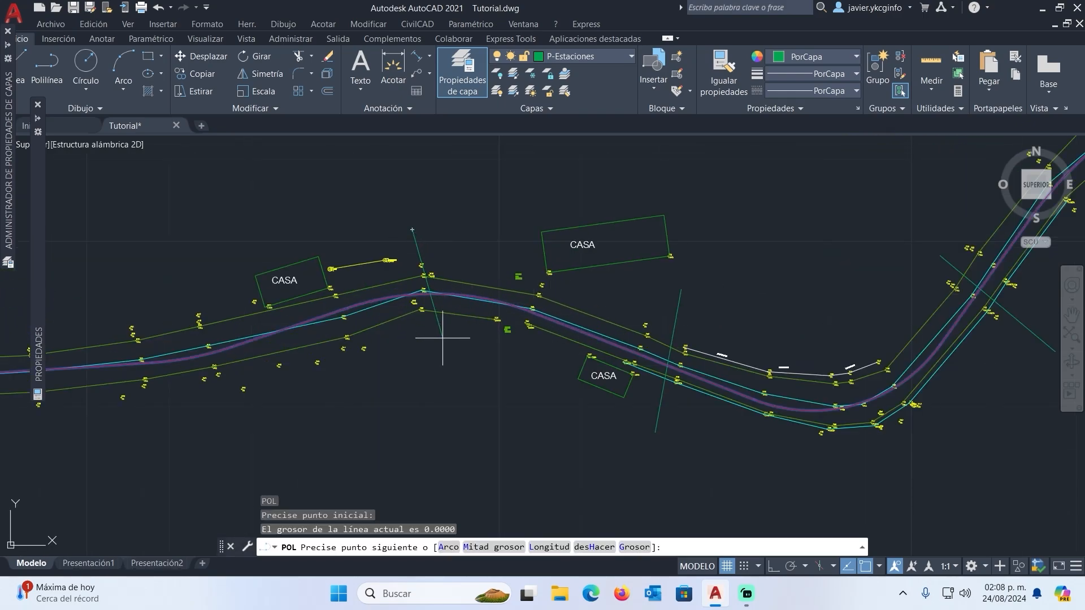
{"action": "key", "text": "Escape"}
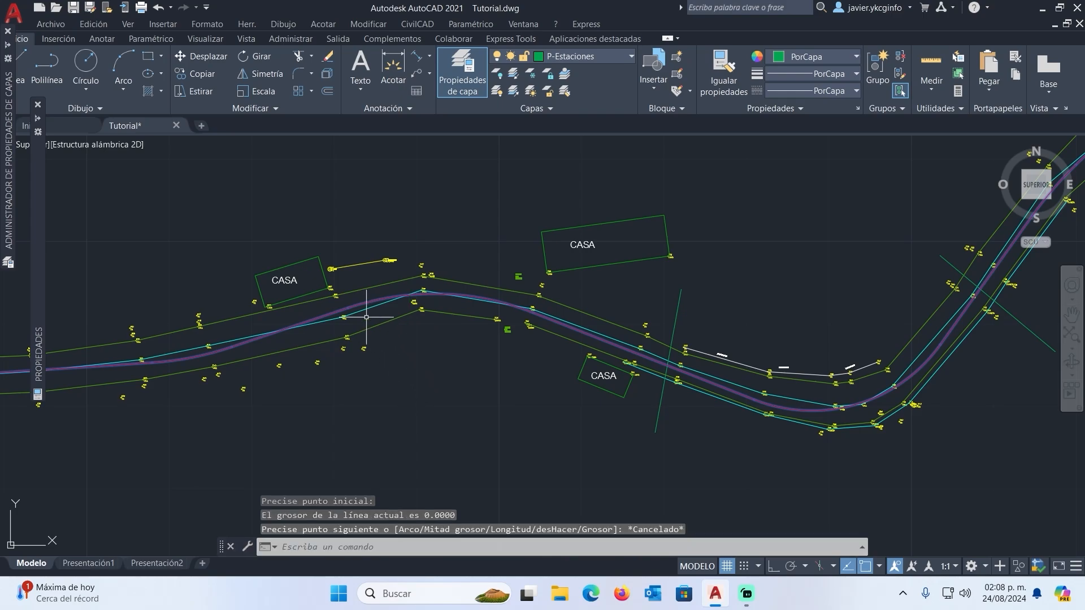
Step: Draw a third two-point polyline across the road and its axis, passing through the westernmost CASA
{"action": "key", "text": "Return"}
{"action": "left_click", "coordinate": [275, 221]}
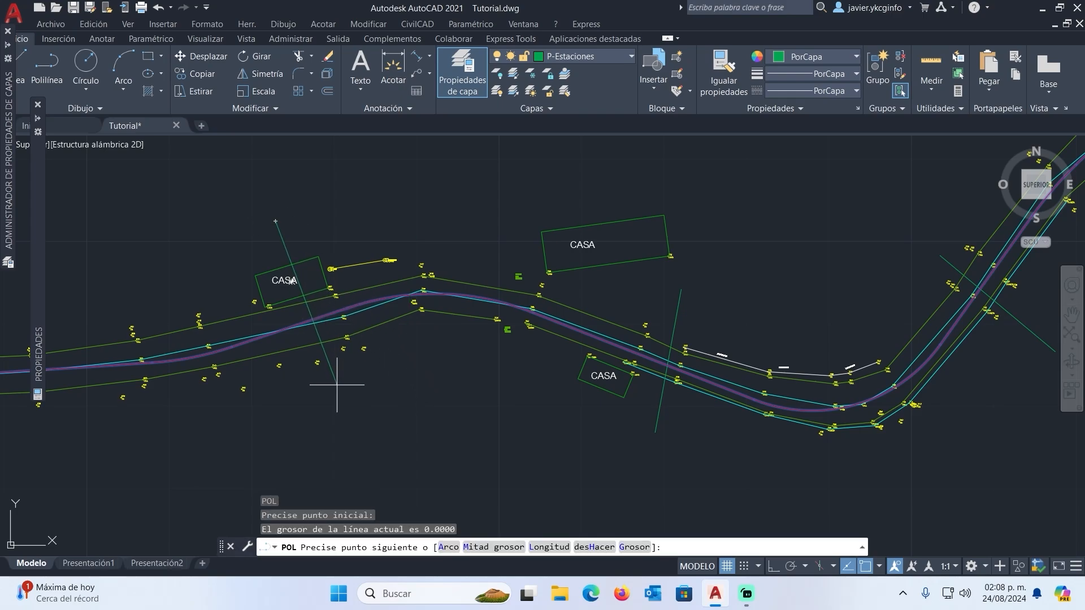
{"action": "left_click", "coordinate": [328, 419]}
{"action": "key", "text": "Return"}
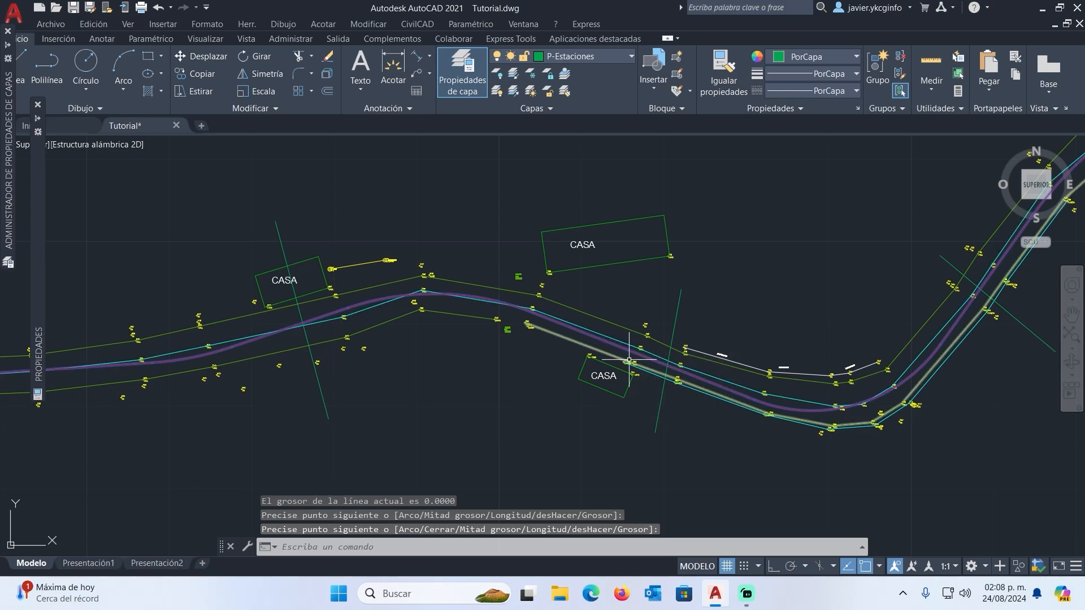
Step: Place an aligned dimension across the road between the two green CALL edge lines, just west of the crossing polyline near point 778
{"action": "scroll", "coordinate": [636, 342], "scroll_direction": "up", "scroll_amount": 5}
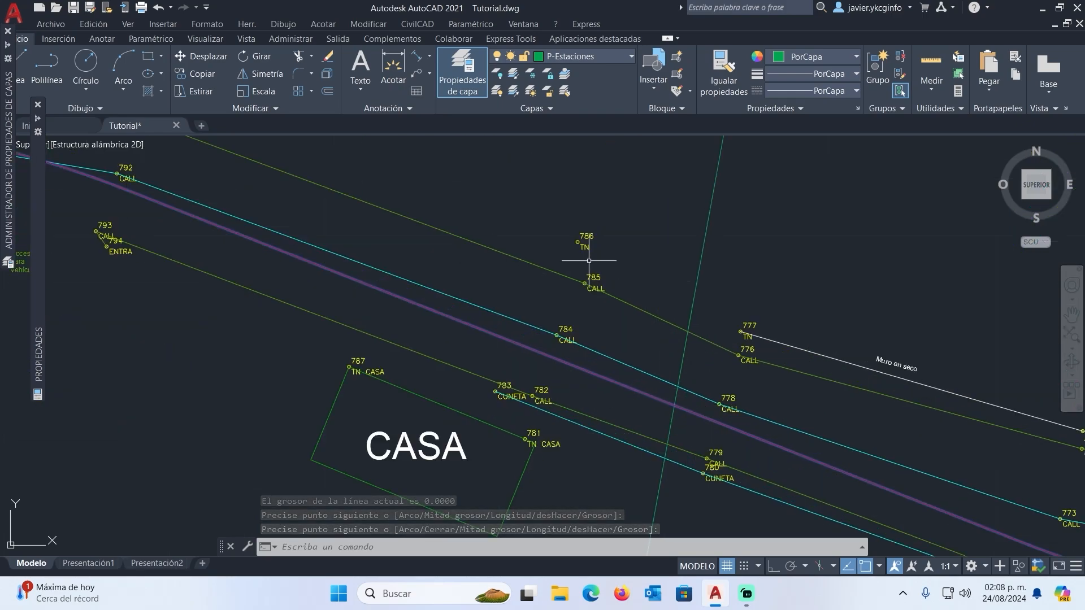
{"action": "left_click", "coordinate": [419, 59]}
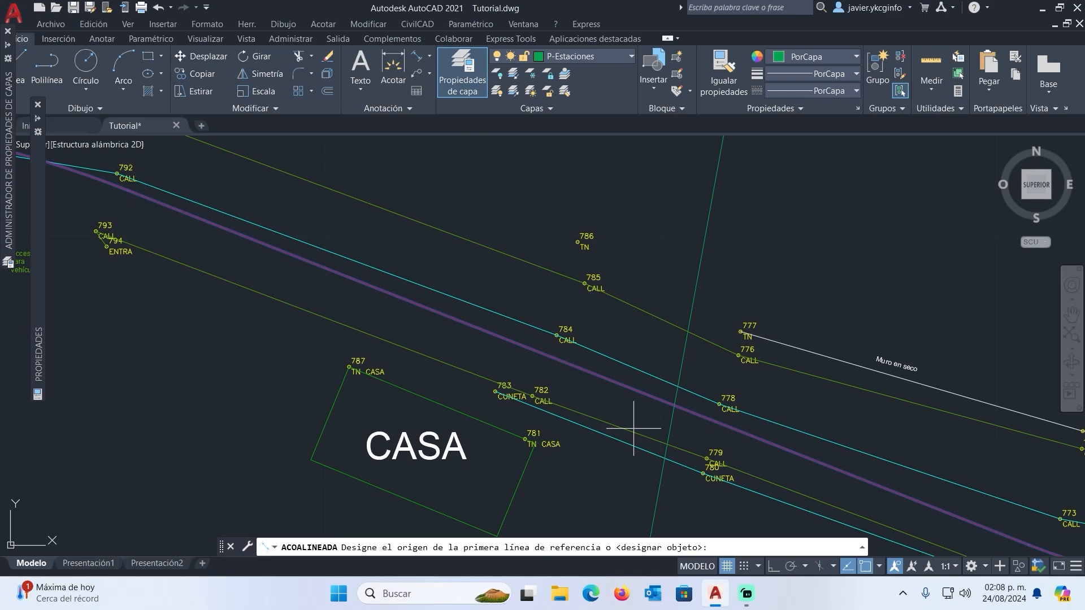
{"action": "left_click", "coordinate": [631, 429]}
{"action": "left_click", "coordinate": [648, 312]}
{"action": "left_click", "coordinate": [626, 383]}
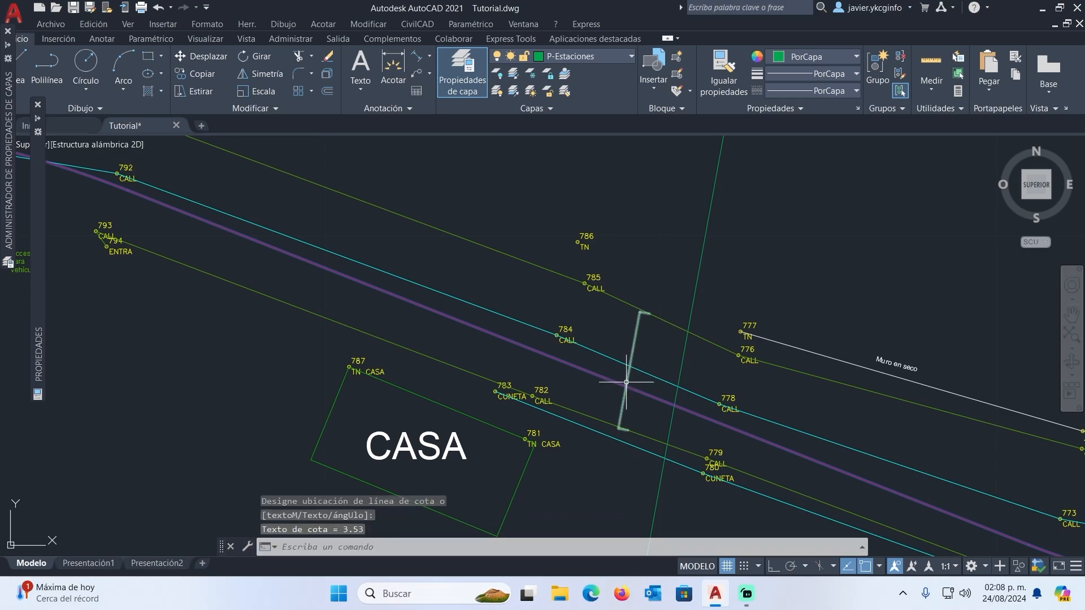
Step: Read the text of the aligned dimension between the CALL edge lines and erase the dimension
{"action": "scroll", "coordinate": [626, 383], "scroll_direction": "up", "scroll_amount": 6}
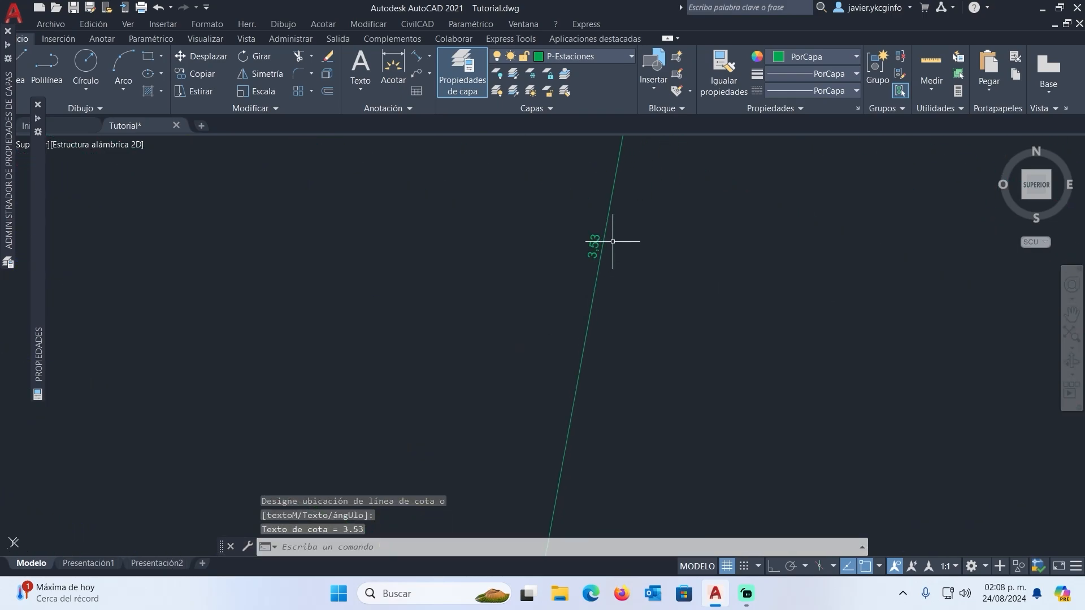
{"action": "left_click", "coordinate": [613, 241]}
{"action": "left_click", "coordinate": [569, 218]}
{"action": "key", "text": "Delete"}
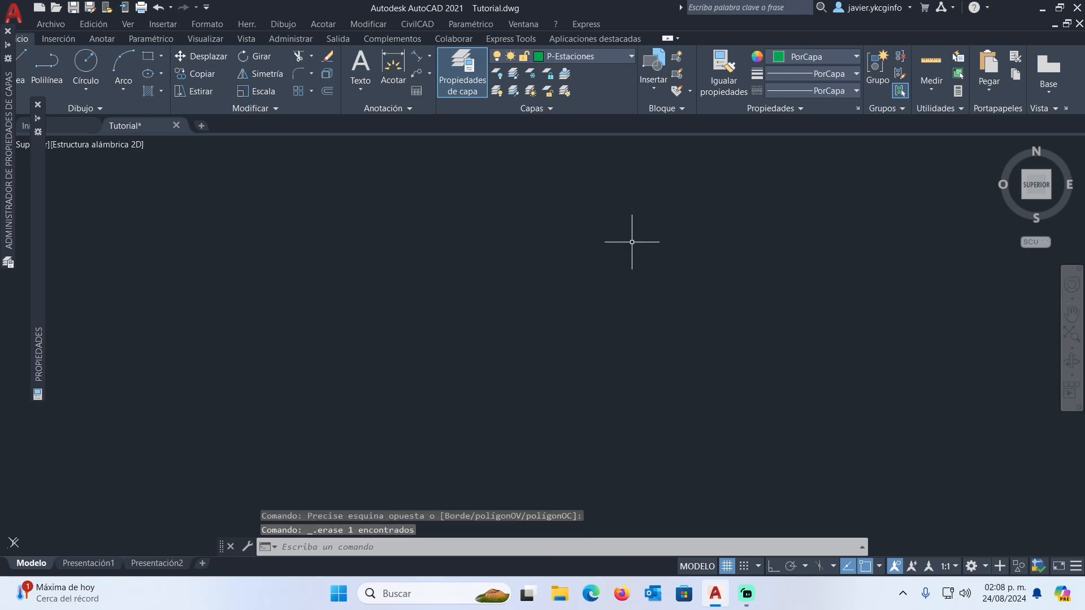
Step: Examine where the three crossing polylines cut the project axis, from its northeast end to the west end and back near point 742
{"action": "scroll", "coordinate": [635, 265], "scroll_direction": "down", "scroll_amount": 8}
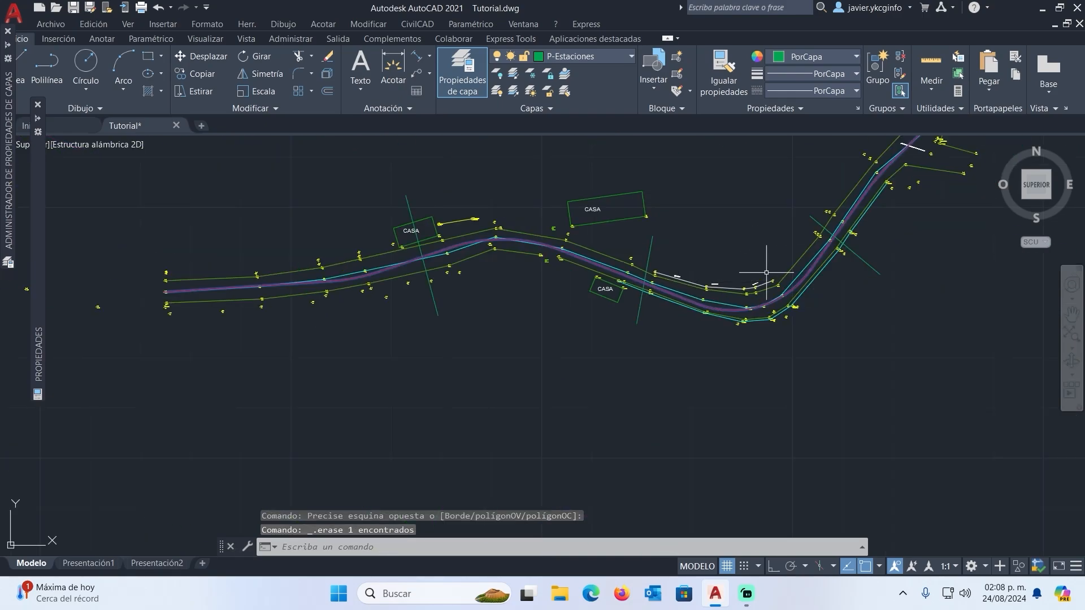
{"action": "scroll", "coordinate": [741, 269], "scroll_direction": "up", "scroll_amount": 8}
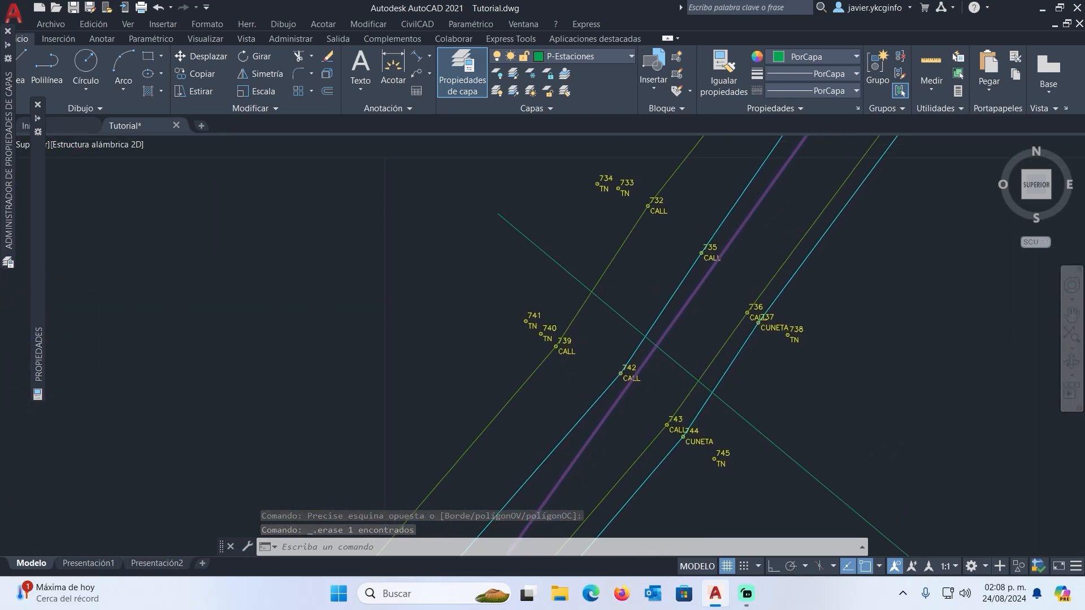
{"action": "scroll", "coordinate": [735, 248], "scroll_direction": "down", "scroll_amount": 8}
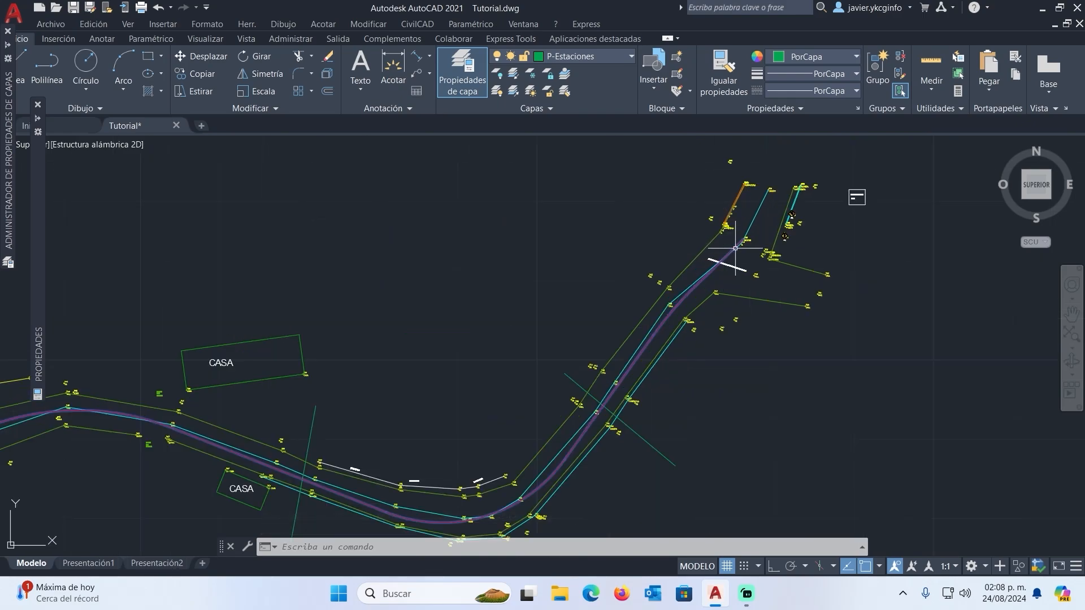
{"action": "middle_click_drag", "start_coordinate": [632, 364], "coordinate": [657, 206]}
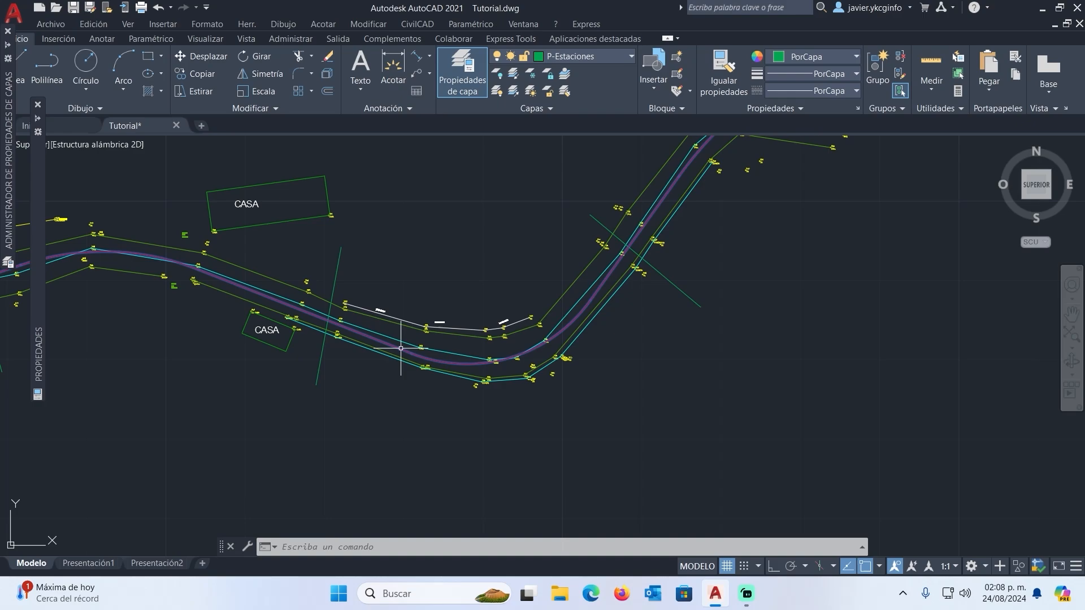
{"action": "mouse_move", "coordinate": [401, 348]}
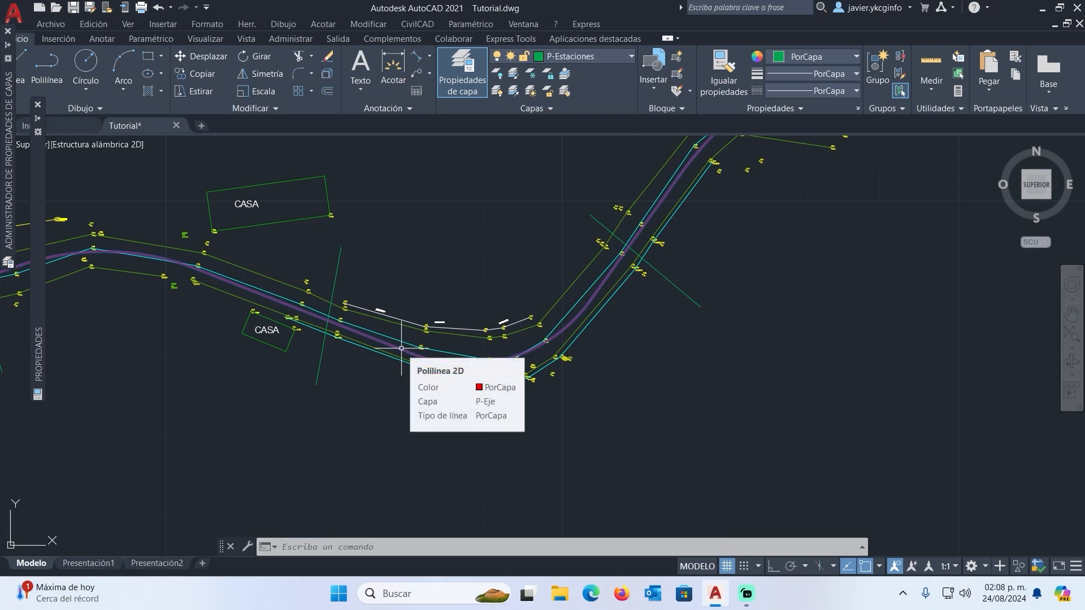
{"action": "middle_click_drag", "start_coordinate": [328, 320], "coordinate": [526, 364]}
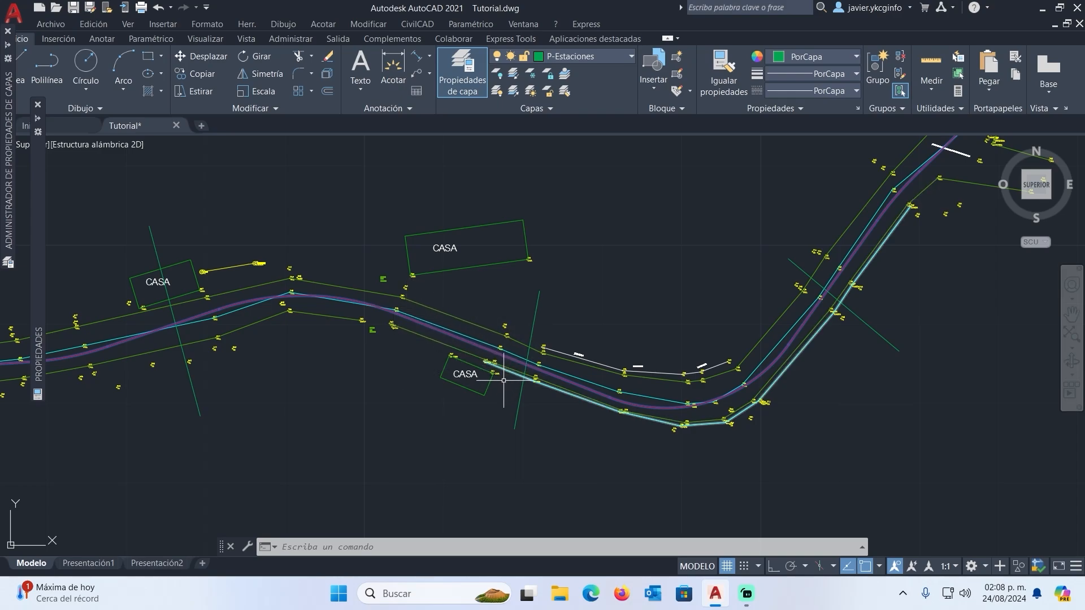
{"action": "middle_click_drag", "start_coordinate": [256, 318], "coordinate": [551, 304]}
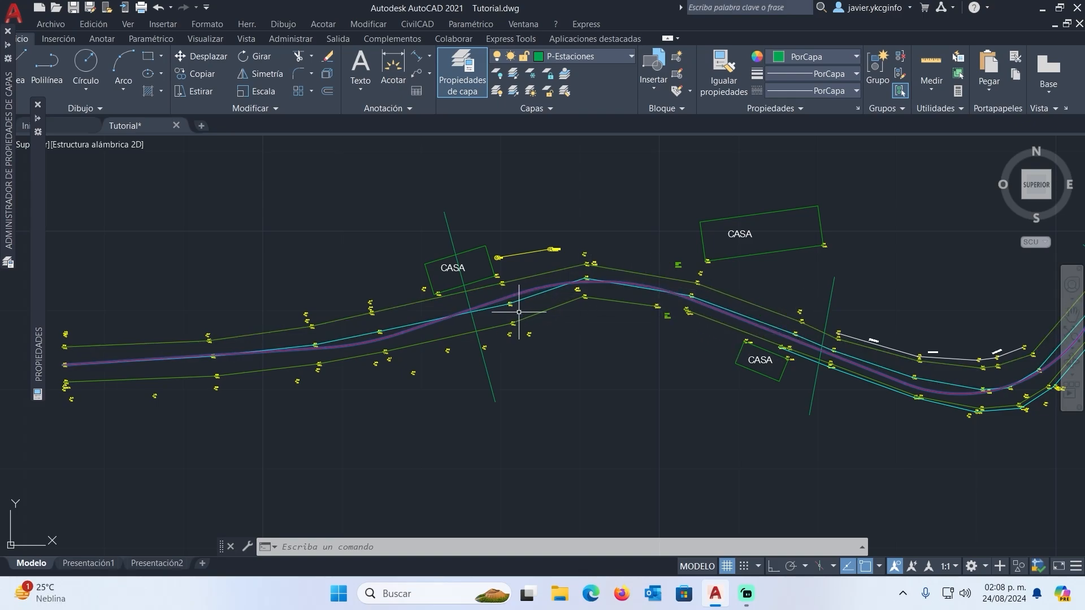
{"action": "scroll", "coordinate": [524, 311], "scroll_direction": "up", "scroll_amount": 2}
{"action": "scroll", "coordinate": [534, 278], "scroll_direction": "down", "scroll_amount": 3}
{"action": "scroll", "coordinate": [701, 271], "scroll_direction": "up", "scroll_amount": 3}
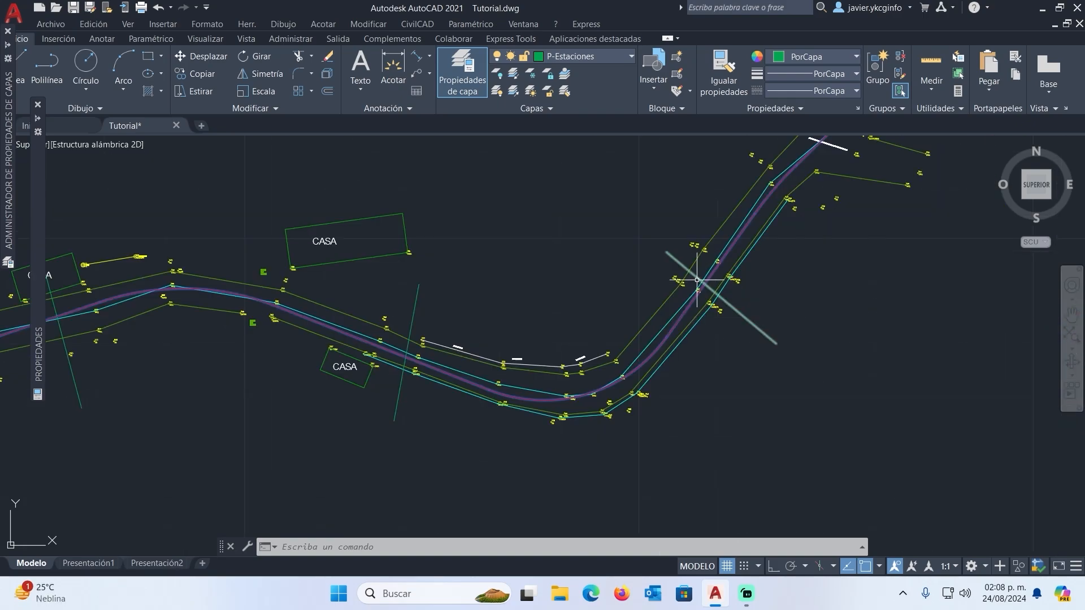
{"action": "scroll", "coordinate": [695, 276], "scroll_direction": "up", "scroll_amount": 4}
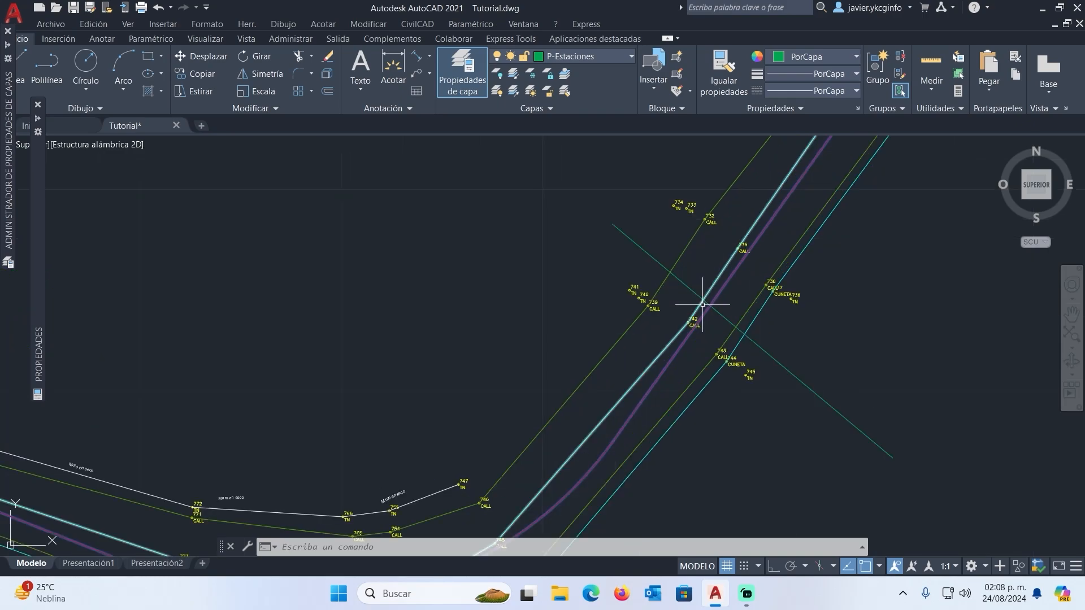
Step: Examine the three polylines crossing the road, from the one near point 742 to the one through the westernmost CASA
{"action": "scroll", "coordinate": [706, 299], "scroll_direction": "up", "scroll_amount": 4}
{"action": "scroll", "coordinate": [632, 316], "scroll_direction": "down", "scroll_amount": 4}
{"action": "scroll", "coordinate": [632, 316], "scroll_direction": "down", "scroll_amount": 4}
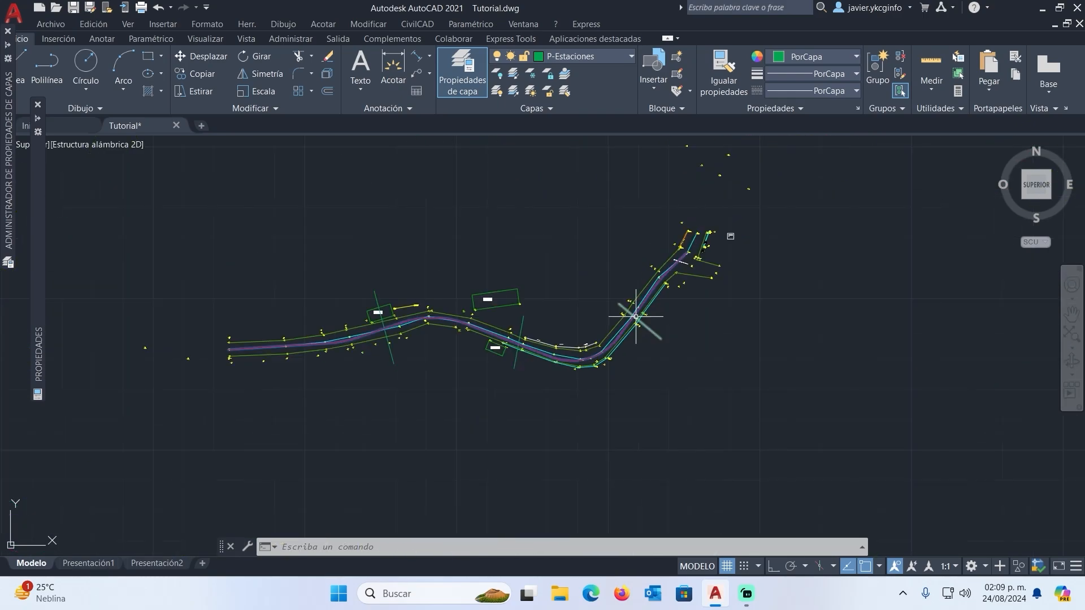
{"action": "scroll", "coordinate": [637, 296], "scroll_direction": "up", "scroll_amount": 4}
{"action": "scroll", "coordinate": [639, 302], "scroll_direction": "down", "scroll_amount": 4}
{"action": "scroll", "coordinate": [627, 308], "scroll_direction": "up", "scroll_amount": 6}
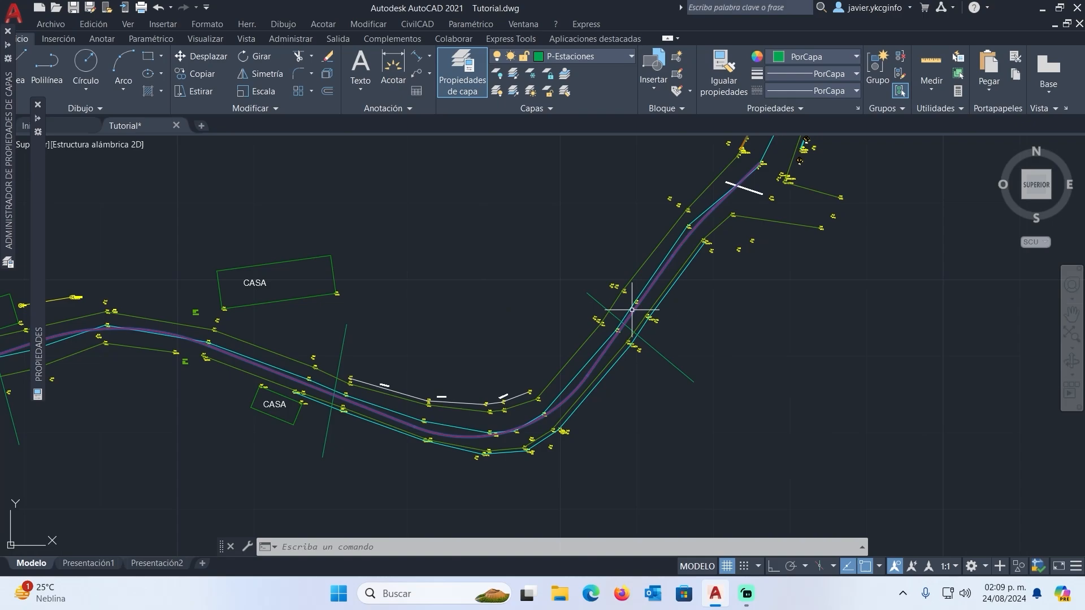
{"action": "scroll", "coordinate": [622, 312], "scroll_direction": "down", "scroll_amount": 4}
{"action": "scroll", "coordinate": [613, 316], "scroll_direction": "down", "scroll_amount": 4}
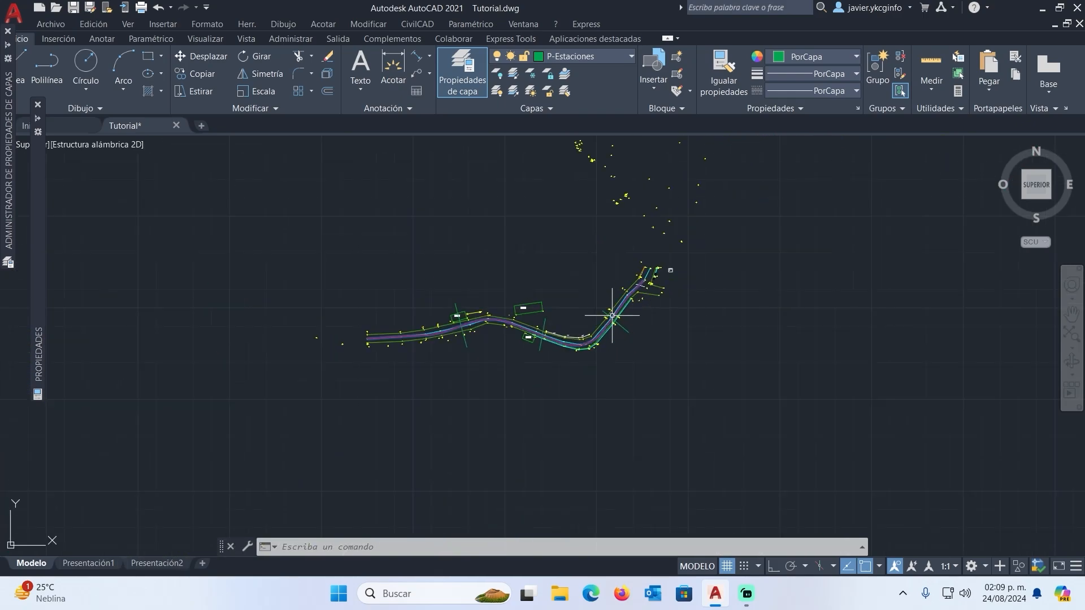
{"action": "scroll", "coordinate": [612, 310], "scroll_direction": "up", "scroll_amount": 10}
{"action": "scroll", "coordinate": [586, 317], "scroll_direction": "down", "scroll_amount": 5}
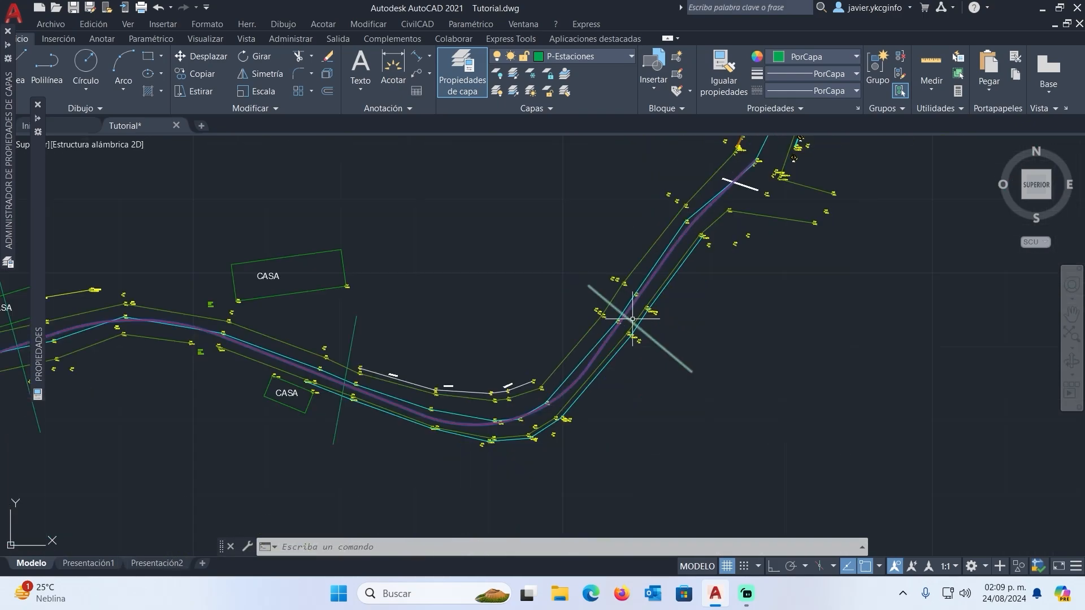
{"action": "scroll", "coordinate": [625, 310], "scroll_direction": "up", "scroll_amount": 2}
{"action": "scroll", "coordinate": [635, 310], "scroll_direction": "down", "scroll_amount": 3}
{"action": "scroll", "coordinate": [530, 321], "scroll_direction": "up", "scroll_amount": 1}
{"action": "scroll", "coordinate": [529, 321], "scroll_direction": "up", "scroll_amount": 6}
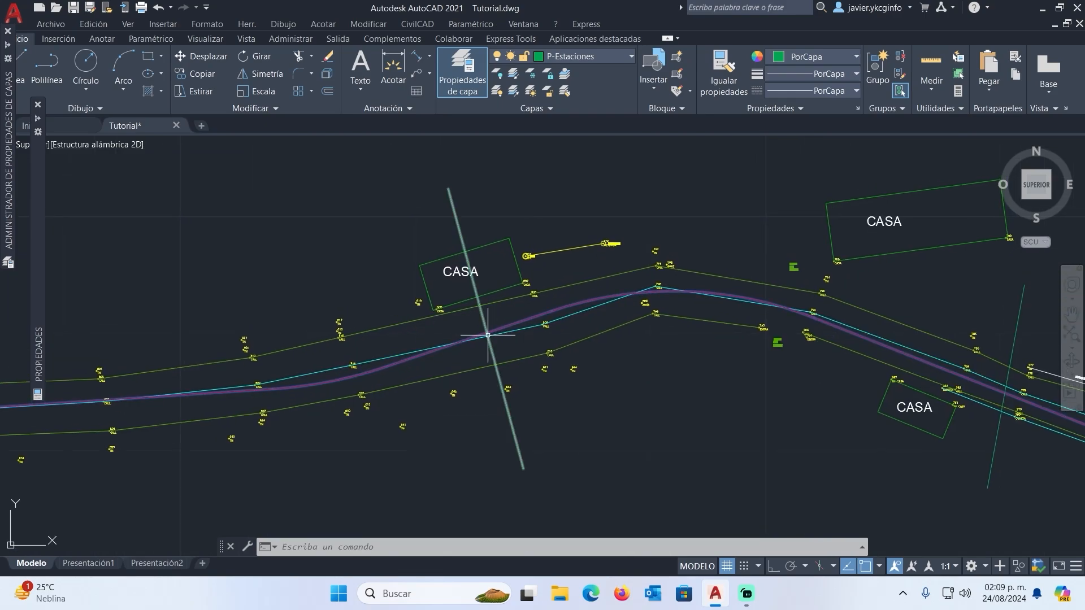
{"action": "scroll", "coordinate": [503, 322], "scroll_direction": "down", "scroll_amount": 6}
{"action": "scroll", "coordinate": [500, 334], "scroll_direction": "up", "scroll_amount": 5}
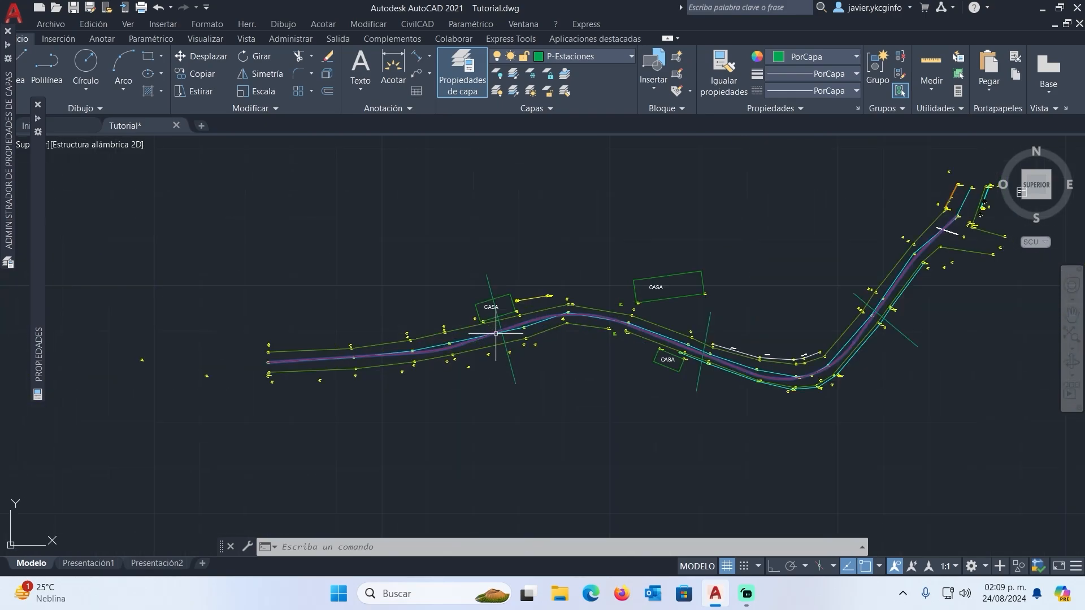
{"action": "scroll", "coordinate": [484, 334], "scroll_direction": "down", "scroll_amount": 4}
{"action": "scroll", "coordinate": [520, 320], "scroll_direction": "up", "scroll_amount": 5}
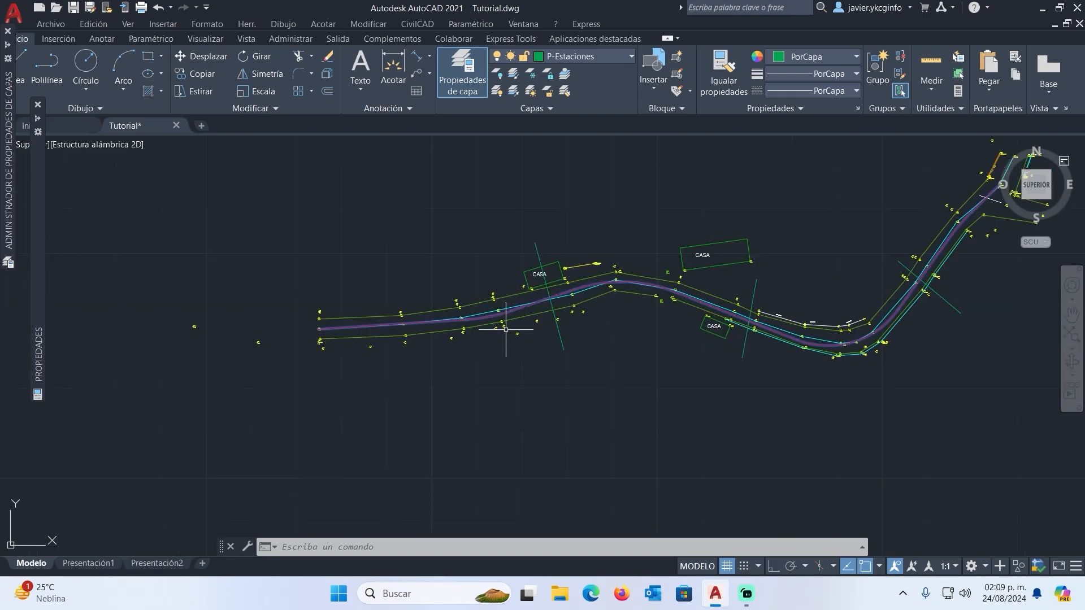
Step: Highlight the project axis and inspect its course from the westernmost CASA to the northeast end, leaving it deselected
{"action": "left_click", "coordinate": [590, 302]}
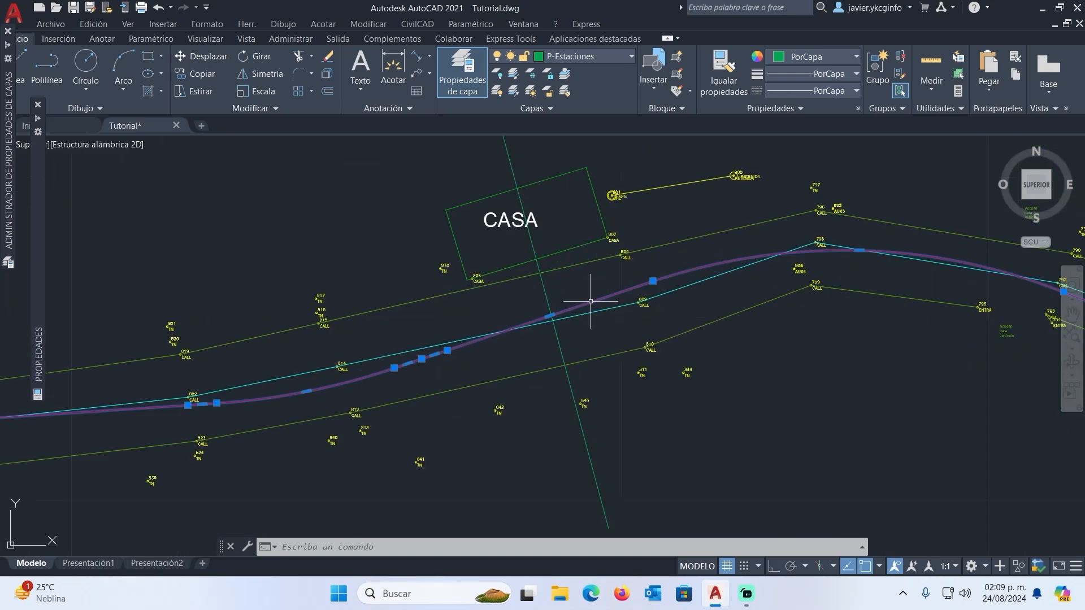
{"action": "scroll", "coordinate": [590, 303], "scroll_direction": "down", "scroll_amount": 5}
{"action": "scroll", "coordinate": [590, 305], "scroll_direction": "up", "scroll_amount": 4}
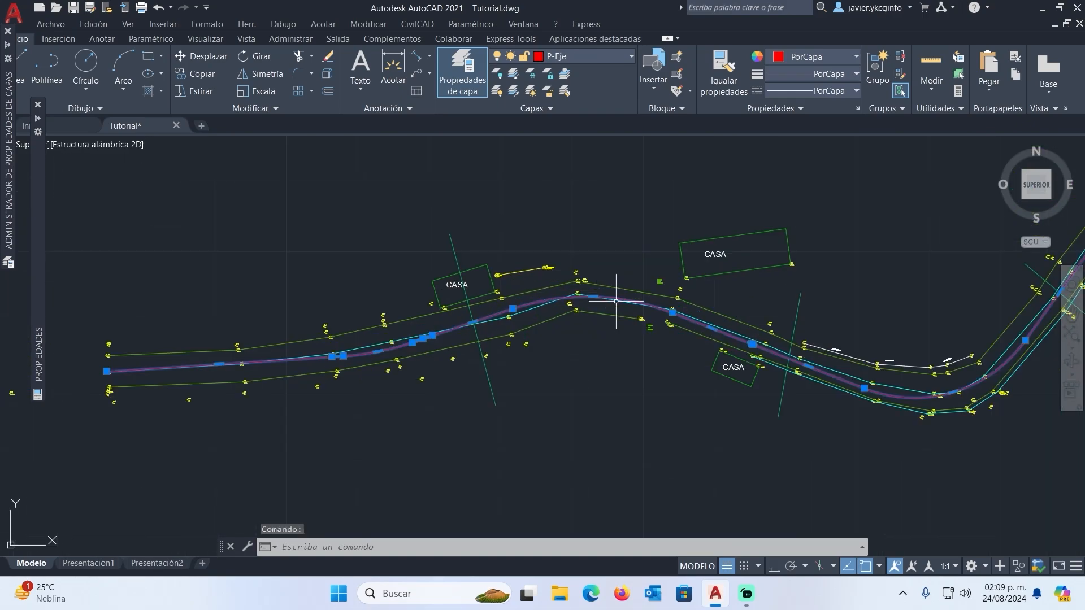
{"action": "middle_click_drag", "start_coordinate": [744, 310], "coordinate": [585, 320]}
{"action": "scroll", "coordinate": [639, 355], "scroll_direction": "up", "scroll_amount": 2}
{"action": "scroll", "coordinate": [569, 359], "scroll_direction": "down", "scroll_amount": 5}
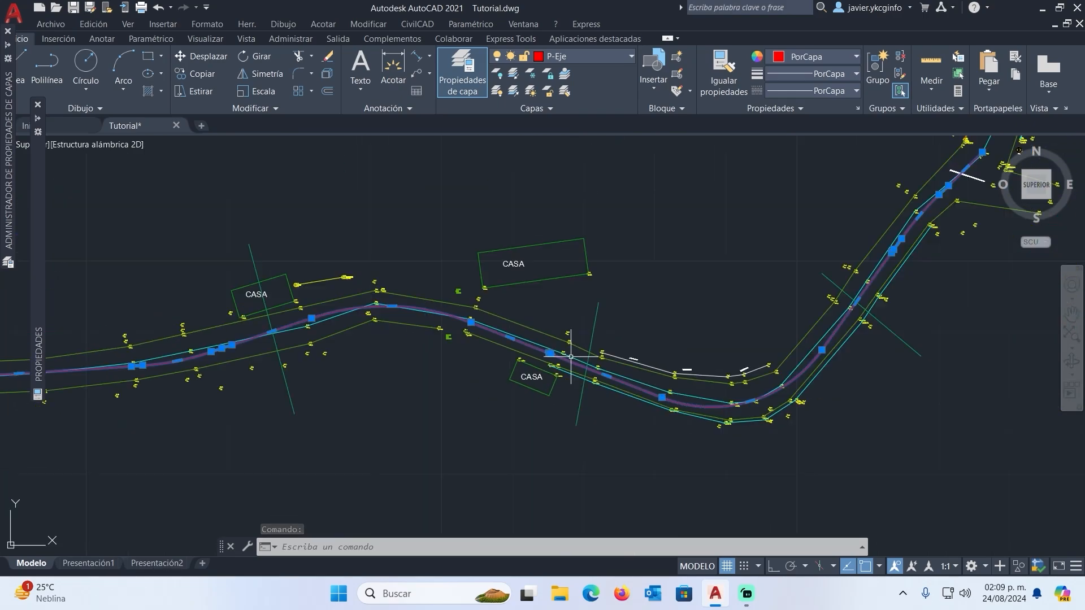
{"action": "scroll", "coordinate": [616, 361], "scroll_direction": "up", "scroll_amount": 5}
{"action": "key", "text": "Escape"}
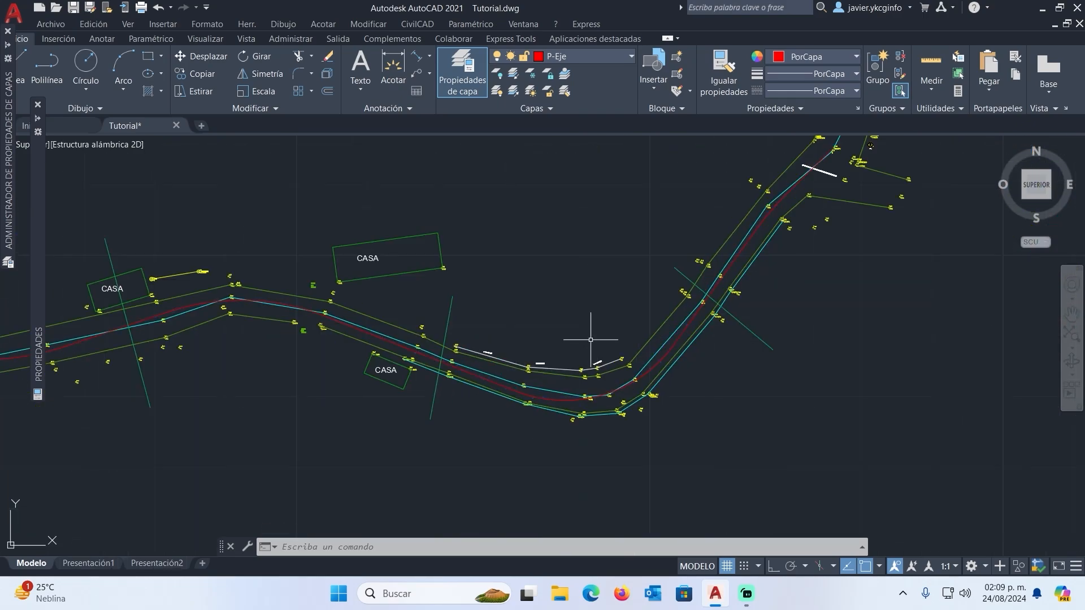
{"action": "type", "text": "pl"}
{"action": "key", "text": "Return"}
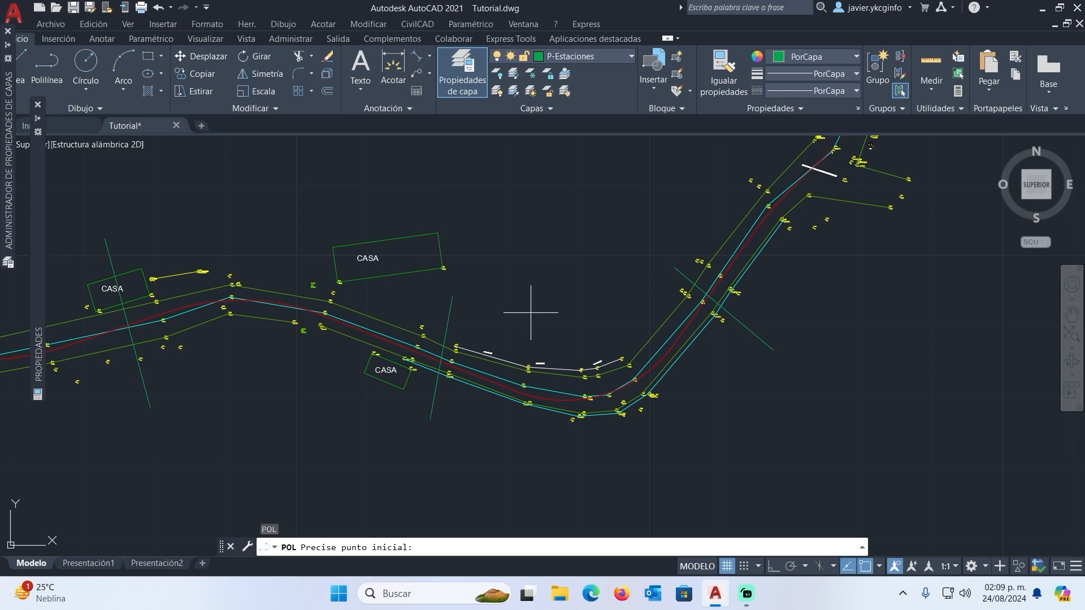
{"action": "left_click", "coordinate": [560, 309]}
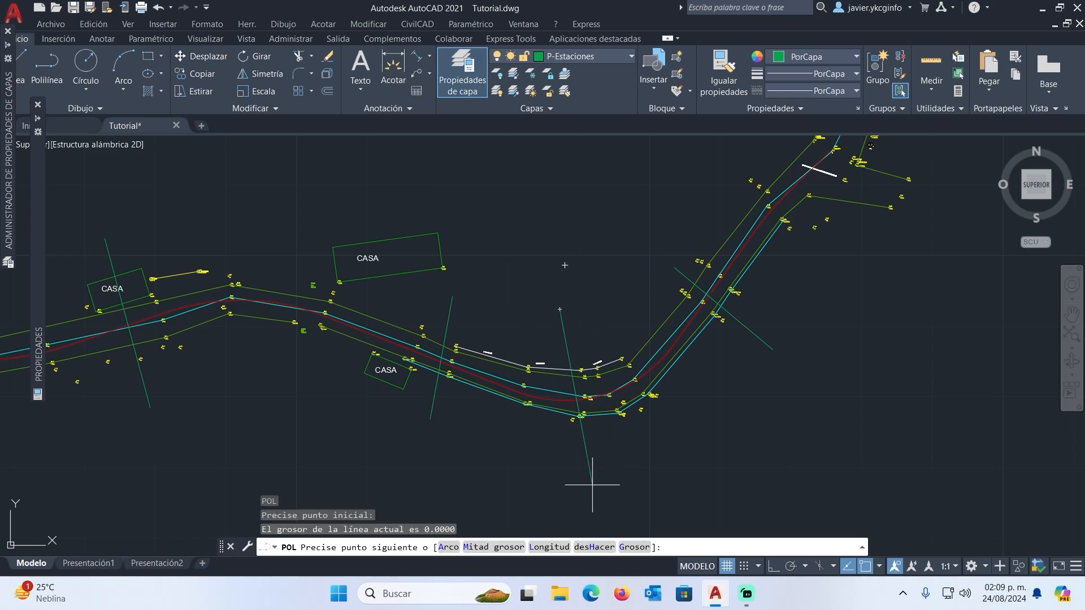
{"action": "scroll", "coordinate": [592, 481], "scroll_direction": "up", "scroll_amount": 3}
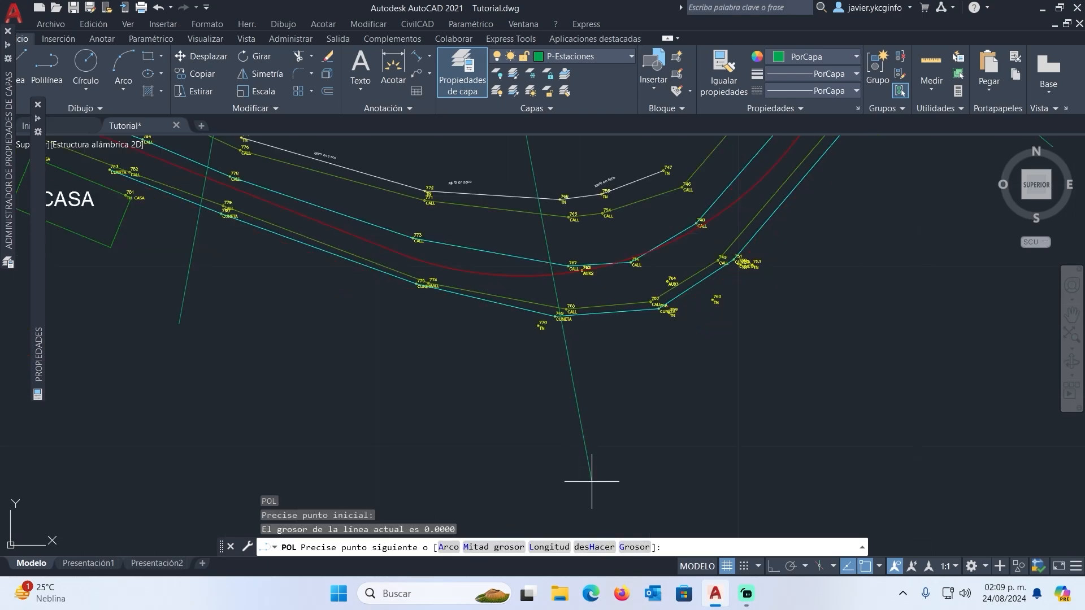
{"action": "scroll", "coordinate": [592, 481], "scroll_direction": "down", "scroll_amount": 3}
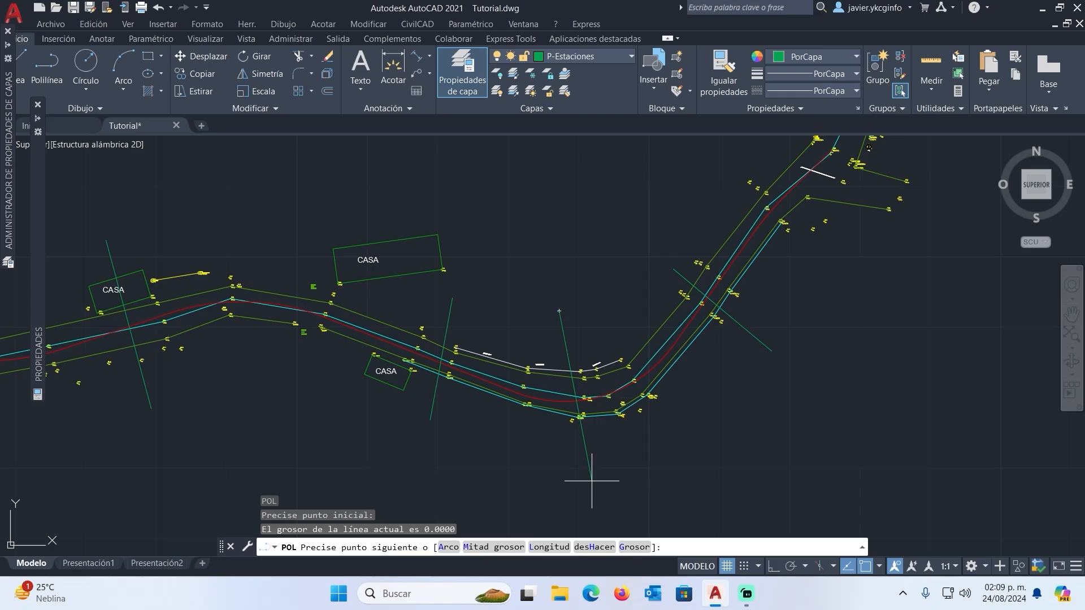
{"action": "key", "text": "Escape"}
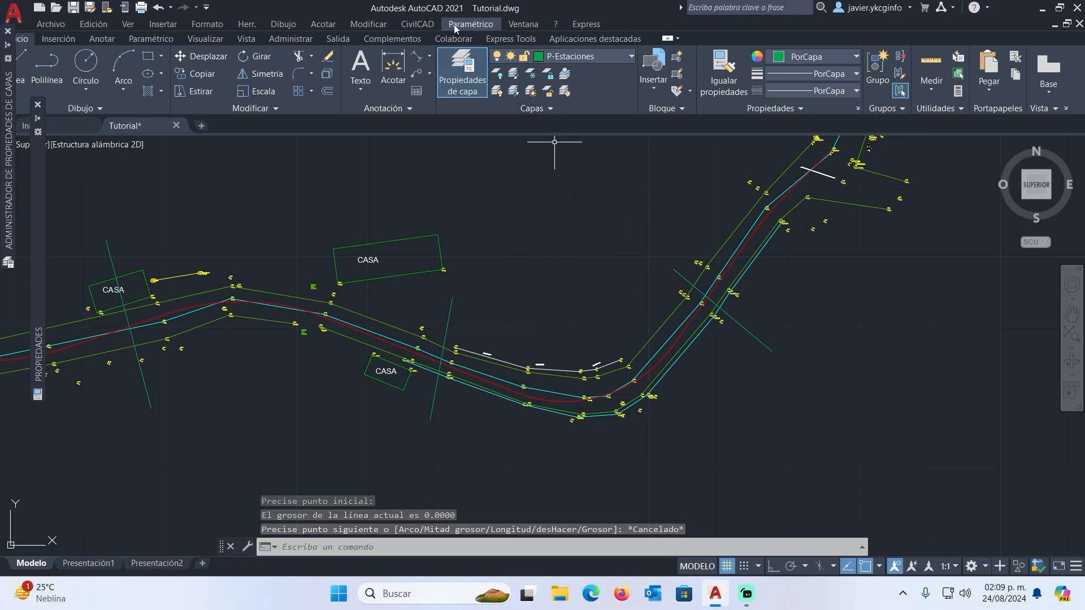
Step: Start CivilCAD's Marcar estaciones on the project axis, with 0+000 as the initial station designation
{"action": "left_click", "coordinate": [413, 24]}
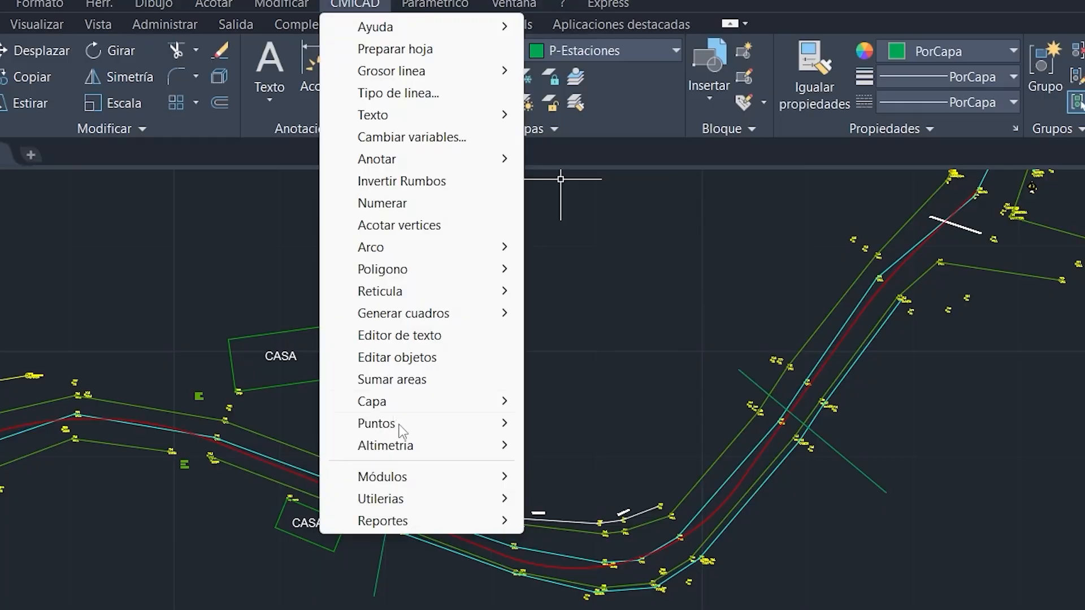
{"action": "mouse_move", "coordinate": [409, 455]}
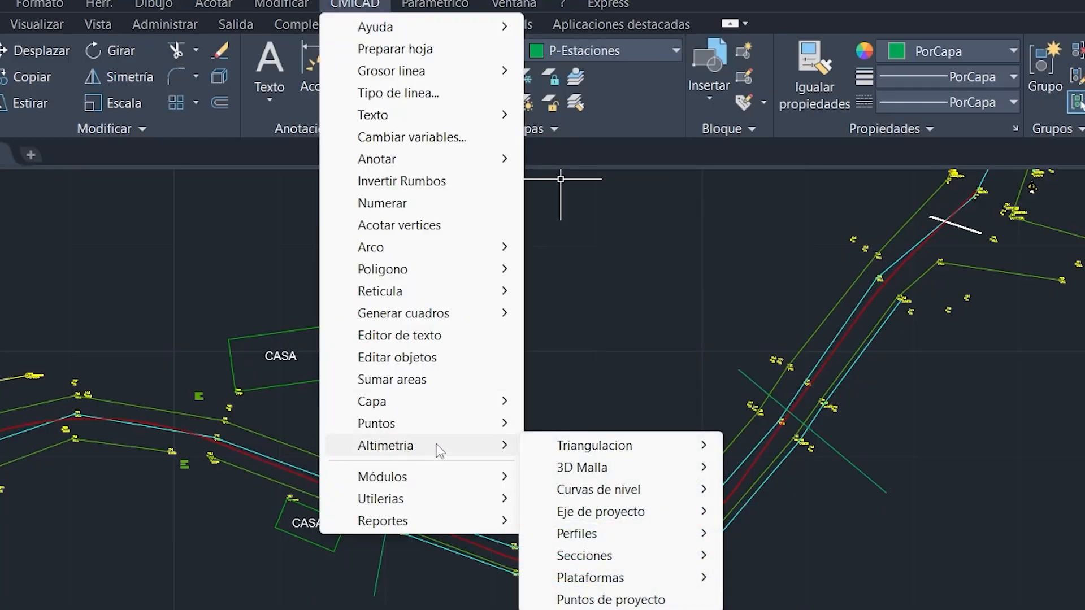
{"action": "mouse_move", "coordinate": [633, 512]}
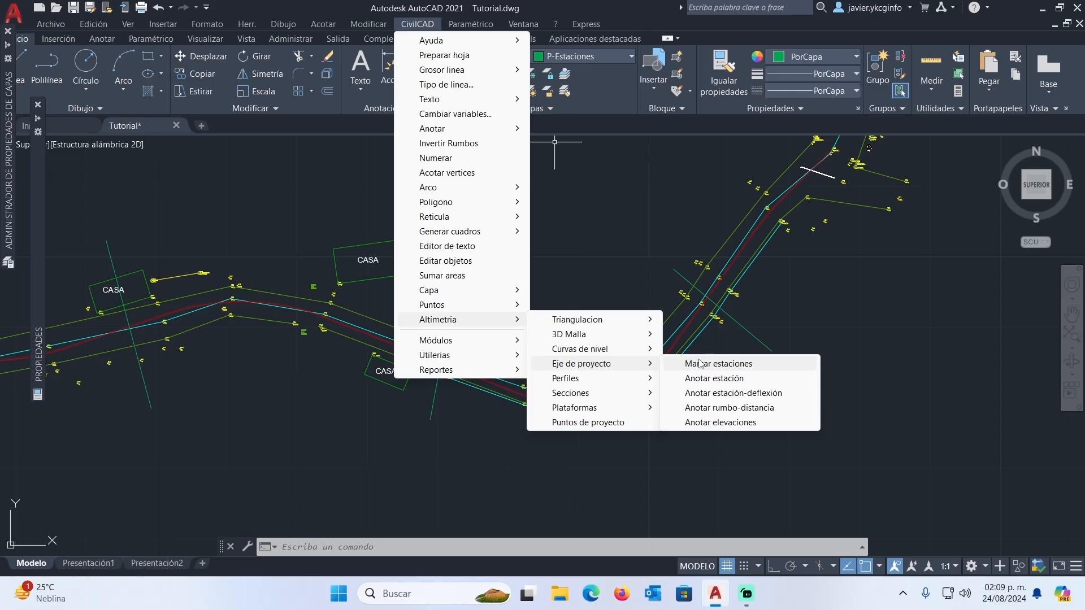
{"action": "left_click", "coordinate": [701, 364]}
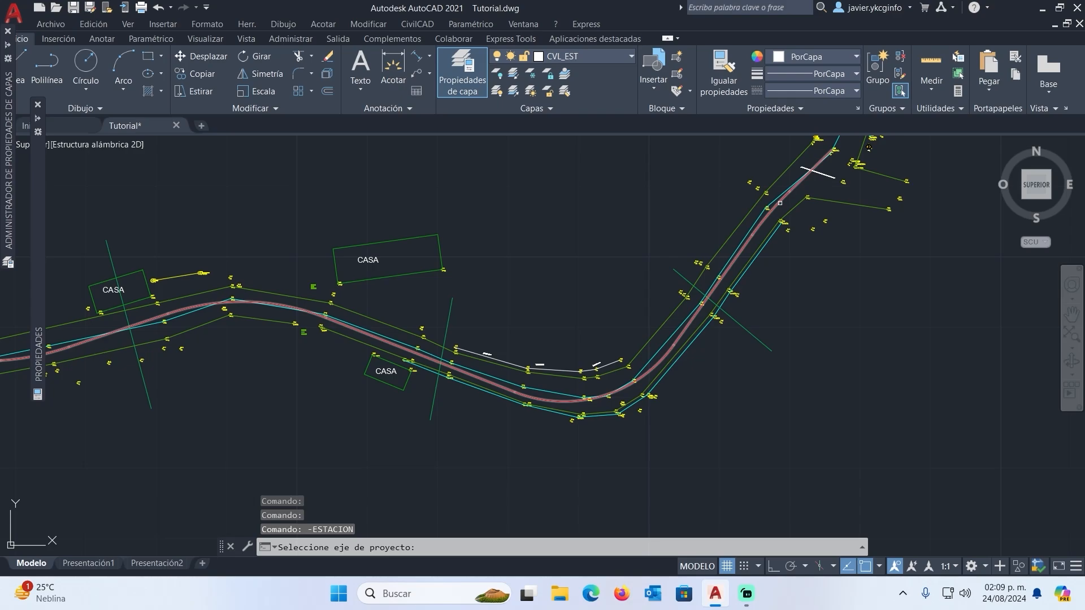
{"action": "left_click", "coordinate": [779, 204]}
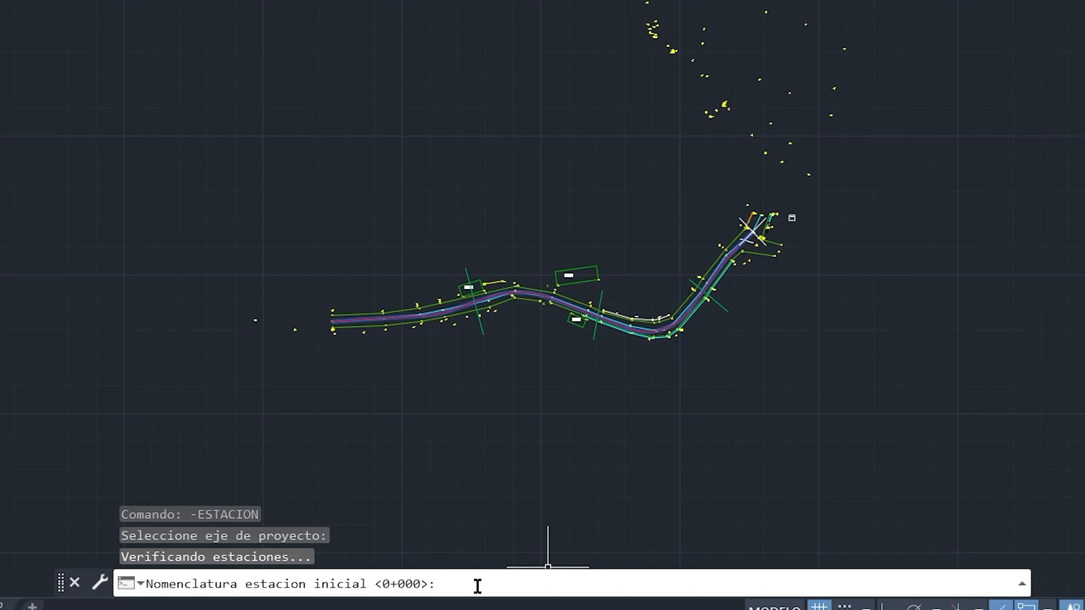
{"action": "key", "text": "Return"}
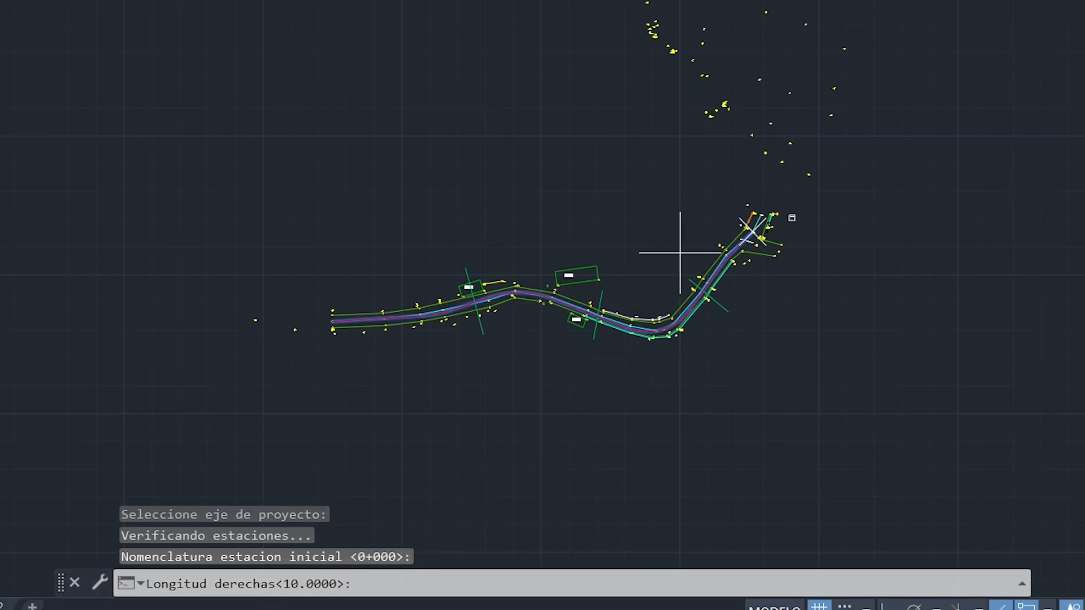
Step: Set both the right and left lengths of the station marks to 10
{"action": "scroll", "coordinate": [741, 226], "scroll_direction": "up", "scroll_amount": 5}
{"action": "scroll", "coordinate": [741, 226], "scroll_direction": "up", "scroll_amount": 4}
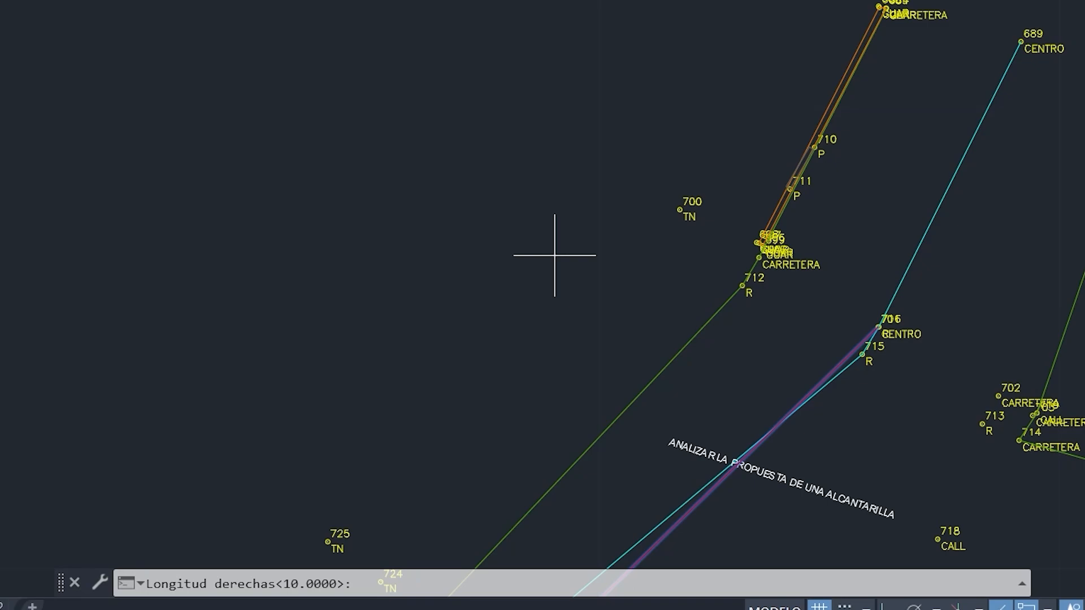
{"action": "scroll", "coordinate": [555, 256], "scroll_direction": "down", "scroll_amount": 4}
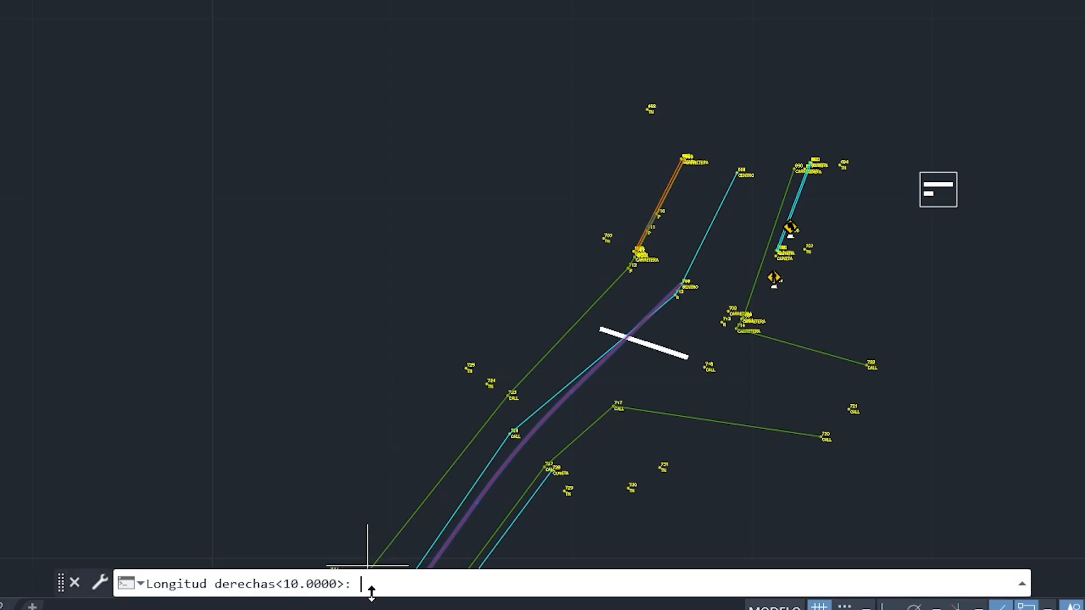
{"action": "key", "text": "Return"}
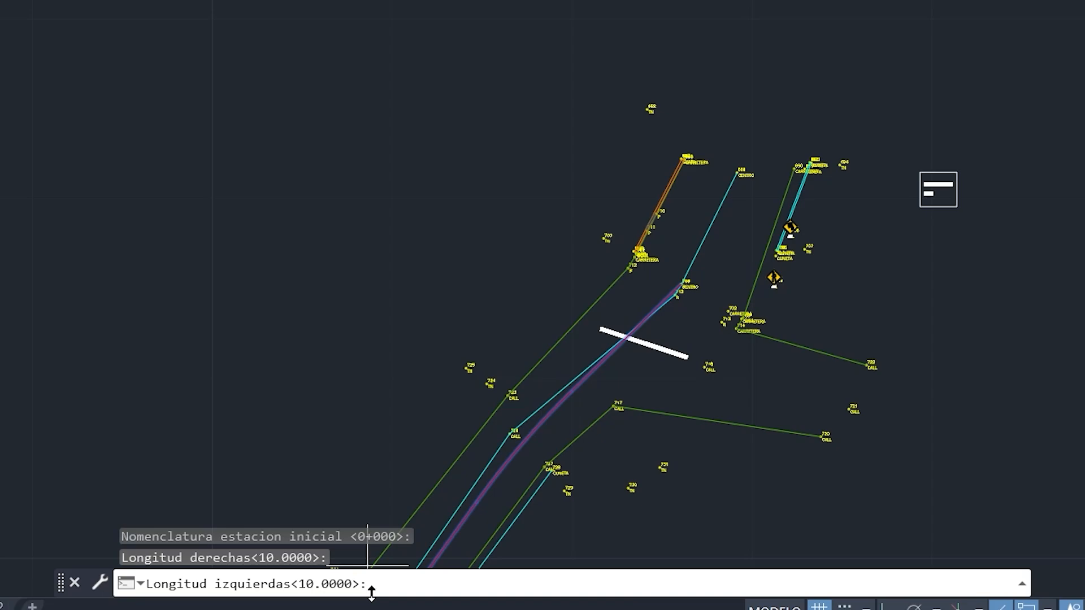
{"action": "key", "text": "Return"}
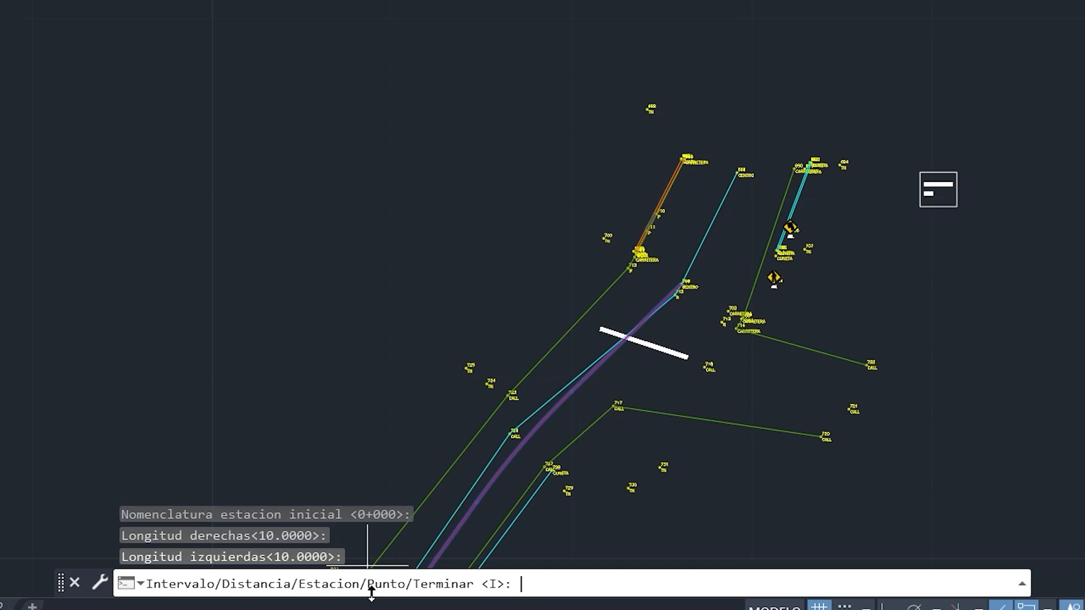
Step: Mark stations by interval every 20 along the project axis, defined by stations from 0+000.00 to 0+170.95
{"action": "key", "text": "Return"}
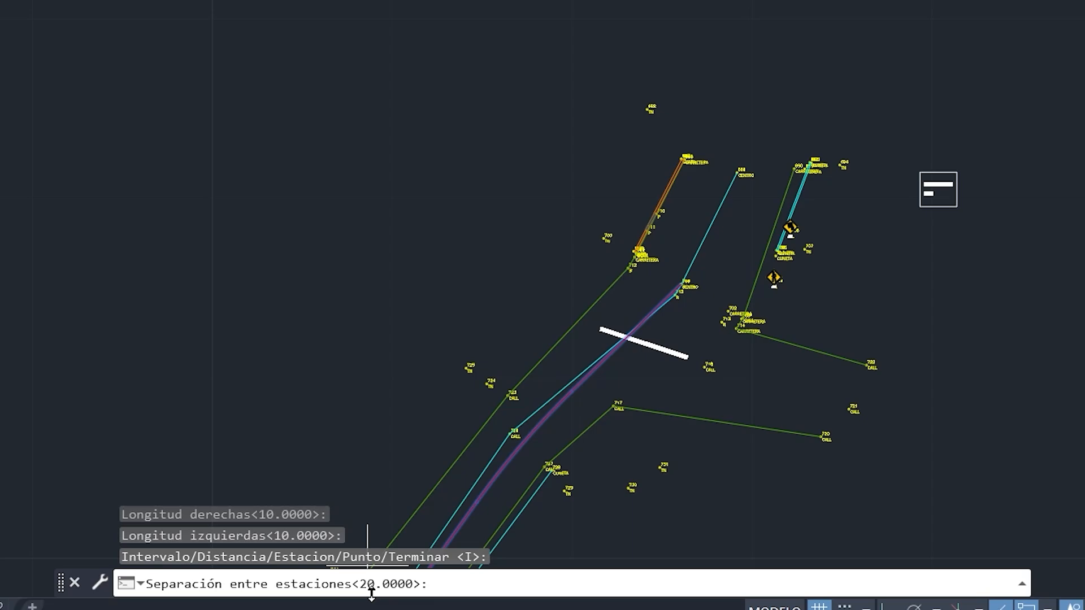
{"action": "key", "text": "Return"}
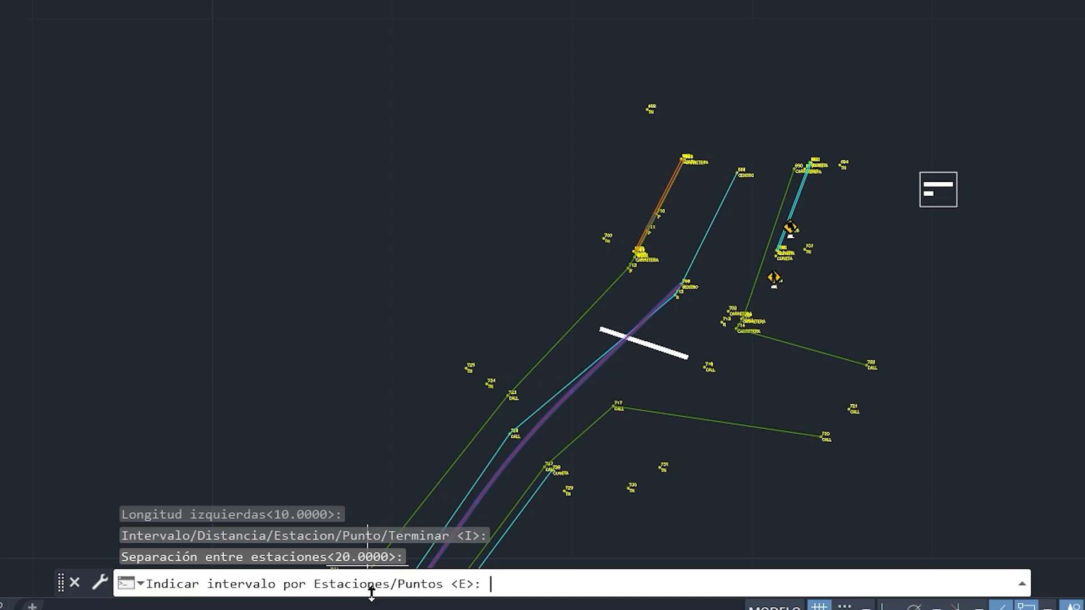
{"action": "key", "text": "Return"}
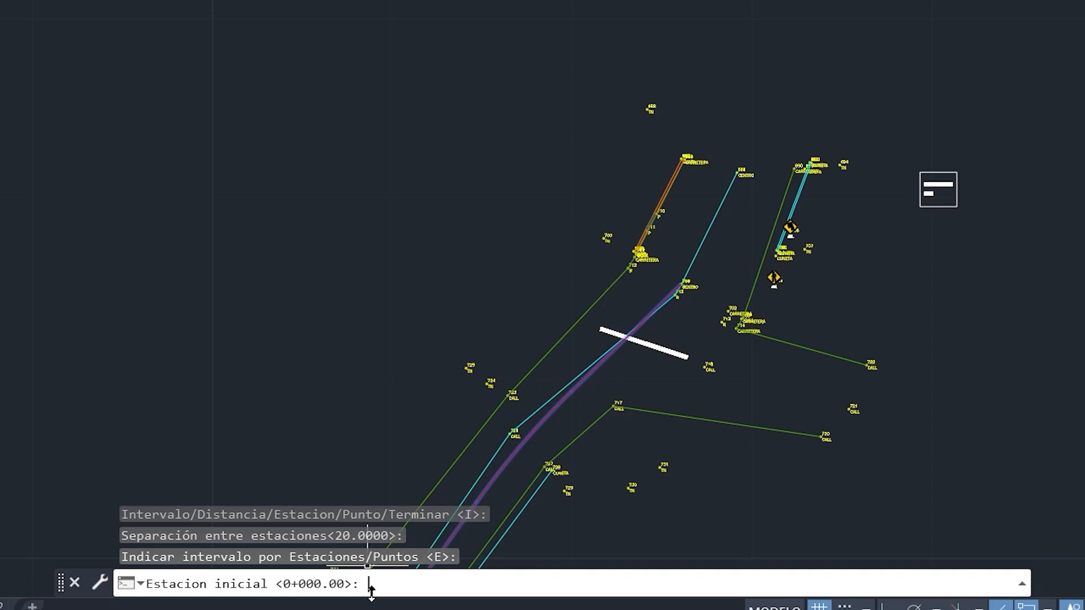
{"action": "key", "text": "Return"}
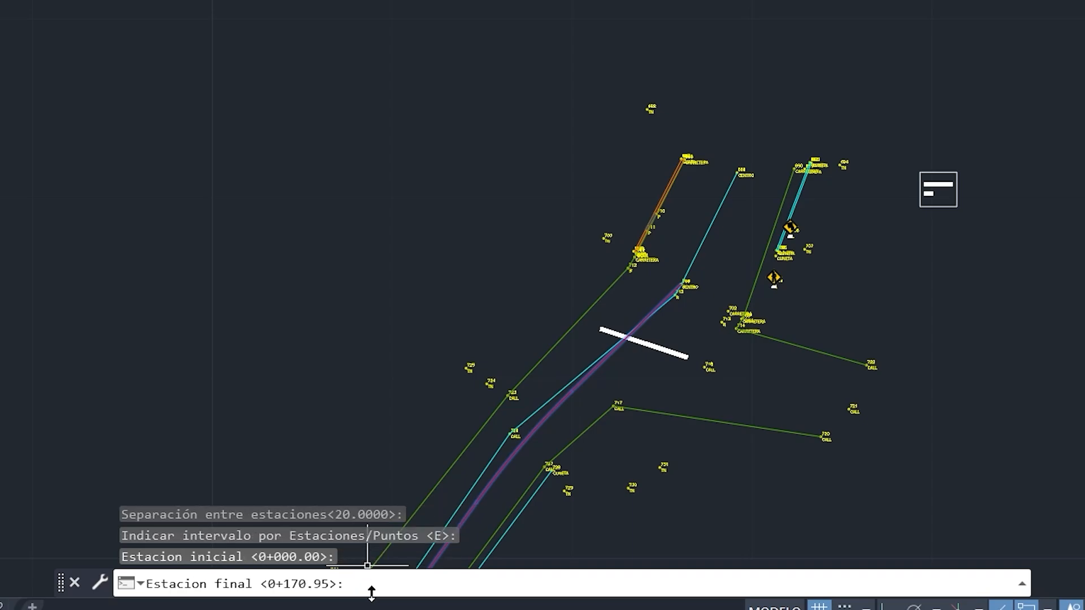
{"action": "key", "text": "Return"}
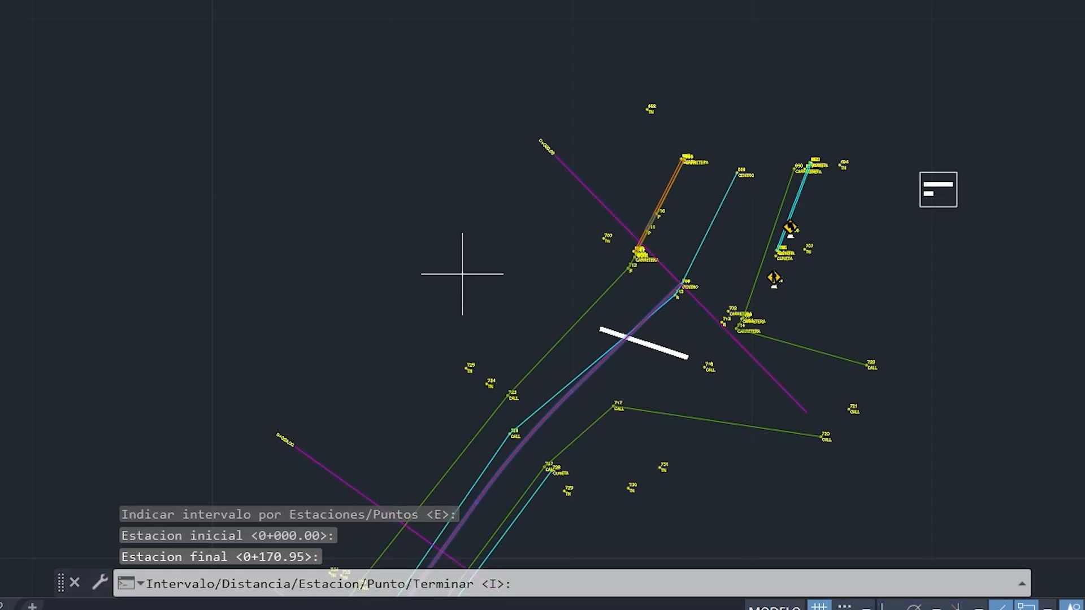
Step: Examine the station marks along the whole project axis and compare them with the three crossing polylines
{"action": "scroll", "coordinate": [588, 288], "scroll_direction": "down", "scroll_amount": 5}
{"action": "scroll", "coordinate": [435, 336], "scroll_direction": "up", "scroll_amount": 4}
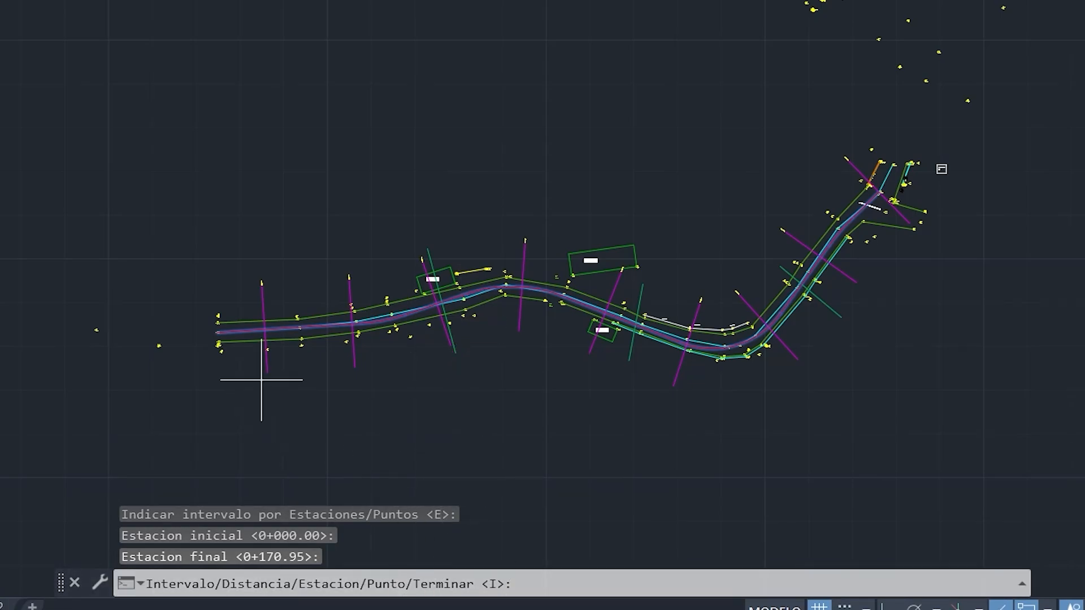
{"action": "scroll", "coordinate": [444, 280], "scroll_direction": "up", "scroll_amount": 8}
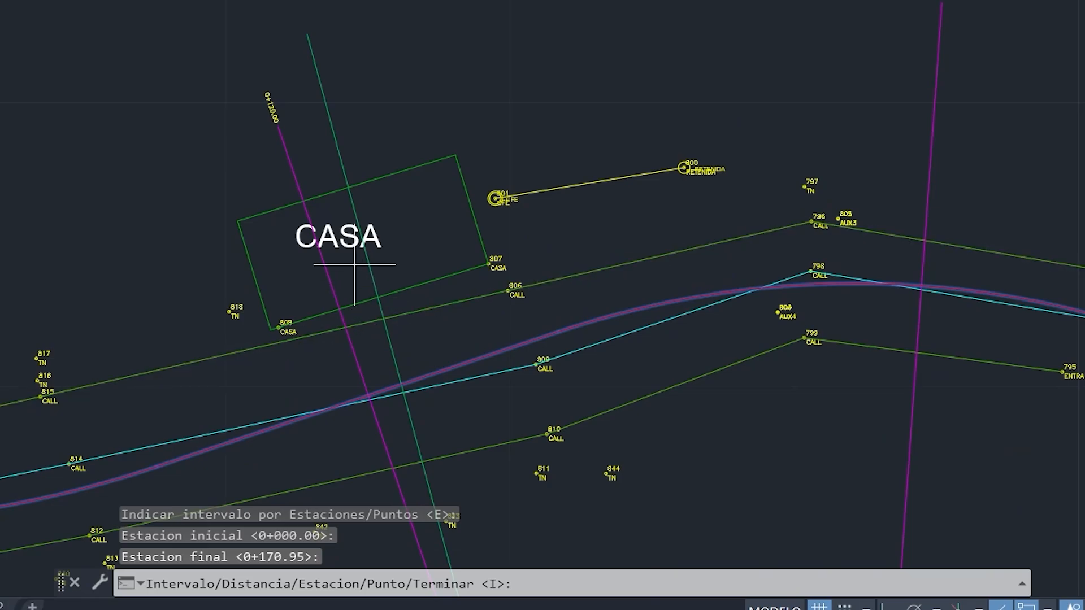
{"action": "scroll", "coordinate": [354, 267], "scroll_direction": "down", "scroll_amount": 2}
{"action": "scroll", "coordinate": [320, 185], "scroll_direction": "up", "scroll_amount": 4}
{"action": "scroll", "coordinate": [340, 301], "scroll_direction": "down", "scroll_amount": 4}
{"action": "scroll", "coordinate": [527, 400], "scroll_direction": "down", "scroll_amount": 2}
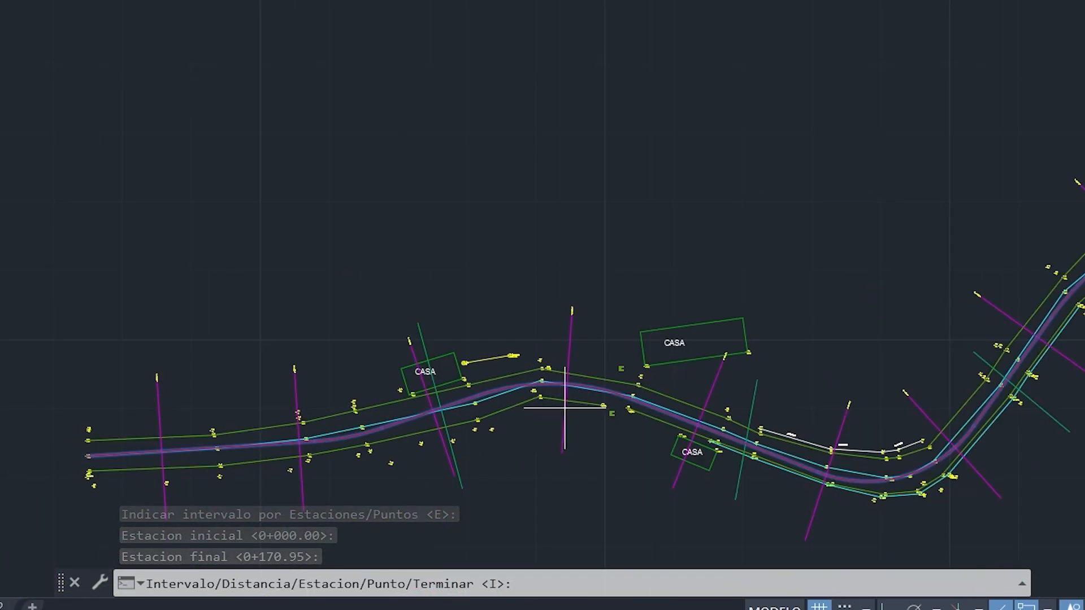
{"action": "scroll", "coordinate": [735, 435], "scroll_direction": "up", "scroll_amount": 6}
{"action": "scroll", "coordinate": [635, 403], "scroll_direction": "down", "scroll_amount": 5}
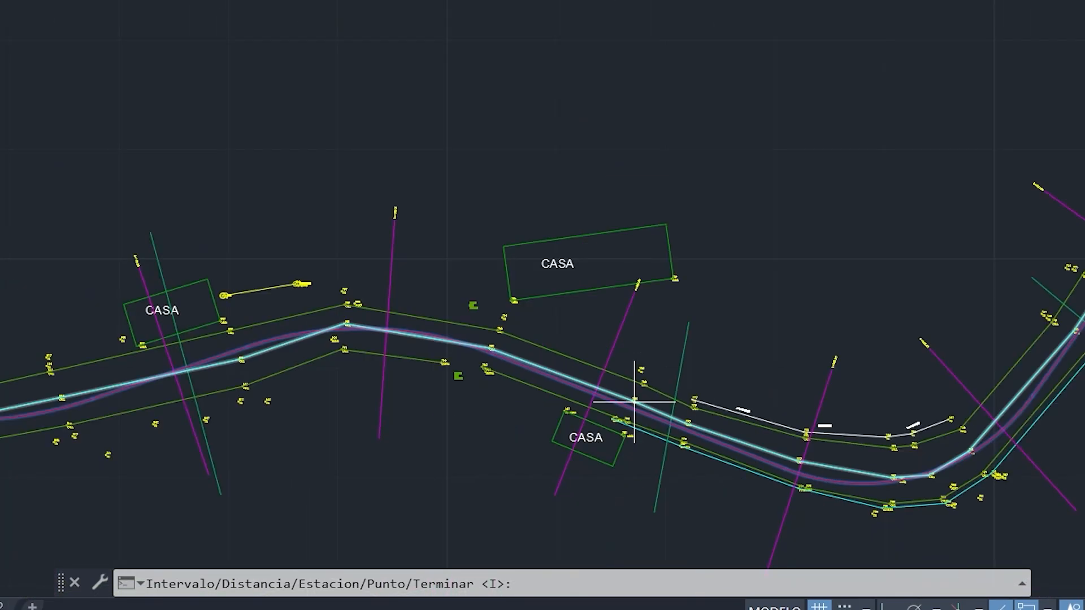
Step: Mark a station with the Punto option at point 833, the end of the project axis
{"action": "scroll", "coordinate": [443, 401], "scroll_direction": "down", "scroll_amount": 3}
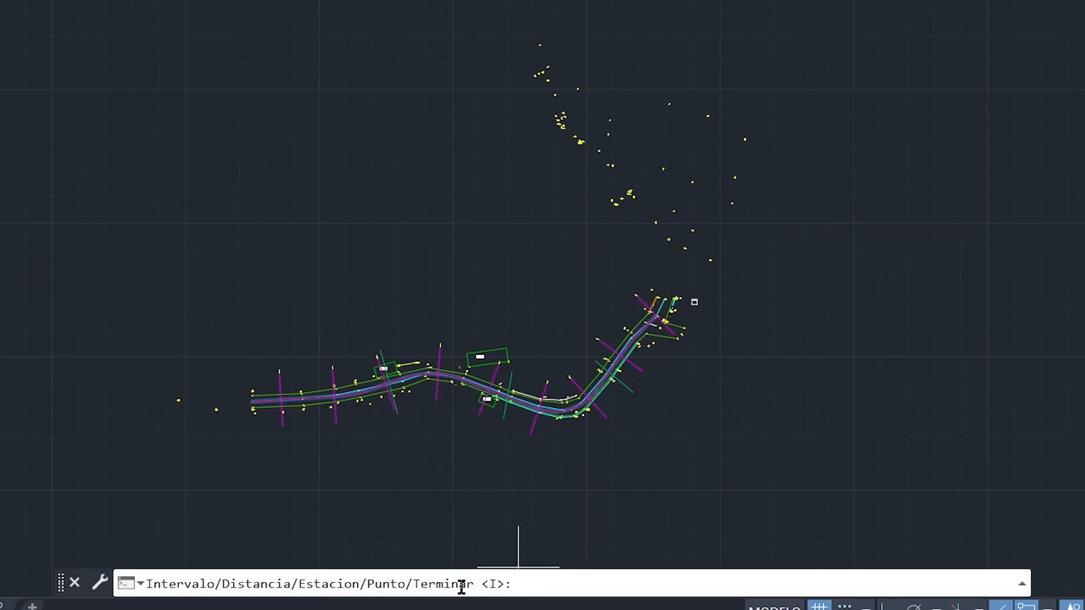
{"action": "key", "text": "Return"}
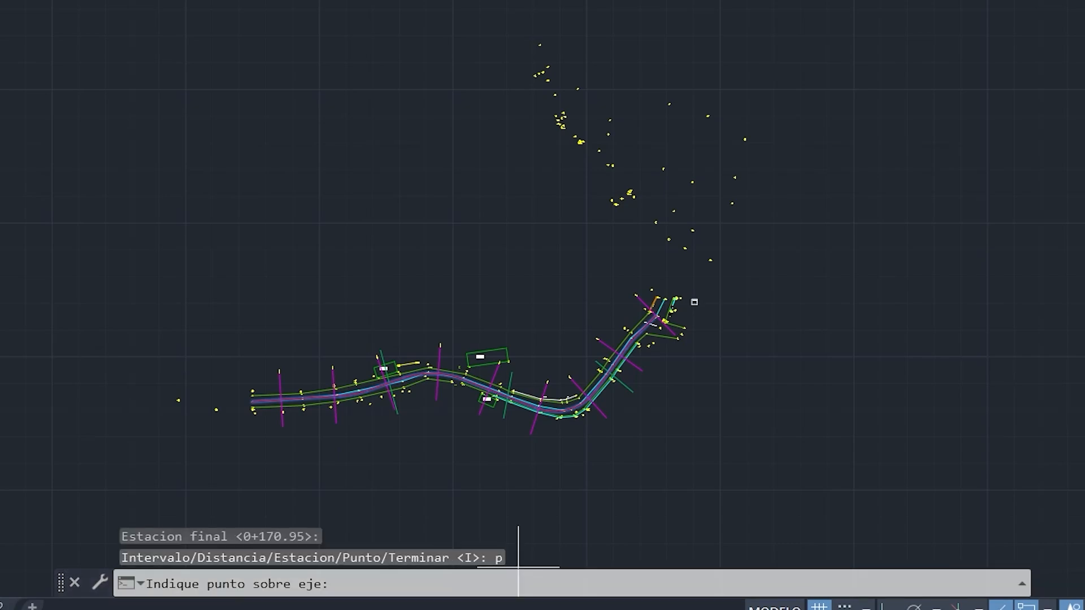
{"action": "scroll", "coordinate": [254, 404], "scroll_direction": "up", "scroll_amount": 8}
{"action": "scroll", "coordinate": [275, 335], "scroll_direction": "up", "scroll_amount": 5}
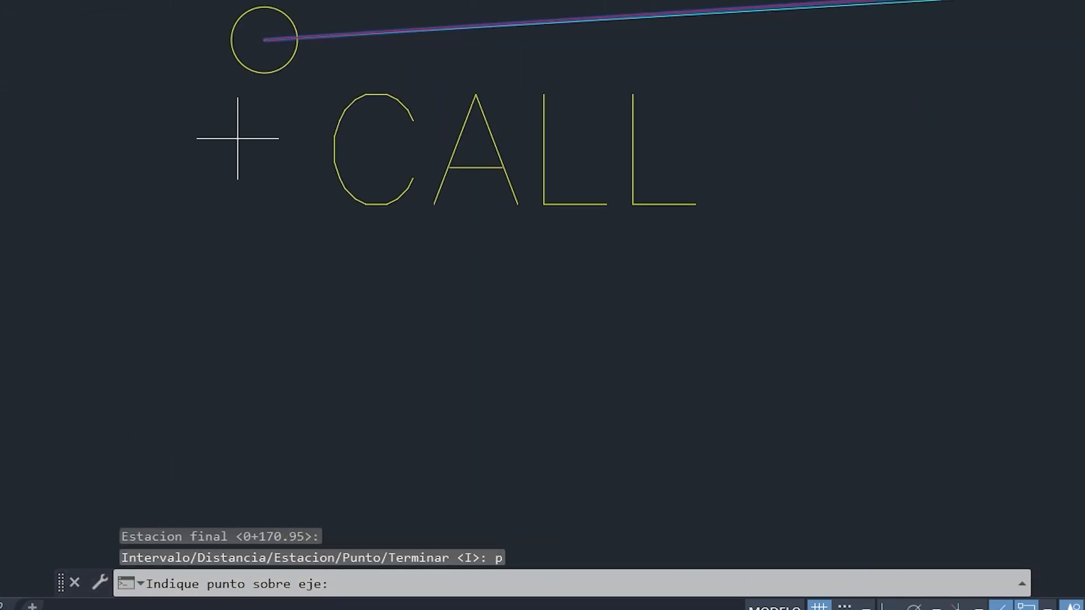
{"action": "left_click", "coordinate": [265, 40]}
{"action": "scroll", "coordinate": [312, 314], "scroll_direction": "down", "scroll_amount": 6}
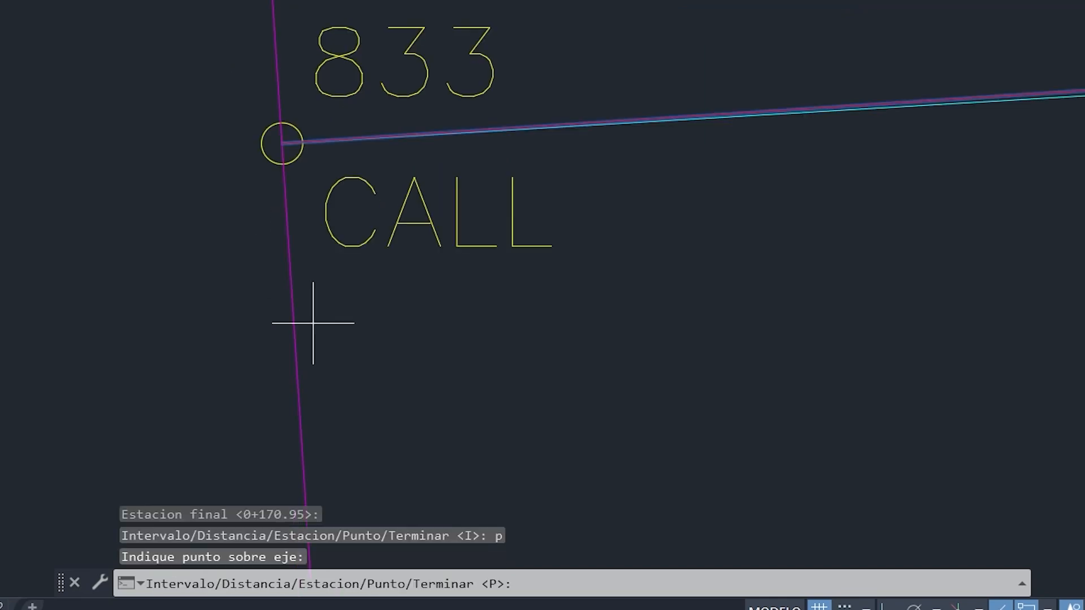
Step: Examine the station mark and label at the end of the axis and compare them with the neighbouring 0+160.00 mark
{"action": "scroll", "coordinate": [310, 260], "scroll_direction": "down", "scroll_amount": 5}
{"action": "scroll", "coordinate": [315, 301], "scroll_direction": "up", "scroll_amount": 8}
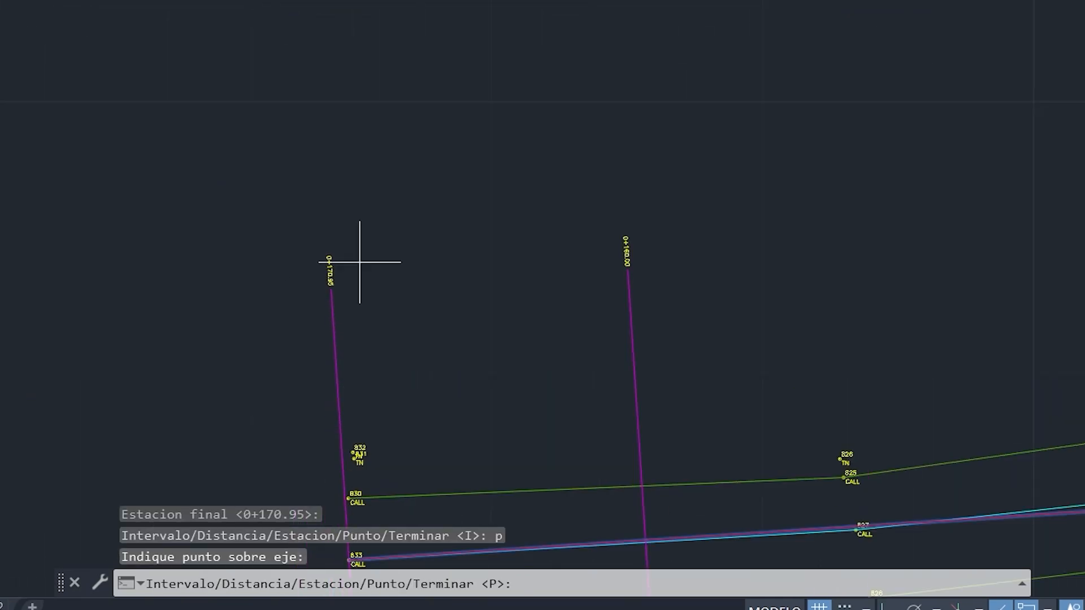
{"action": "scroll", "coordinate": [286, 339], "scroll_direction": "down", "scroll_amount": 4}
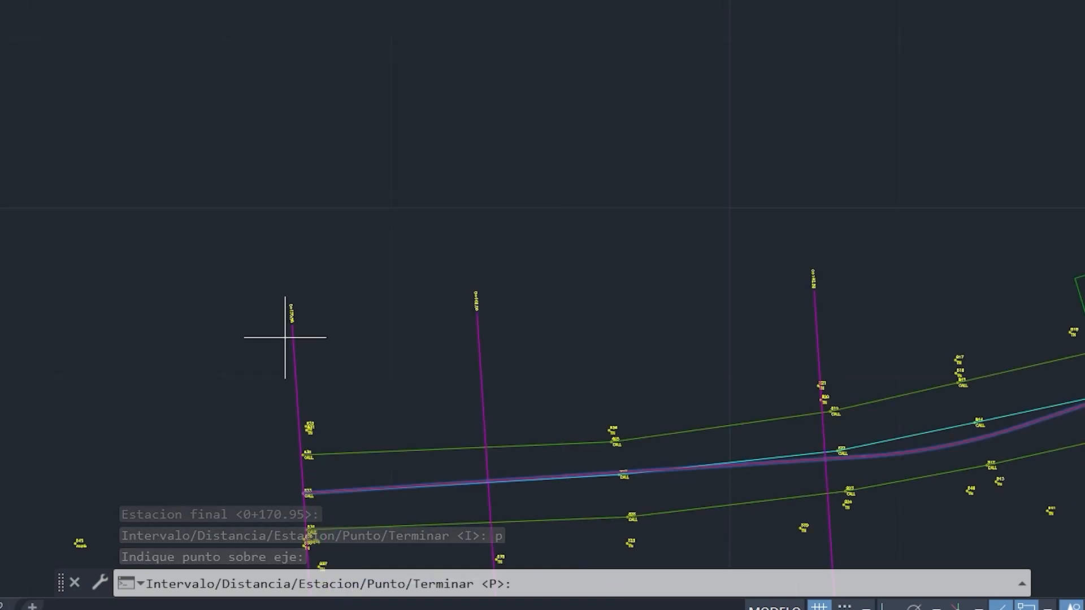
{"action": "scroll", "coordinate": [388, 271], "scroll_direction": "up", "scroll_amount": 5}
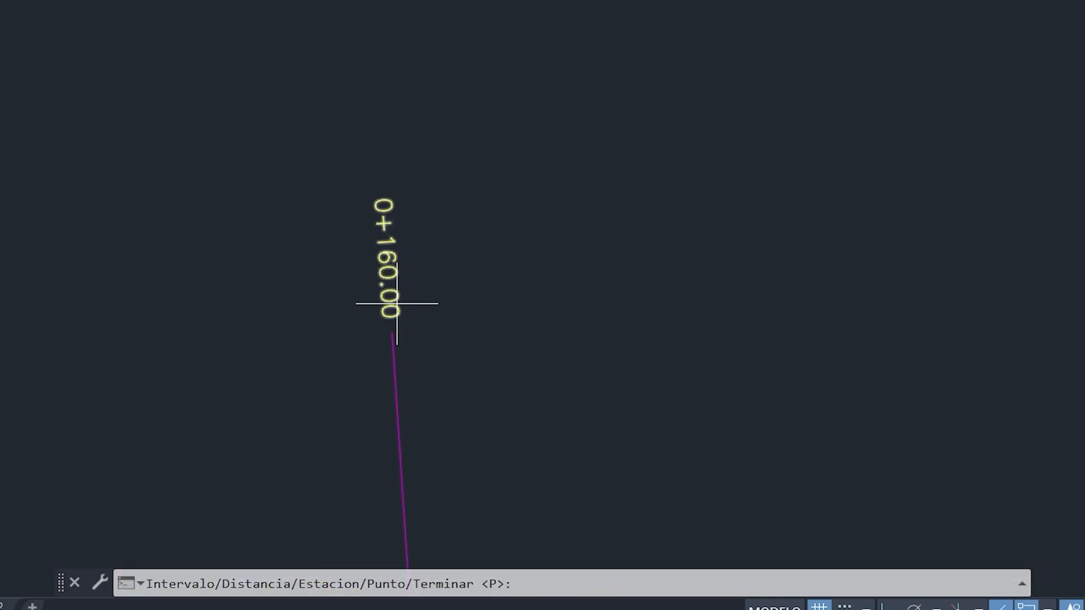
{"action": "scroll", "coordinate": [391, 268], "scroll_direction": "down", "scroll_amount": 3}
{"action": "scroll", "coordinate": [390, 263], "scroll_direction": "down", "scroll_amount": 4}
{"action": "scroll", "coordinate": [394, 273], "scroll_direction": "up", "scroll_amount": 6}
{"action": "scroll", "coordinate": [350, 237], "scroll_direction": "down", "scroll_amount": 3}
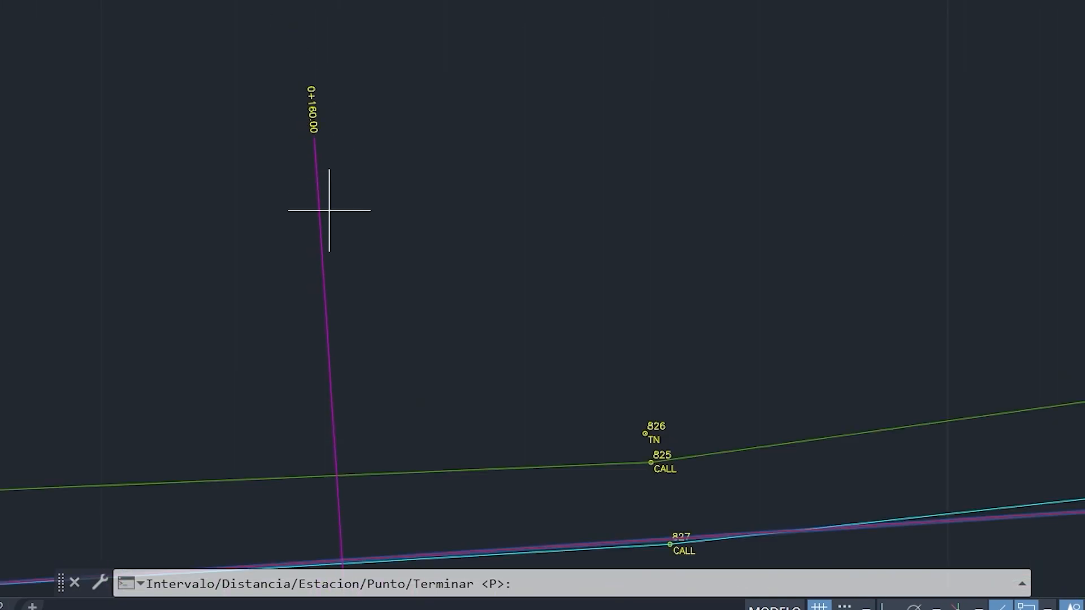
{"action": "scroll", "coordinate": [312, 142], "scroll_direction": "down", "scroll_amount": 6}
{"action": "scroll", "coordinate": [329, 235], "scroll_direction": "up", "scroll_amount": 5}
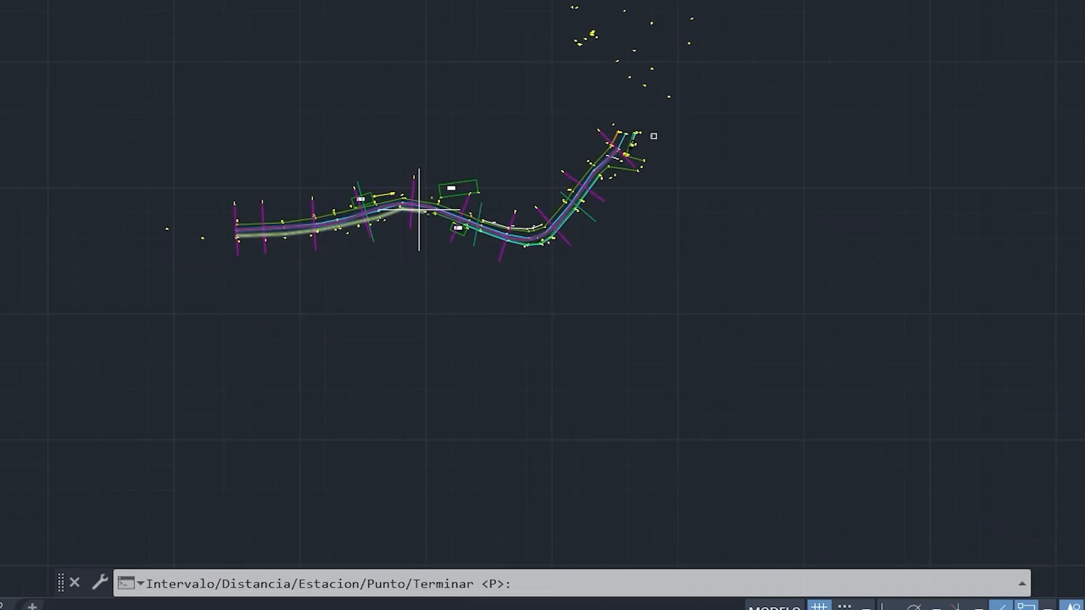
Step: Examine the station labels 0+120.00 and 0+100.00 around the first polyline crossing the axis beside the house
{"action": "scroll", "coordinate": [44, 252], "scroll_direction": "up", "scroll_amount": 8}
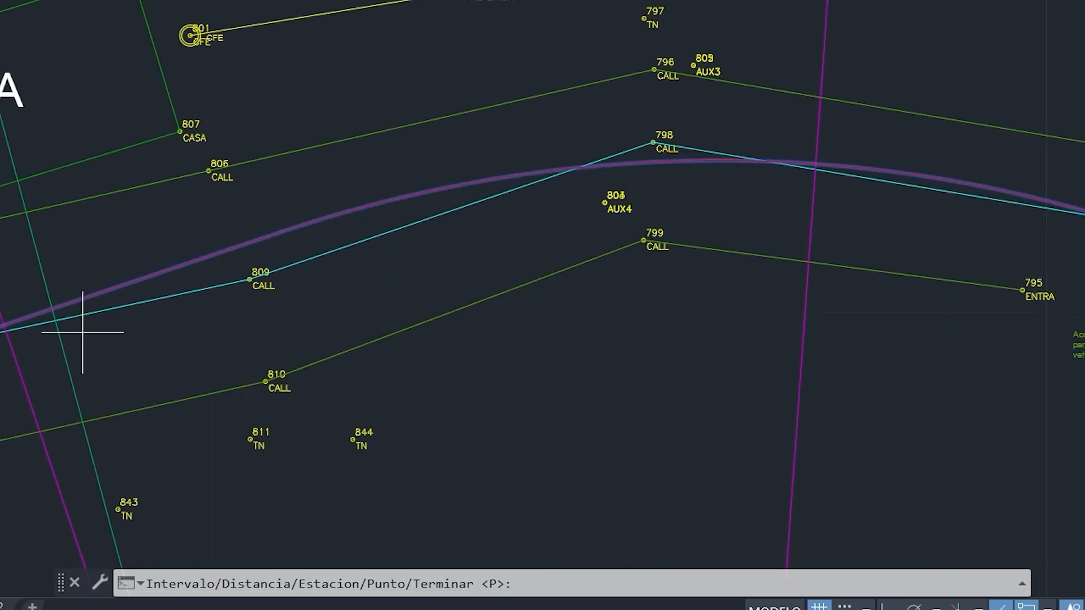
{"action": "scroll", "coordinate": [51, 316], "scroll_direction": "down", "scroll_amount": 6}
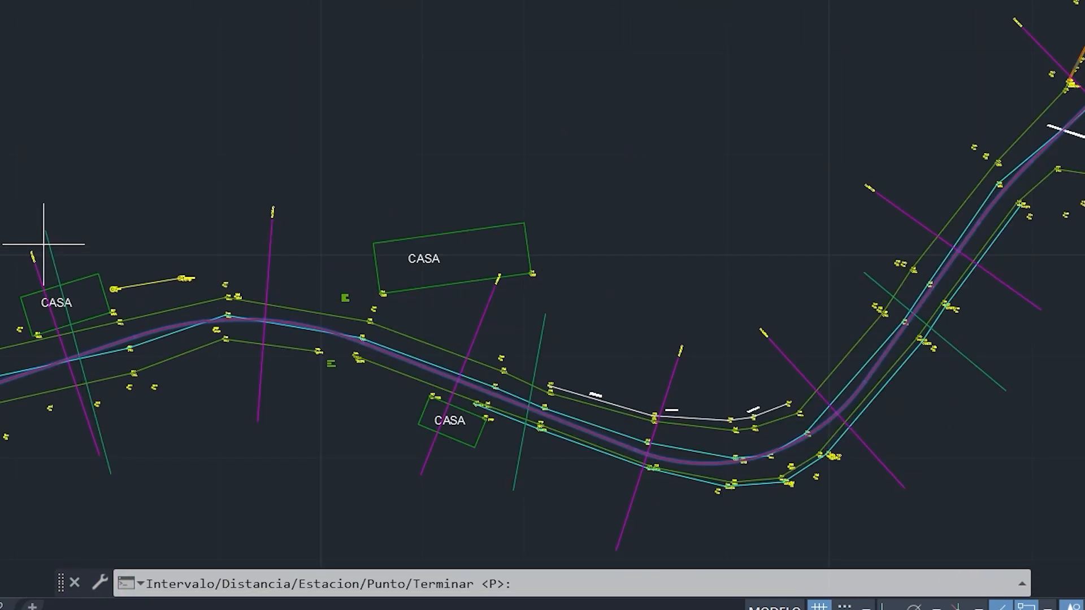
{"action": "scroll", "coordinate": [34, 255], "scroll_direction": "up", "scroll_amount": 3}
{"action": "scroll", "coordinate": [23, 265], "scroll_direction": "up", "scroll_amount": 3}
{"action": "scroll", "coordinate": [48, 327], "scroll_direction": "down", "scroll_amount": 7}
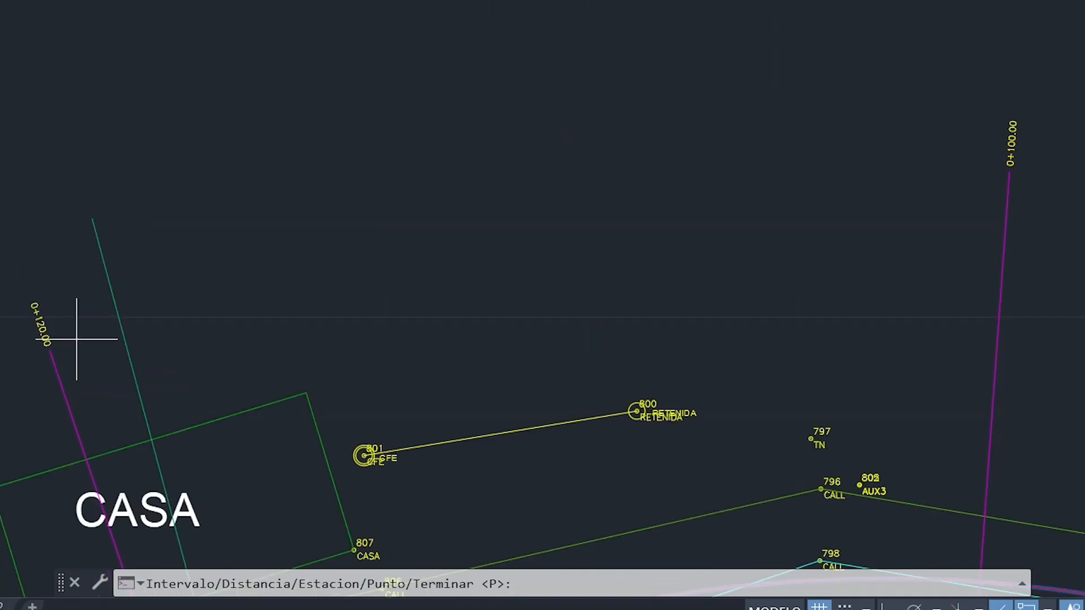
{"action": "scroll", "coordinate": [133, 328], "scroll_direction": "down", "scroll_amount": 2}
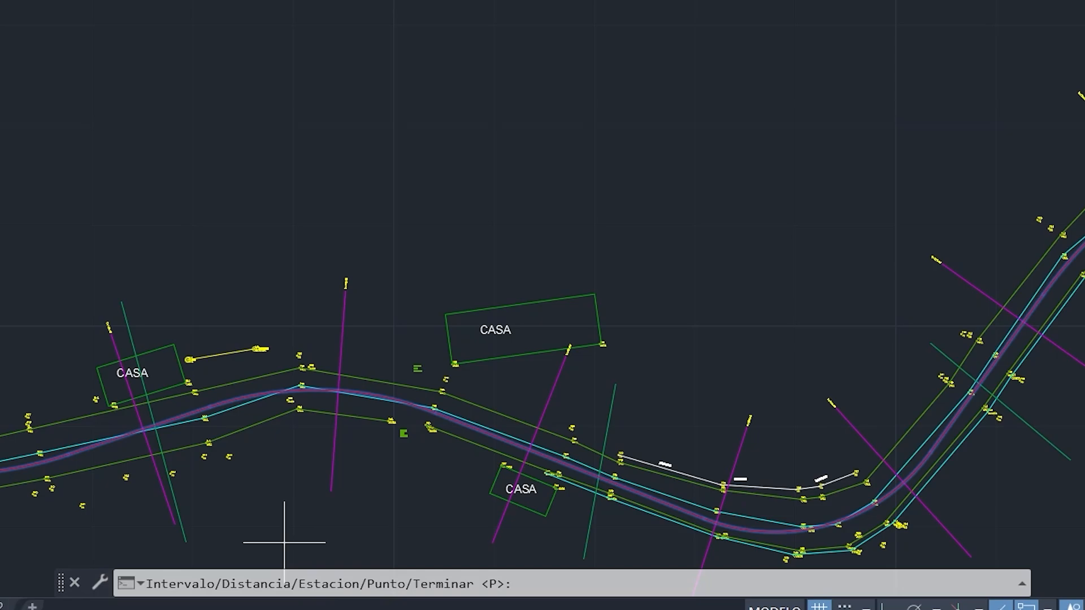
{"action": "scroll", "coordinate": [154, 435], "scroll_direction": "up", "scroll_amount": 5}
{"action": "scroll", "coordinate": [168, 449], "scroll_direction": "down", "scroll_amount": 8}
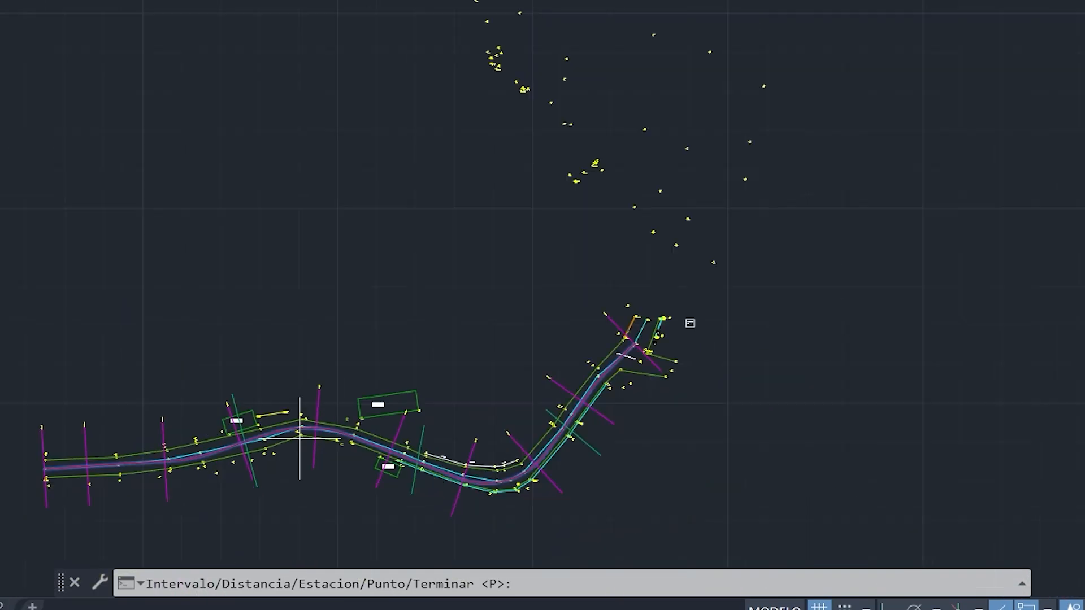
Step: Compare the end station 0+170.95 with where the polyline through the house crosses the project axis near 0+120.00
{"action": "scroll", "coordinate": [259, 448], "scroll_direction": "up", "scroll_amount": 7}
{"action": "scroll", "coordinate": [404, 348], "scroll_direction": "up", "scroll_amount": 6}
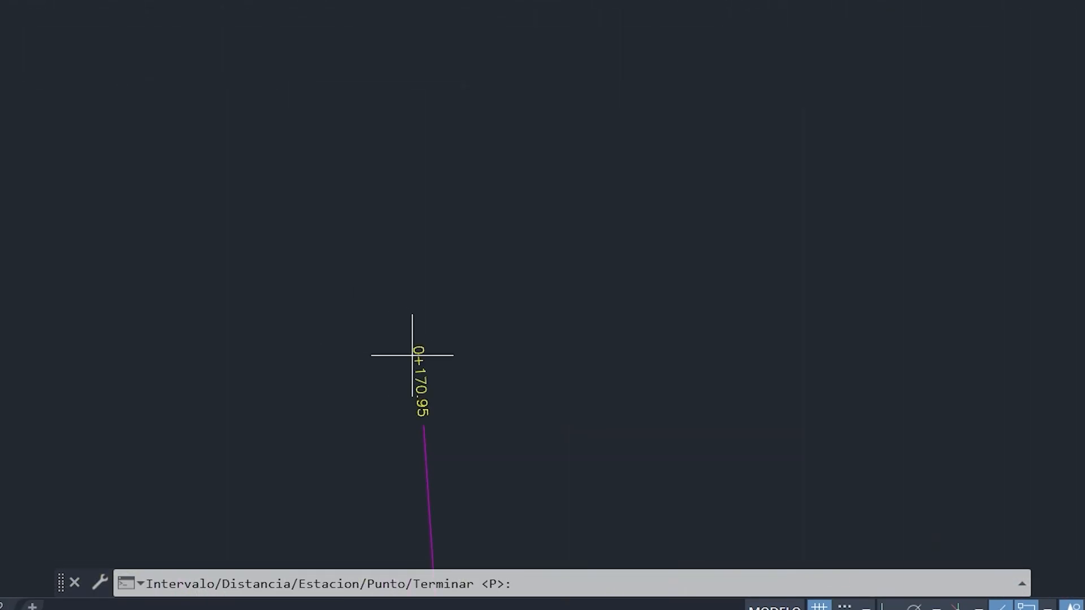
{"action": "scroll", "coordinate": [405, 334], "scroll_direction": "down", "scroll_amount": 1}
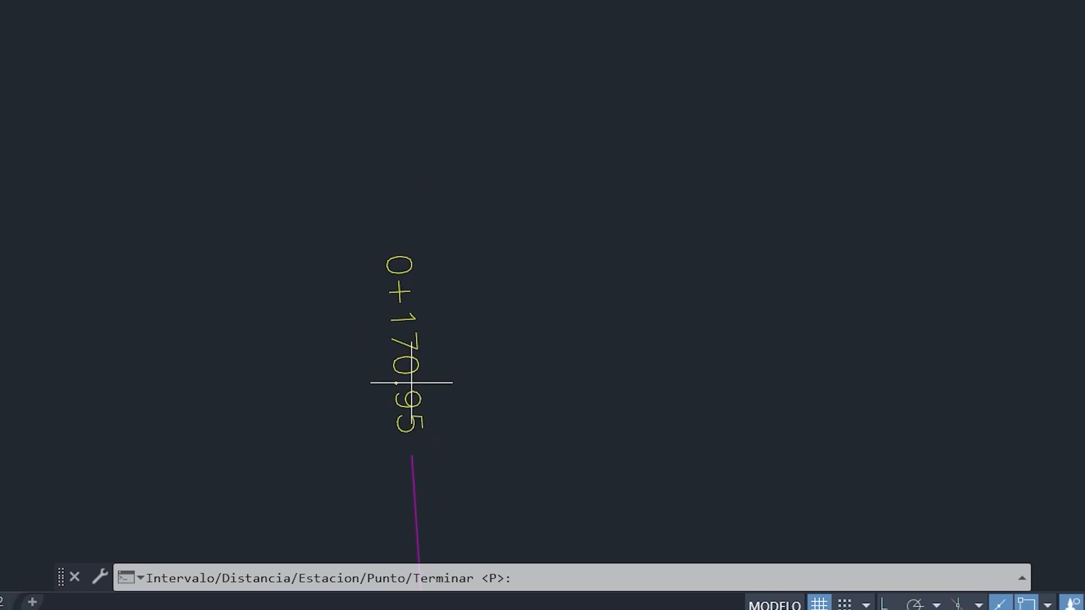
{"action": "scroll", "coordinate": [221, 375], "scroll_direction": "down", "scroll_amount": 5}
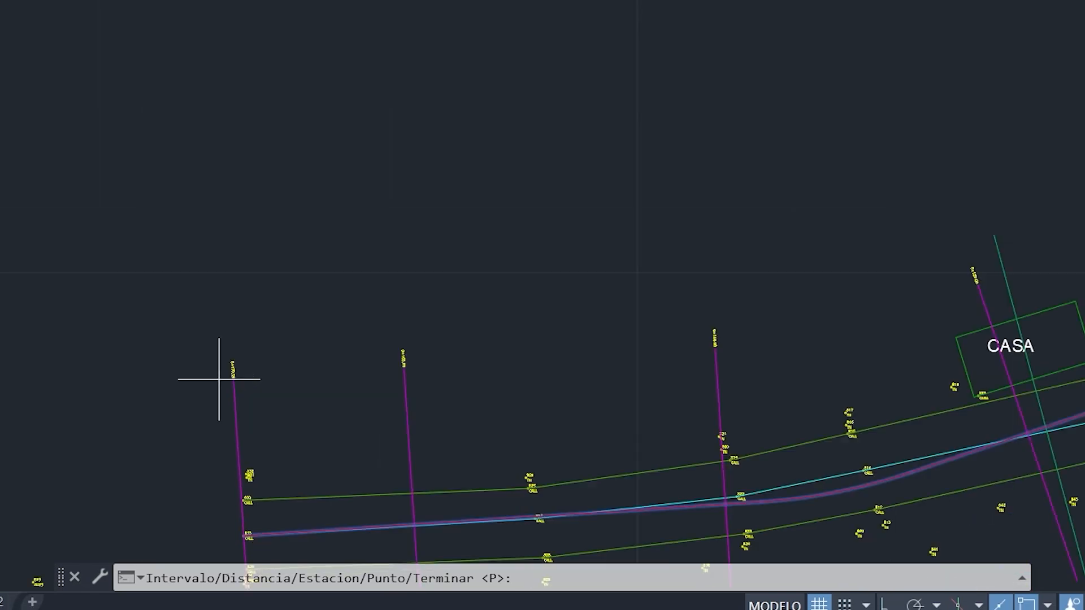
{"action": "scroll", "coordinate": [421, 376], "scroll_direction": "down", "scroll_amount": 3}
{"action": "scroll", "coordinate": [656, 363], "scroll_direction": "up", "scroll_amount": 5}
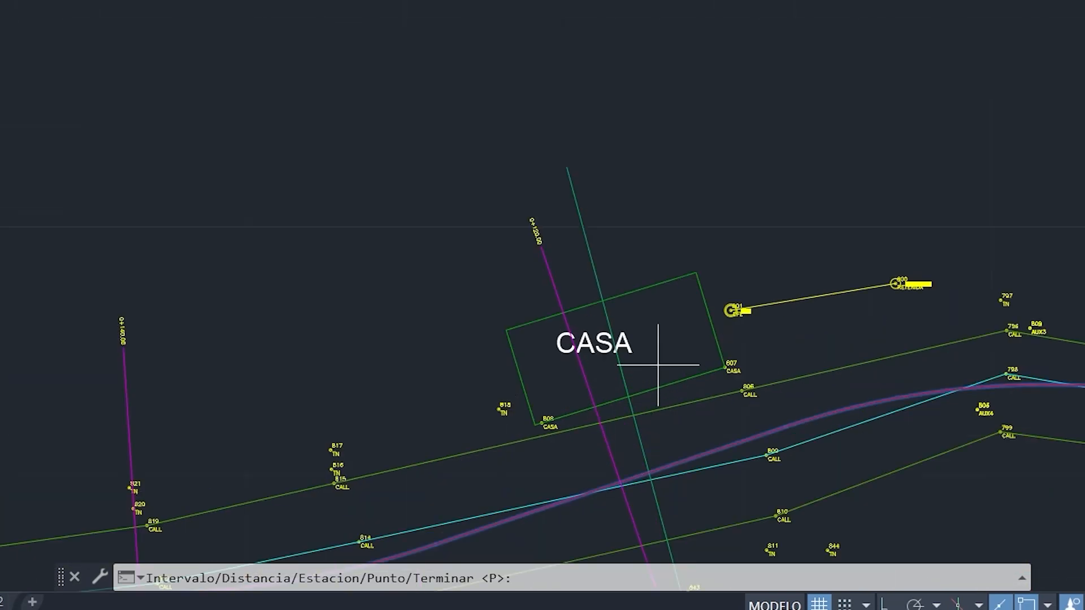
{"action": "scroll", "coordinate": [572, 235], "scroll_direction": "up", "scroll_amount": 3}
{"action": "scroll", "coordinate": [588, 213], "scroll_direction": "down", "scroll_amount": 6}
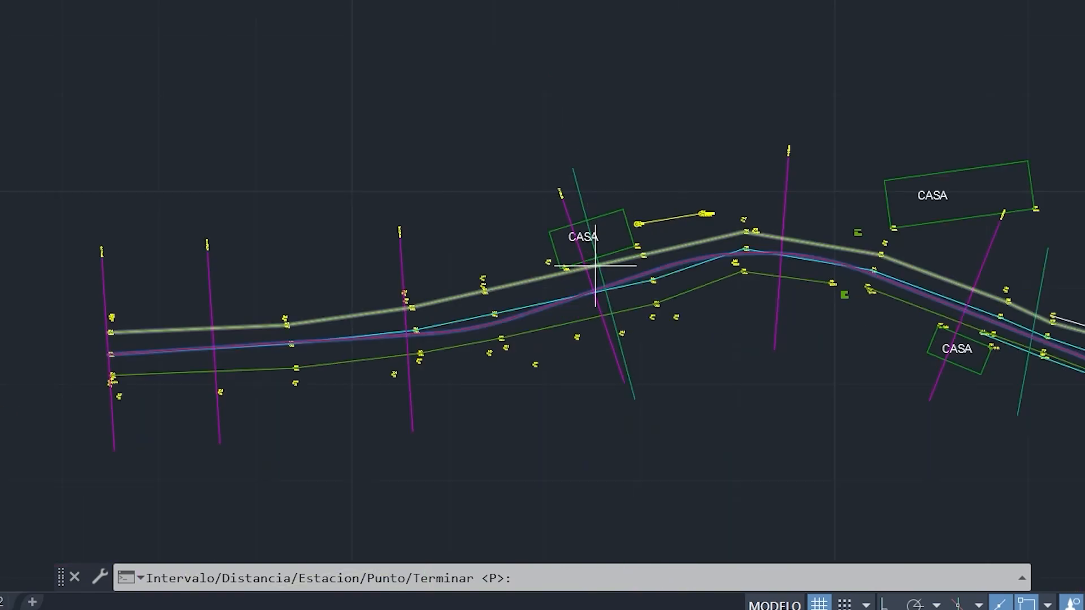
{"action": "scroll", "coordinate": [594, 294], "scroll_direction": "up", "scroll_amount": 5}
{"action": "scroll", "coordinate": [621, 328], "scroll_direction": "down", "scroll_amount": 5}
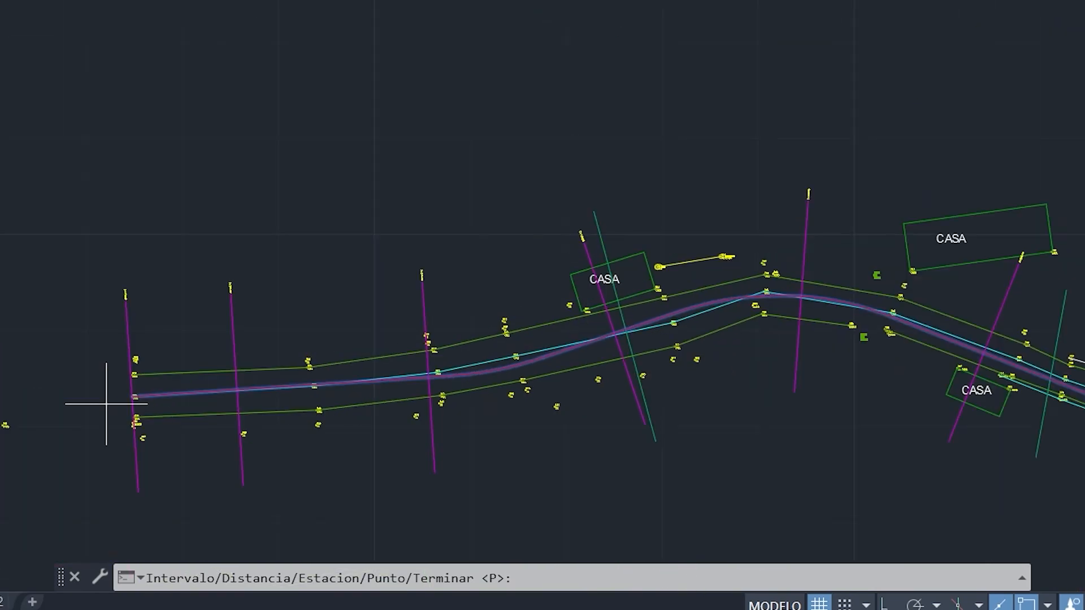
{"action": "scroll", "coordinate": [622, 317], "scroll_direction": "up", "scroll_amount": 5}
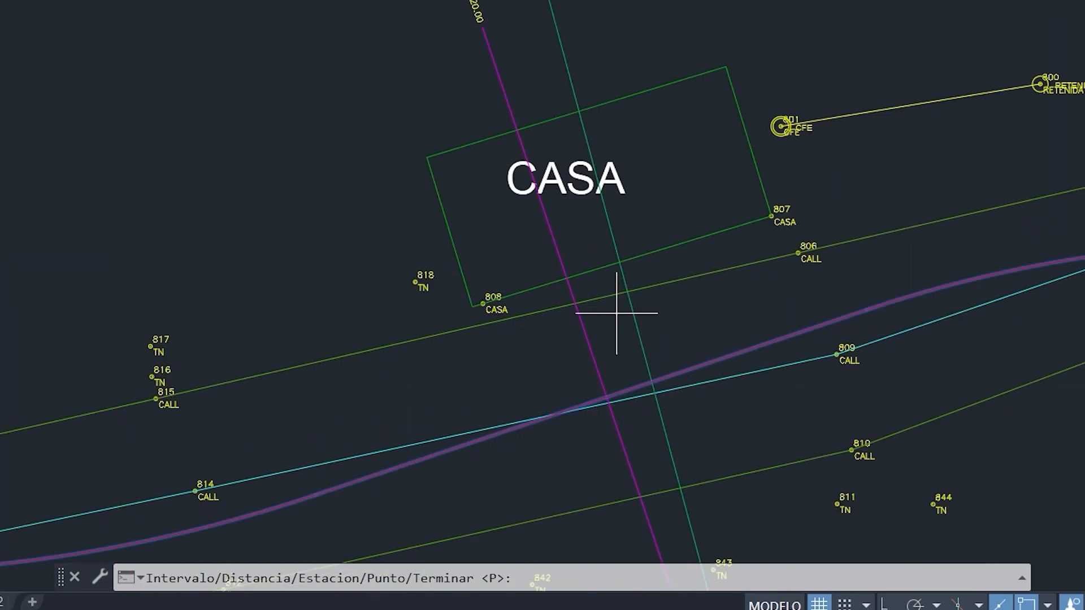
{"action": "scroll", "coordinate": [622, 392], "scroll_direction": "down", "scroll_amount": 4}
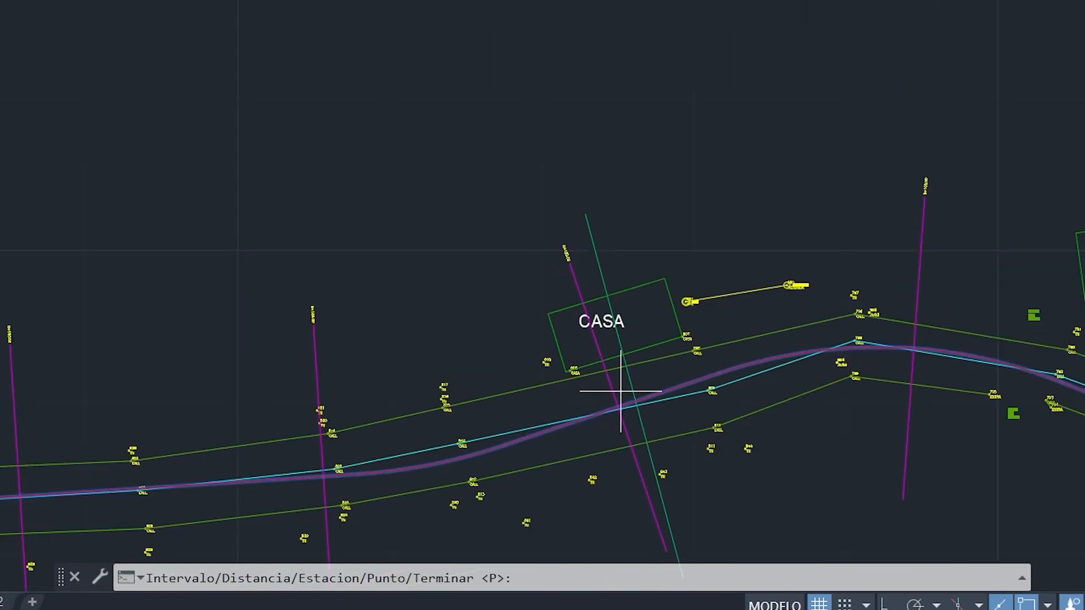
{"action": "scroll", "coordinate": [559, 365], "scroll_direction": "down", "scroll_amount": 4}
Step: Mark a station with the Distancia option at 119 from the initial station, near the polyline crossing the axis at the house
{"action": "scroll", "coordinate": [578, 371], "scroll_direction": "up", "scroll_amount": 8}
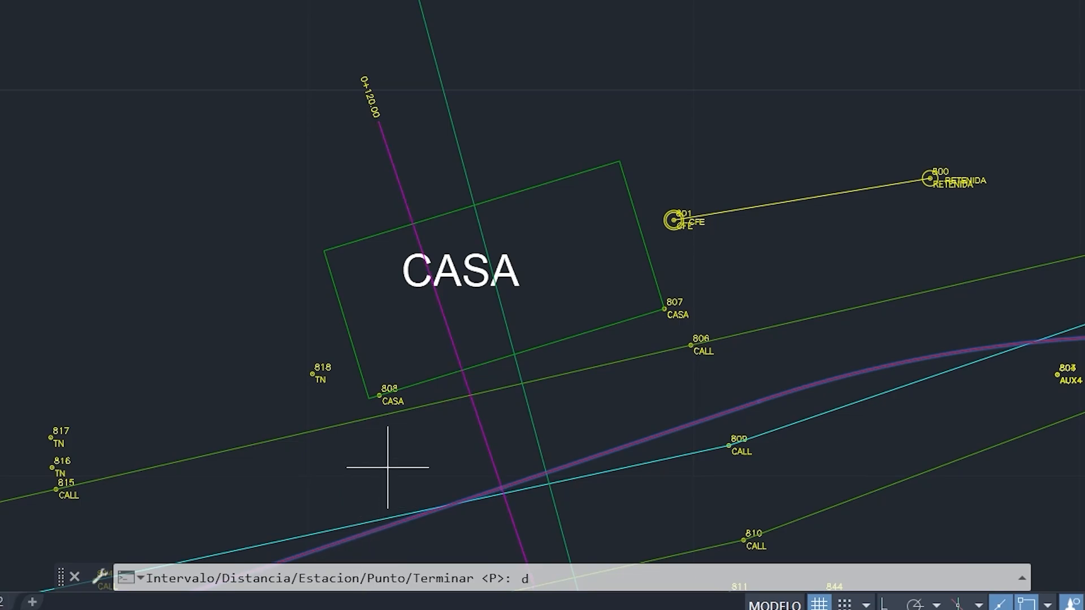
{"action": "key", "text": "Return"}
{"action": "scroll", "coordinate": [330, 287], "scroll_direction": "down", "scroll_amount": 2}
{"action": "scroll", "coordinate": [376, 170], "scroll_direction": "up", "scroll_amount": 6}
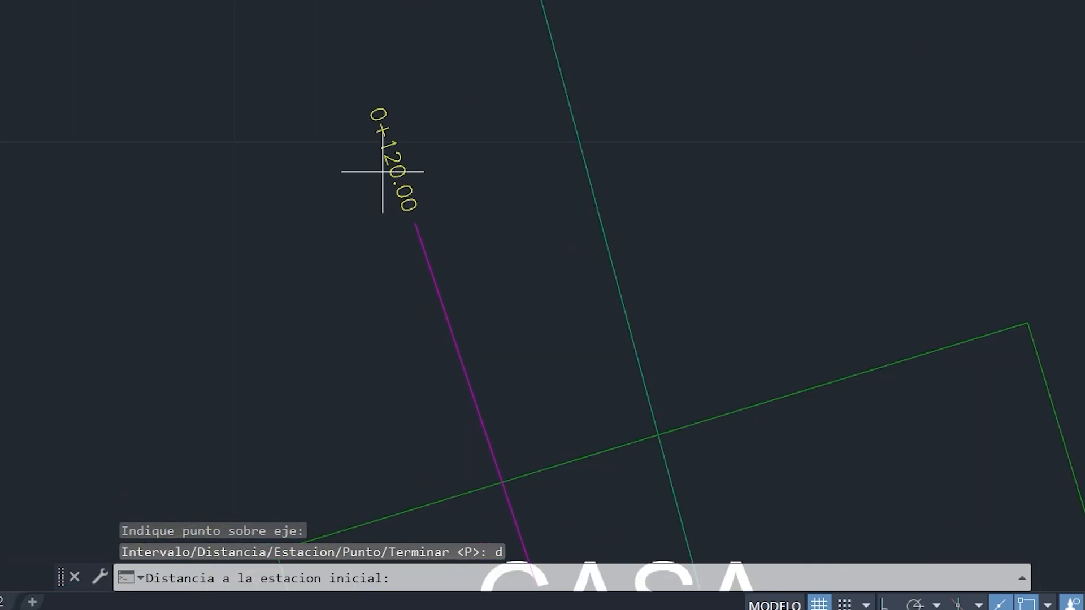
{"action": "scroll", "coordinate": [399, 169], "scroll_direction": "down", "scroll_amount": 3}
{"action": "scroll", "coordinate": [465, 310], "scroll_direction": "down", "scroll_amount": 6}
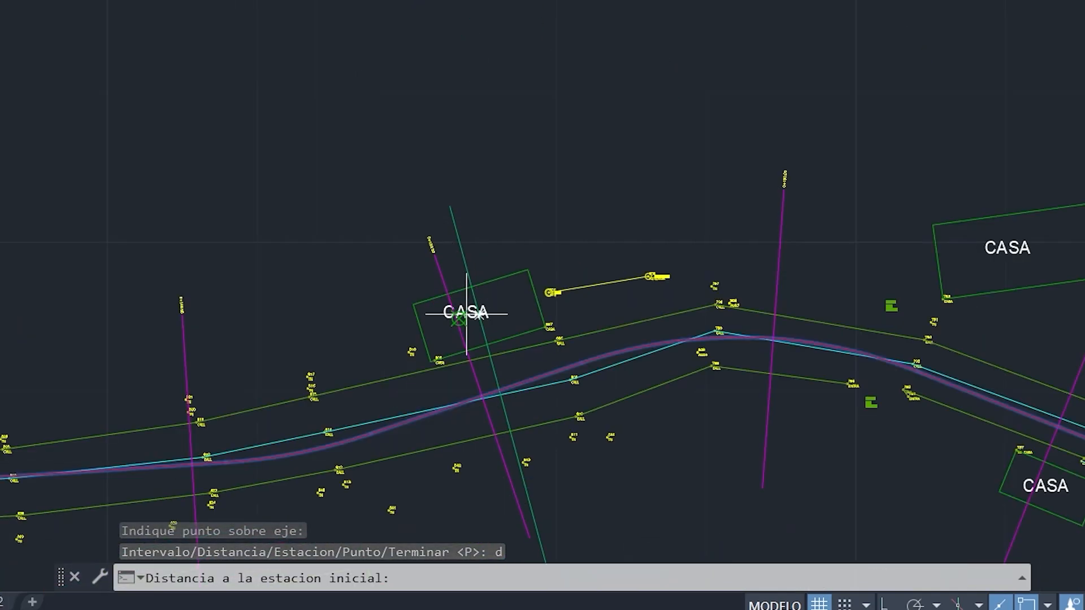
{"action": "scroll", "coordinate": [454, 242], "scroll_direction": "up", "scroll_amount": 2}
{"action": "scroll", "coordinate": [488, 411], "scroll_direction": "up", "scroll_amount": 3}
{"action": "scroll", "coordinate": [483, 347], "scroll_direction": "down", "scroll_amount": 4}
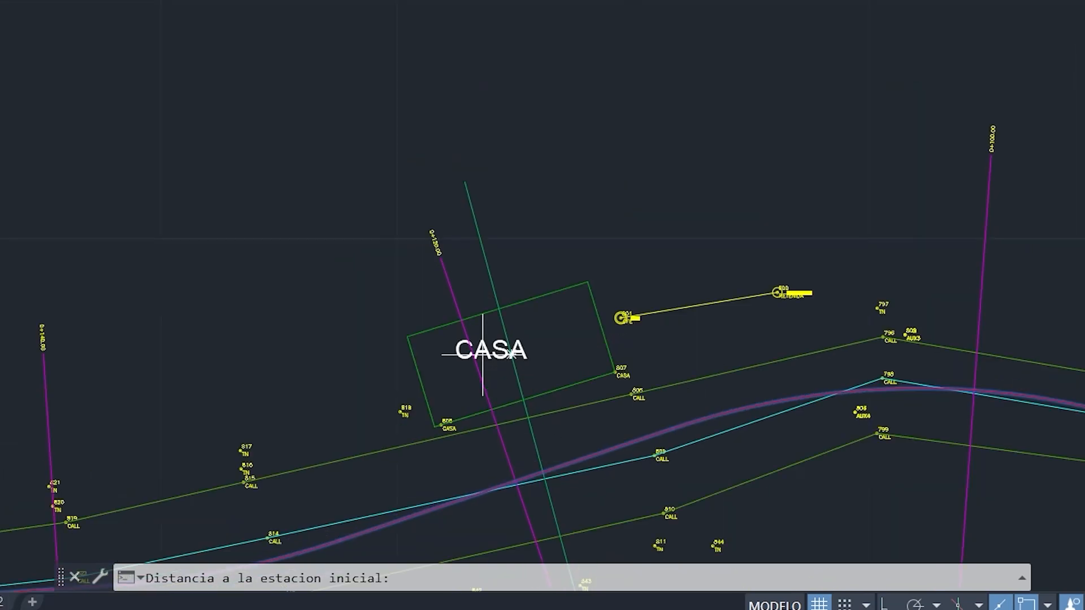
{"action": "scroll", "coordinate": [441, 242], "scroll_direction": "up", "scroll_amount": 8}
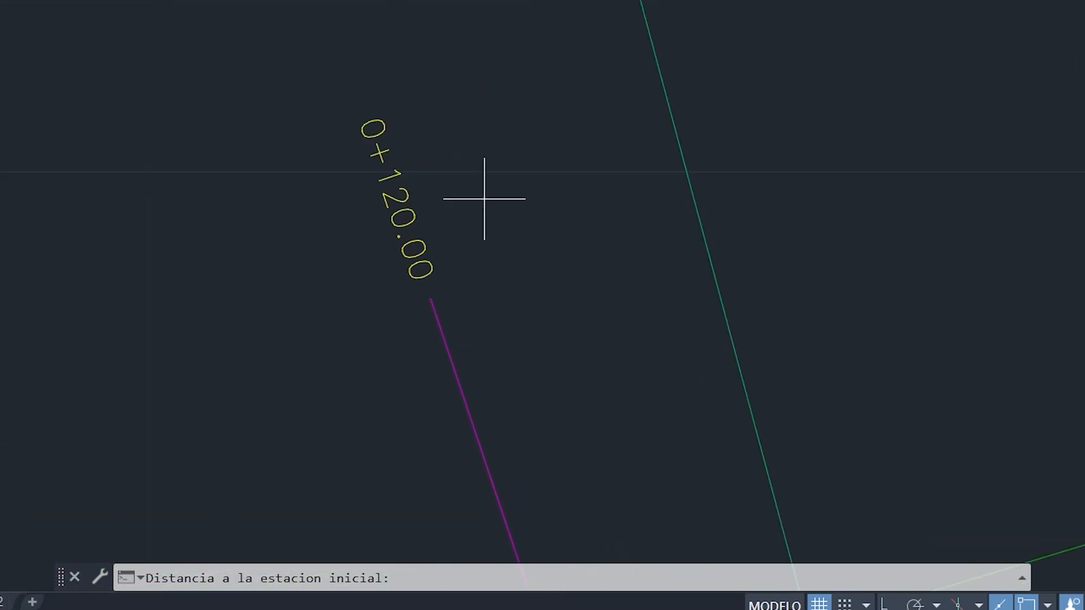
{"action": "type", "text": "119"}
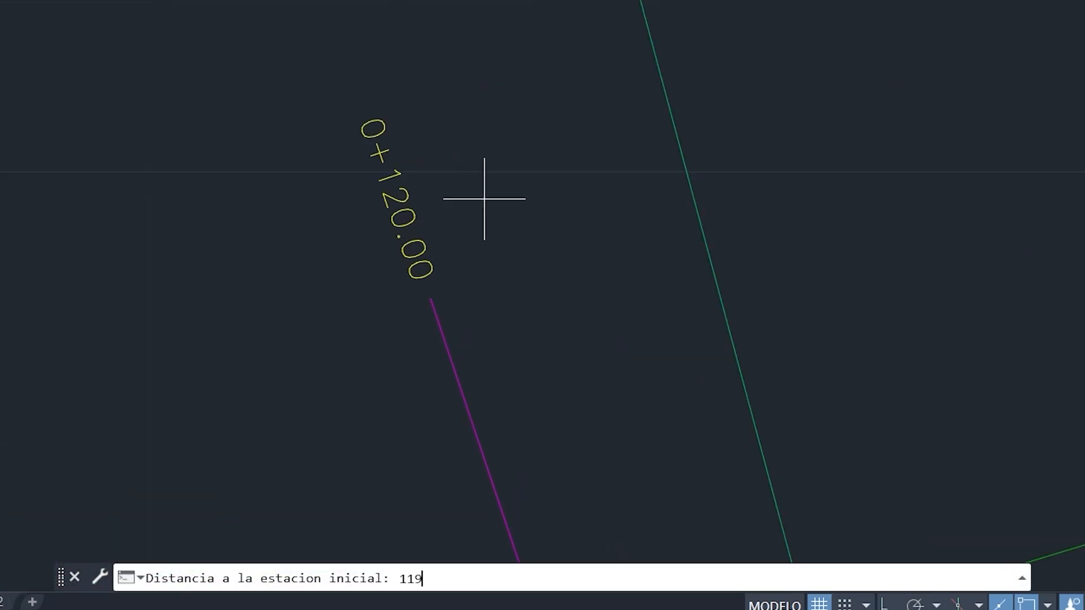
{"action": "key", "text": "Return"}
{"action": "scroll", "coordinate": [533, 189], "scroll_direction": "down", "scroll_amount": 8}
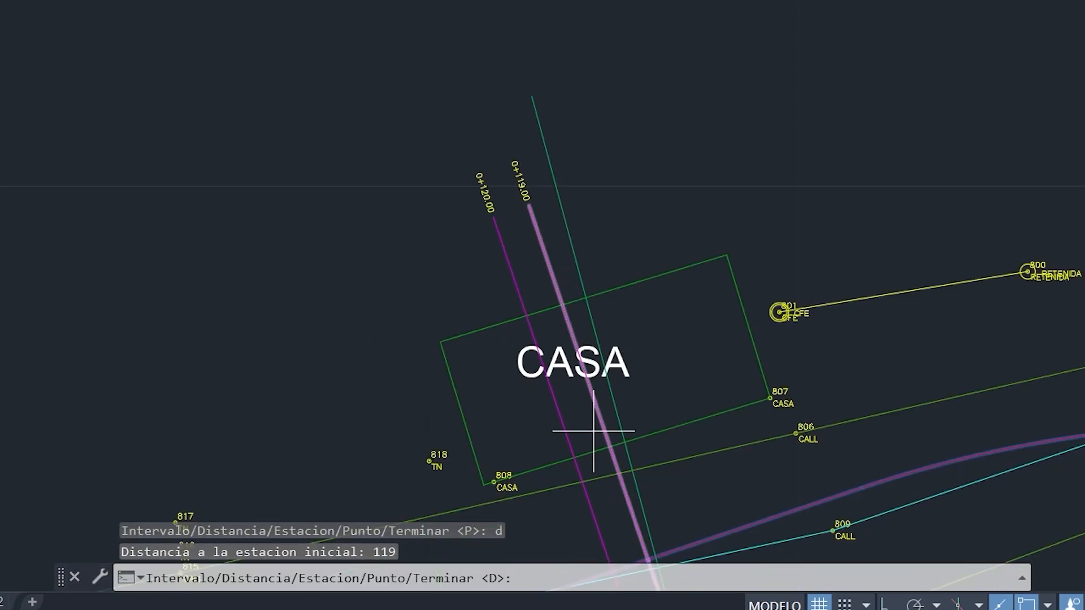
{"action": "scroll", "coordinate": [632, 521], "scroll_direction": "up", "scroll_amount": 6}
{"action": "scroll", "coordinate": [618, 388], "scroll_direction": "up", "scroll_amount": 3}
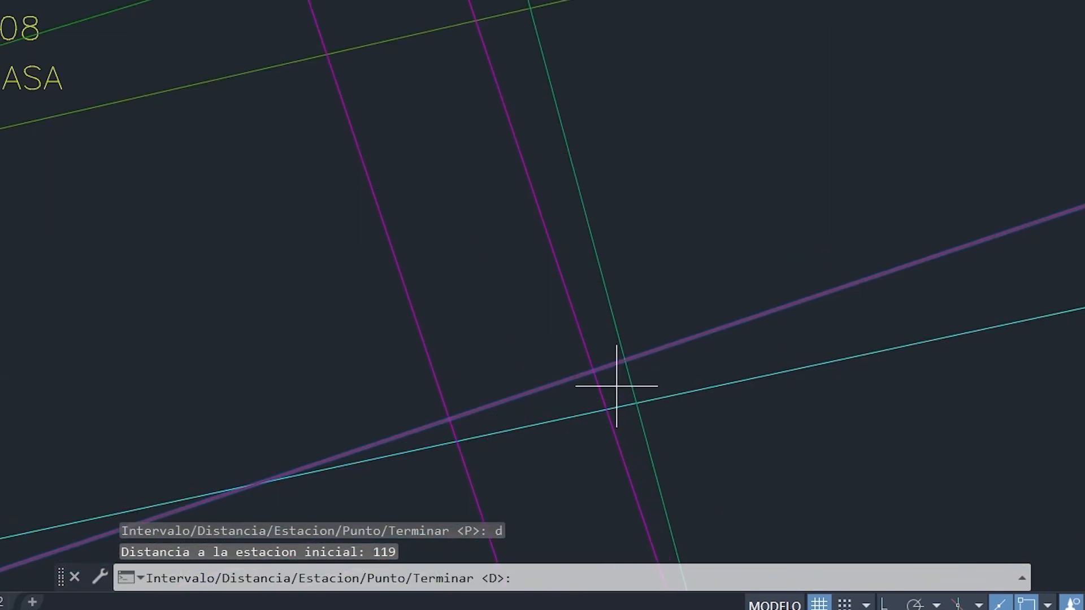
{"action": "scroll", "coordinate": [617, 386], "scroll_direction": "down", "scroll_amount": 6}
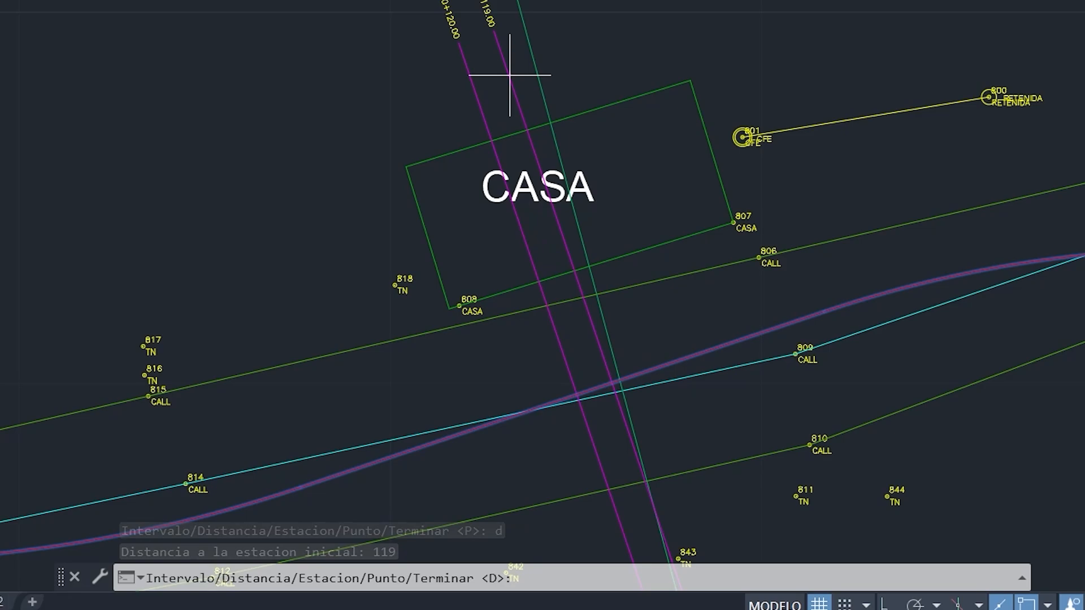
{"action": "scroll", "coordinate": [495, 25], "scroll_direction": "up", "scroll_amount": 5}
Step: Examine where the polyline near the dry-stone wall crosses the project axis between stations 0+060.00 and 0+080.00
{"action": "scroll", "coordinate": [470, 83], "scroll_direction": "down", "scroll_amount": 11}
{"action": "middle_click_drag", "start_coordinate": [751, 184], "coordinate": [452, 230]}
{"action": "scroll", "coordinate": [596, 299], "scroll_direction": "up", "scroll_amount": 8}
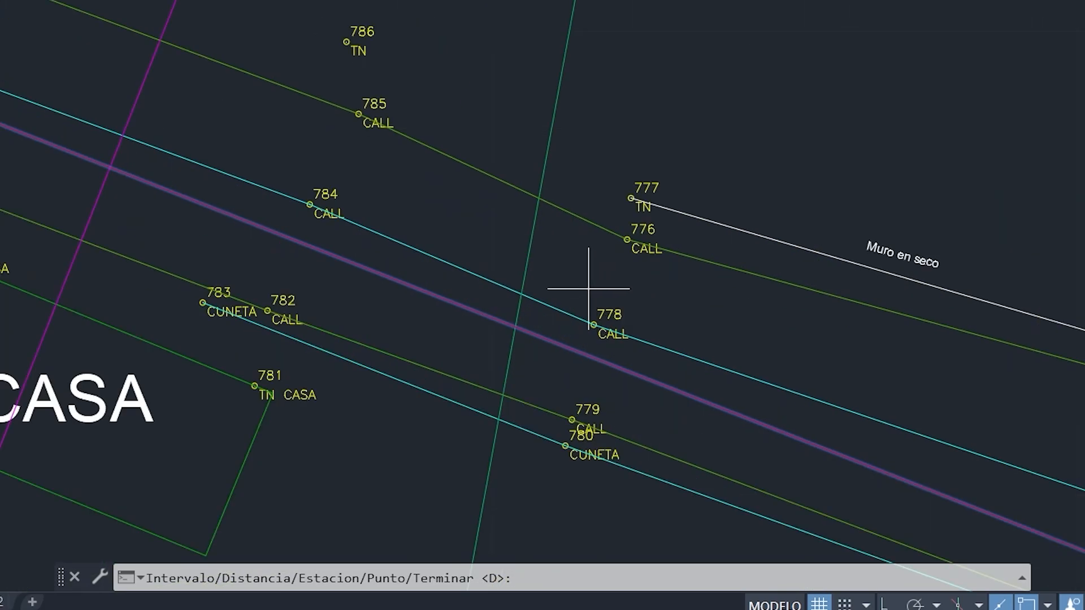
{"action": "scroll", "coordinate": [518, 305], "scroll_direction": "down", "scroll_amount": 4}
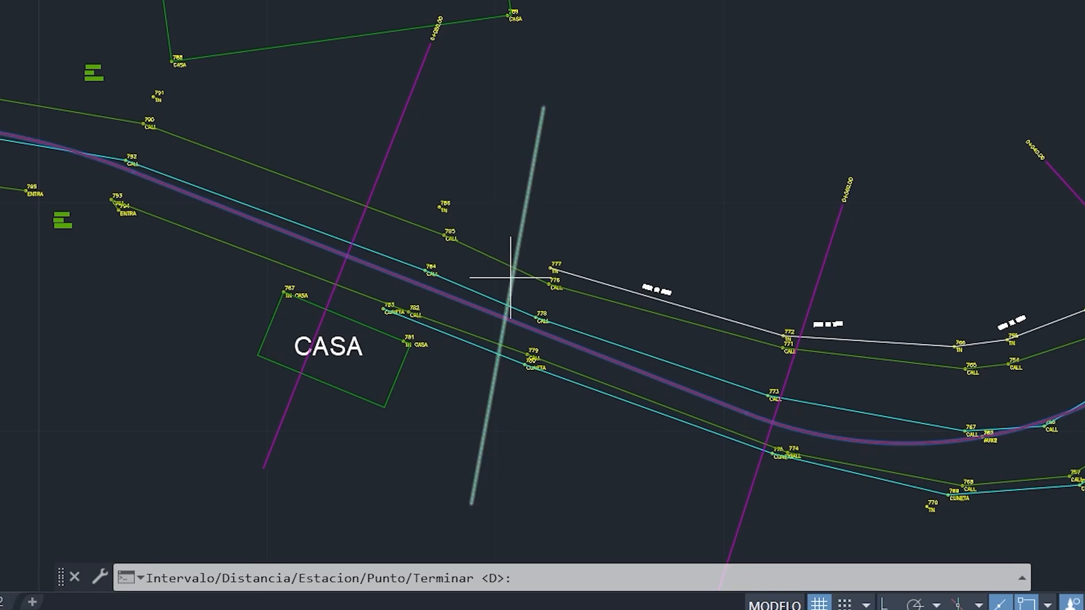
{"action": "scroll", "coordinate": [497, 238], "scroll_direction": "down", "scroll_amount": 2}
{"action": "scroll", "coordinate": [728, 197], "scroll_direction": "up", "scroll_amount": 10}
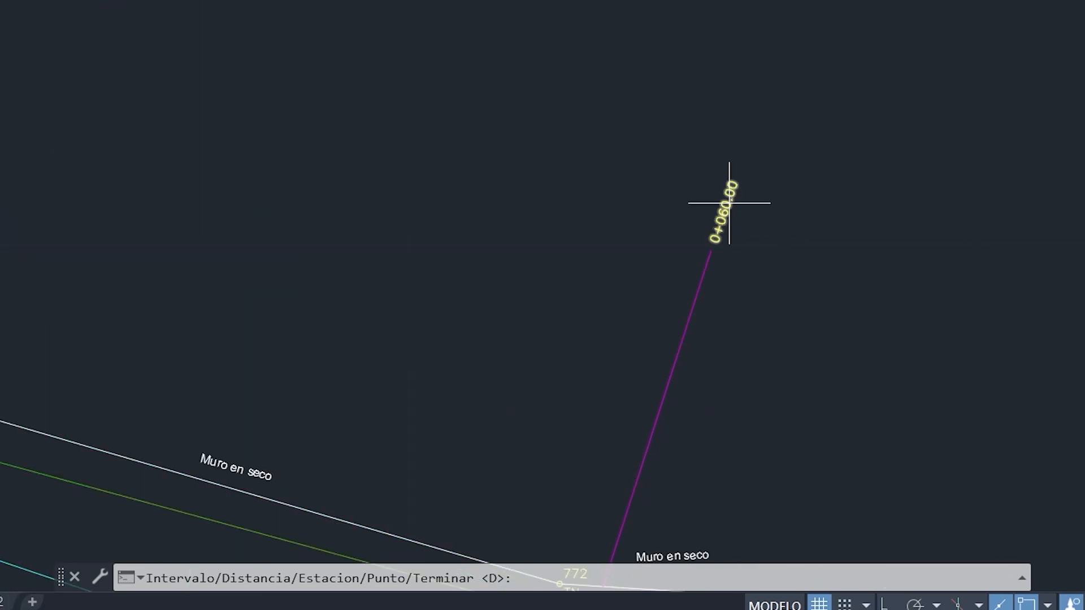
{"action": "scroll", "coordinate": [728, 202], "scroll_direction": "down", "scroll_amount": 10}
{"action": "scroll", "coordinate": [477, 114], "scroll_direction": "up", "scroll_amount": 8}
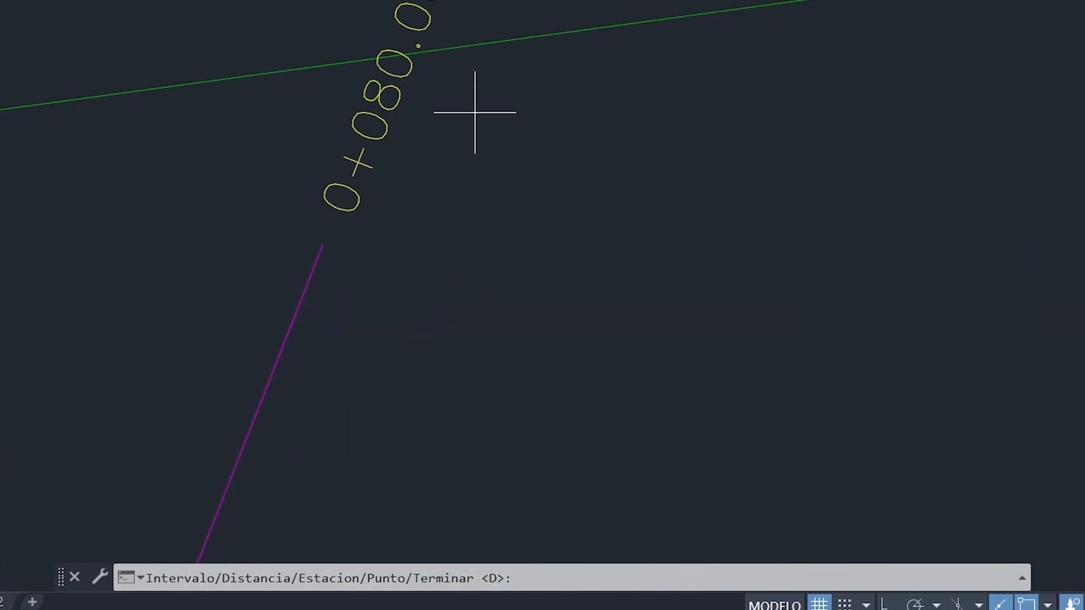
{"action": "scroll", "coordinate": [467, 108], "scroll_direction": "down", "scroll_amount": 8}
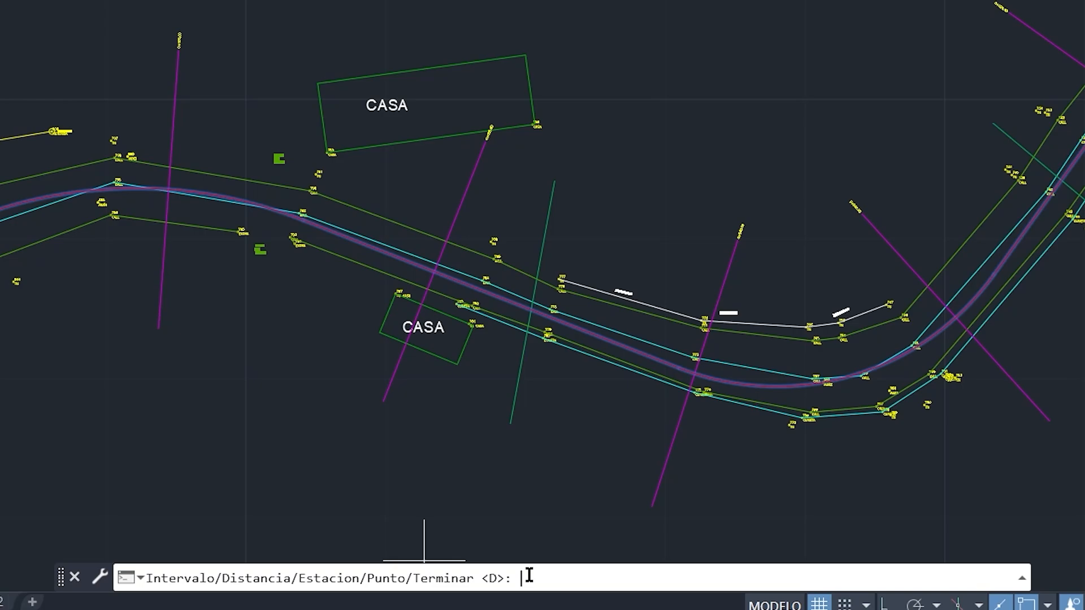
Step: Mark a station with the Distancia option at 74 from the initial station, near the polyline crossing between 0+060.00 and 0+080.00
{"action": "key", "text": "Return"}
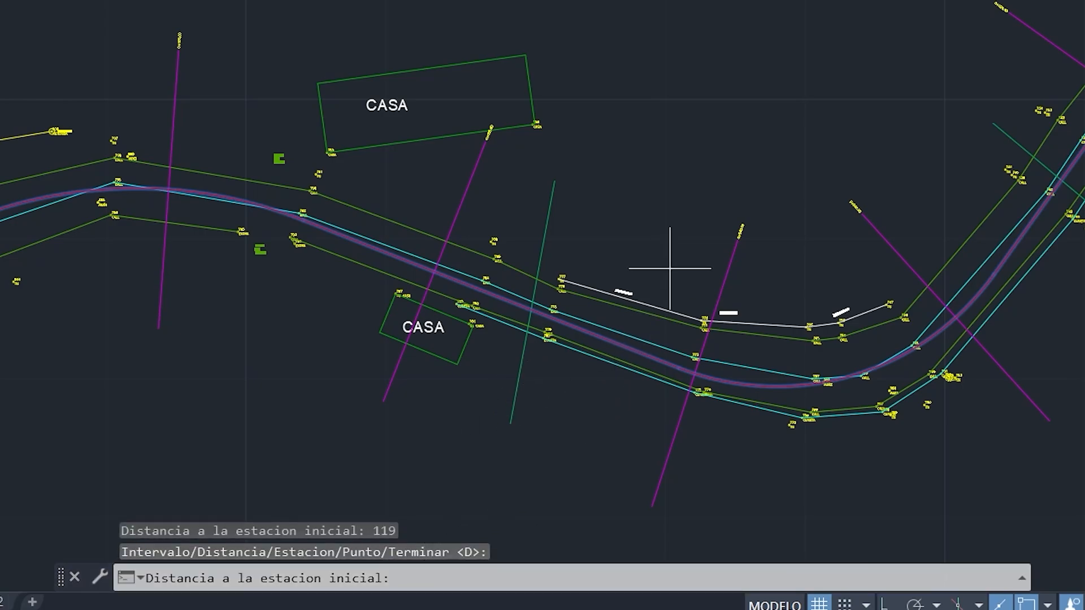
{"action": "scroll", "coordinate": [720, 221], "scroll_direction": "up", "scroll_amount": 5}
{"action": "scroll", "coordinate": [794, 243], "scroll_direction": "down", "scroll_amount": 5}
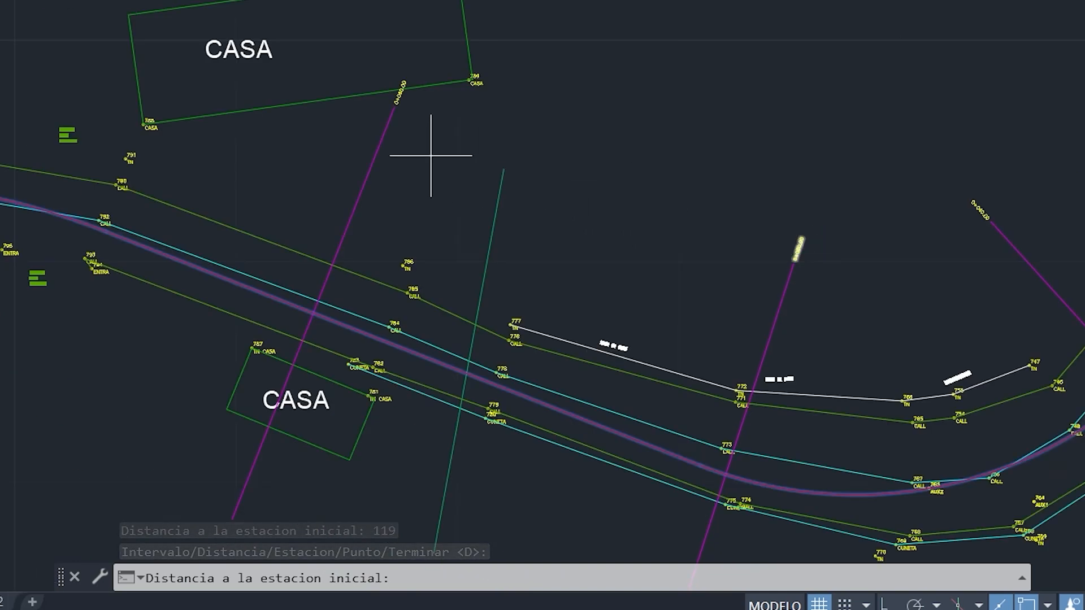
{"action": "scroll", "coordinate": [380, 90], "scroll_direction": "up", "scroll_amount": 5}
{"action": "scroll", "coordinate": [441, 143], "scroll_direction": "down", "scroll_amount": 2}
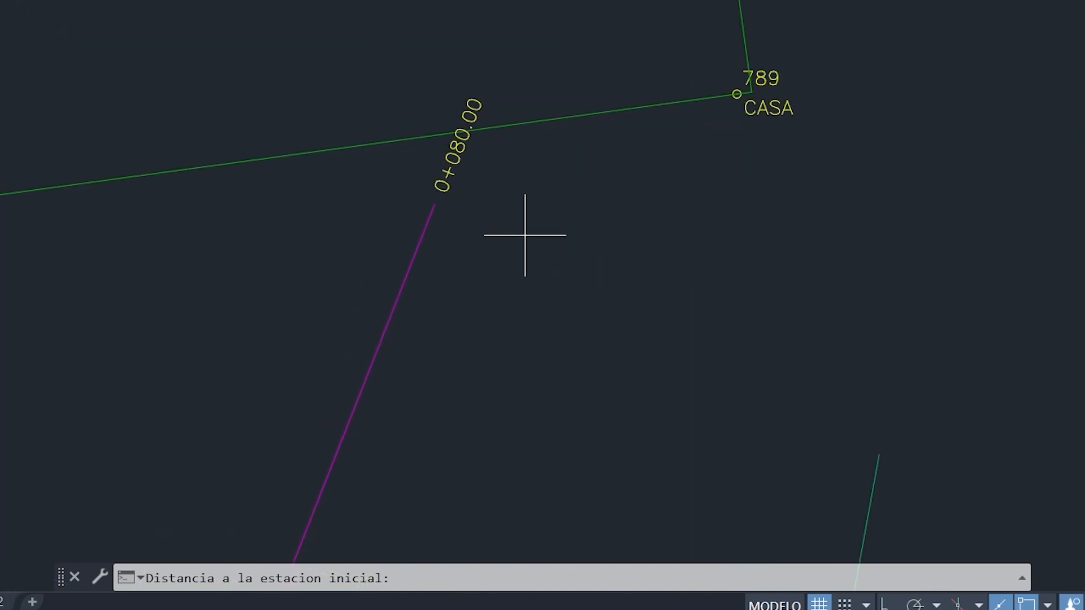
{"action": "scroll", "coordinate": [591, 260], "scroll_direction": "down", "scroll_amount": 5}
{"action": "scroll", "coordinate": [582, 308], "scroll_direction": "up", "scroll_amount": 5}
{"action": "scroll", "coordinate": [581, 308], "scroll_direction": "up", "scroll_amount": 2}
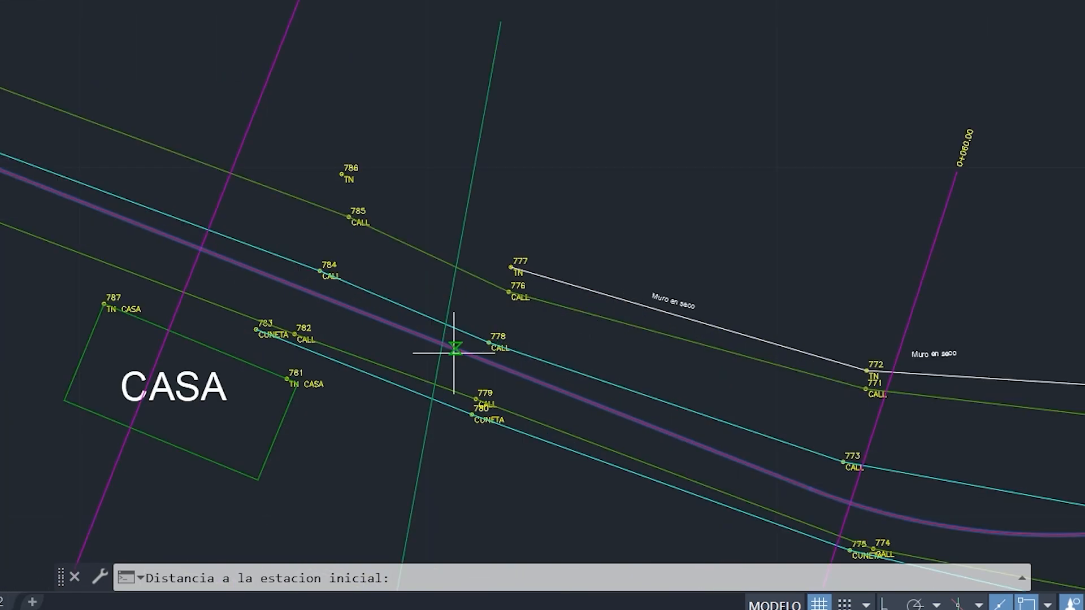
{"action": "scroll", "coordinate": [542, 364], "scroll_direction": "down", "scroll_amount": 5}
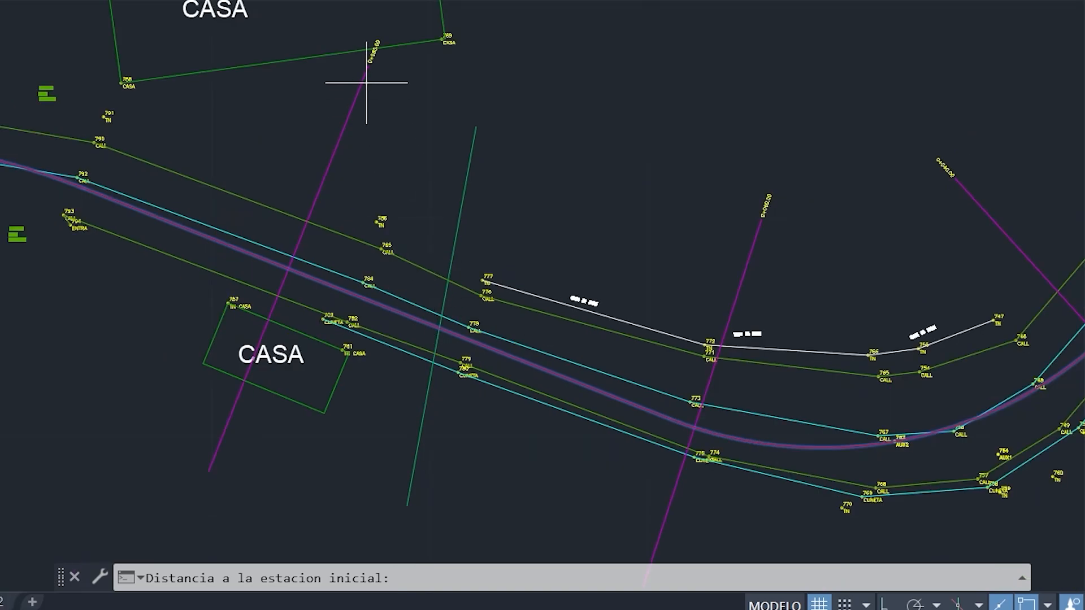
{"action": "scroll", "coordinate": [364, 62], "scroll_direction": "up", "scroll_amount": 5}
{"action": "scroll", "coordinate": [427, 73], "scroll_direction": "down", "scroll_amount": 6}
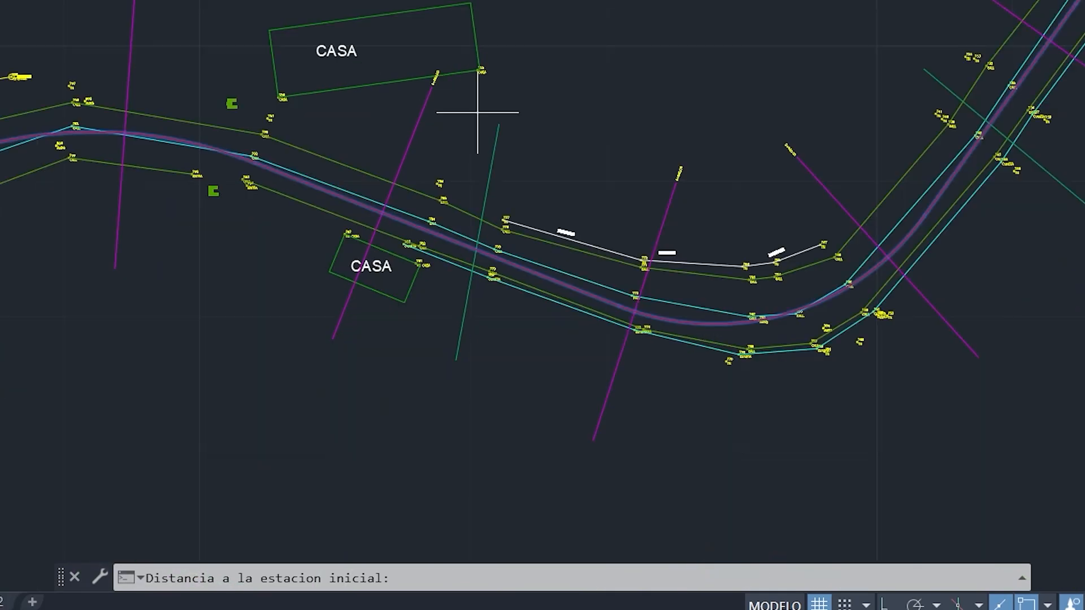
{"action": "scroll", "coordinate": [591, 170], "scroll_direction": "up", "scroll_amount": 5}
{"action": "scroll", "coordinate": [314, 376], "scroll_direction": "up", "scroll_amount": 2}
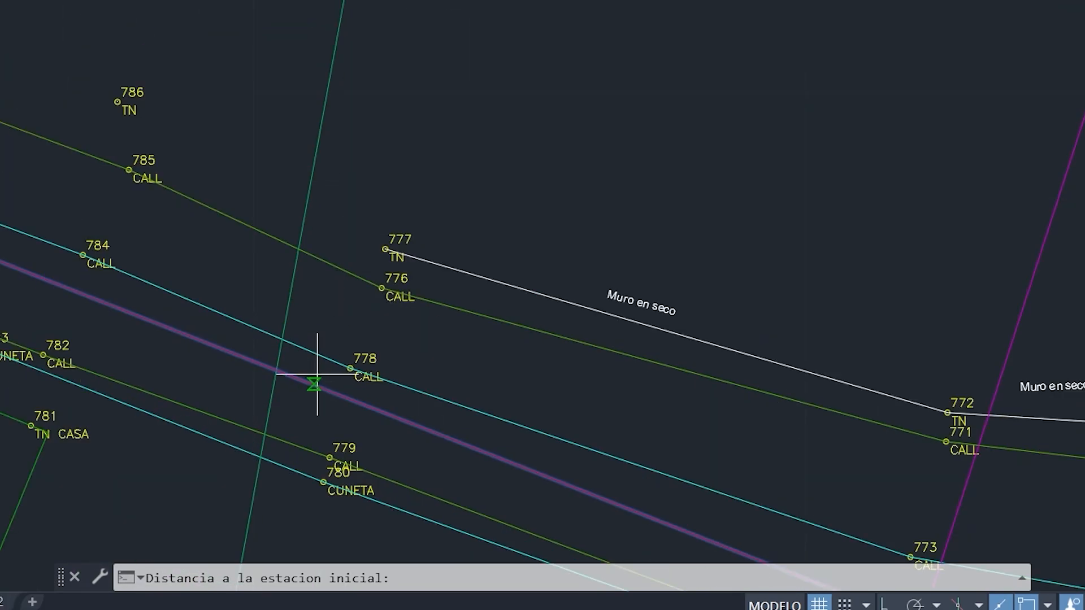
{"action": "scroll", "coordinate": [316, 299], "scroll_direction": "down", "scroll_amount": 2}
{"action": "scroll", "coordinate": [320, 294], "scroll_direction": "down", "scroll_amount": 4}
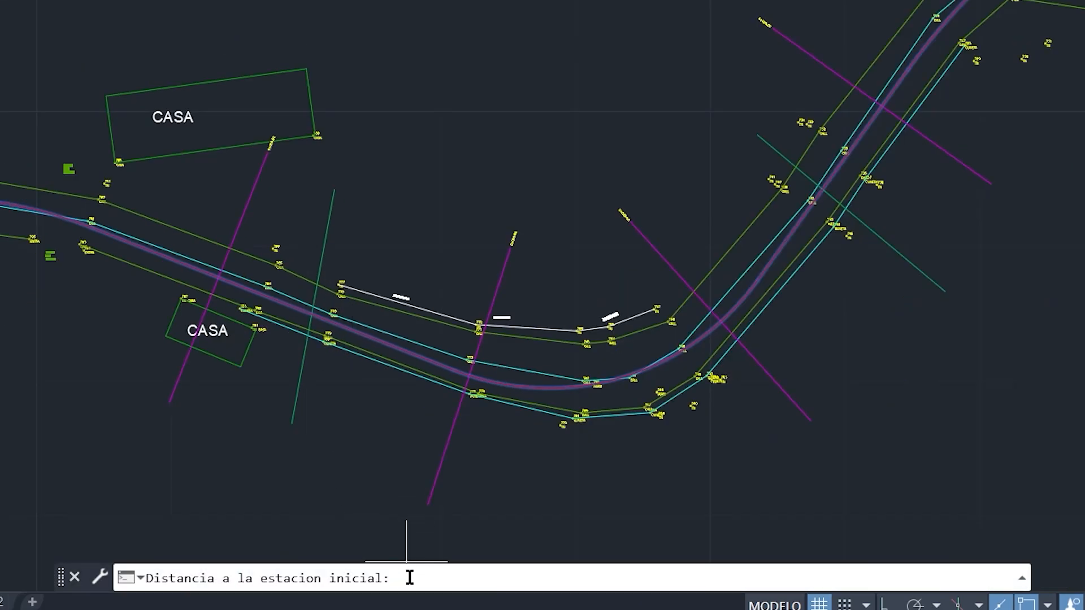
{"action": "key", "text": "Return"}
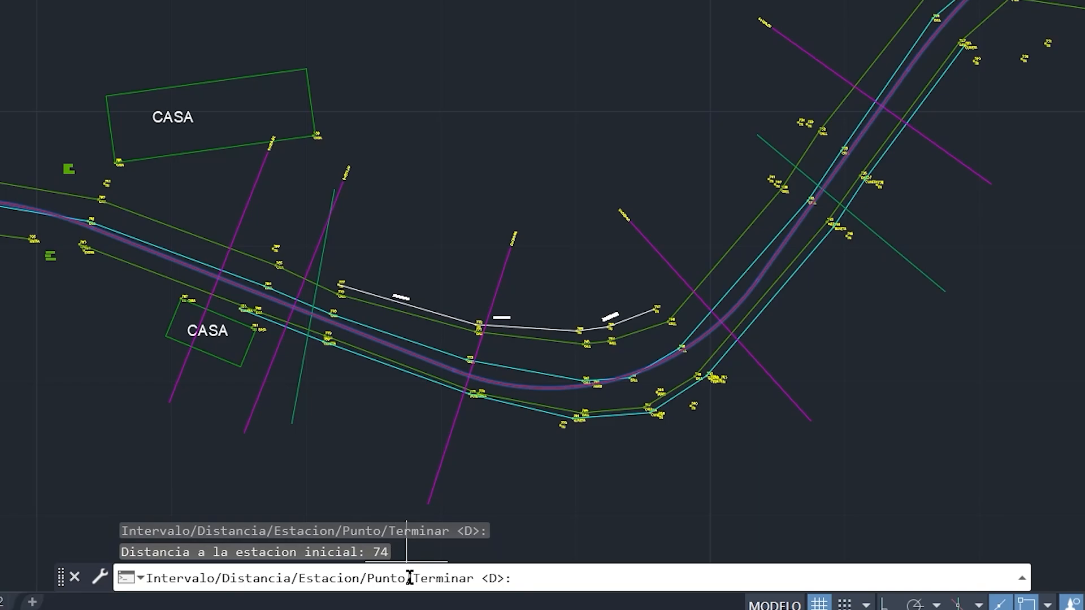
Step: Compare the 0+074.00 station mark with the point where the nearby polyline crosses the axis
{"action": "scroll", "coordinate": [308, 308], "scroll_direction": "up", "scroll_amount": 6}
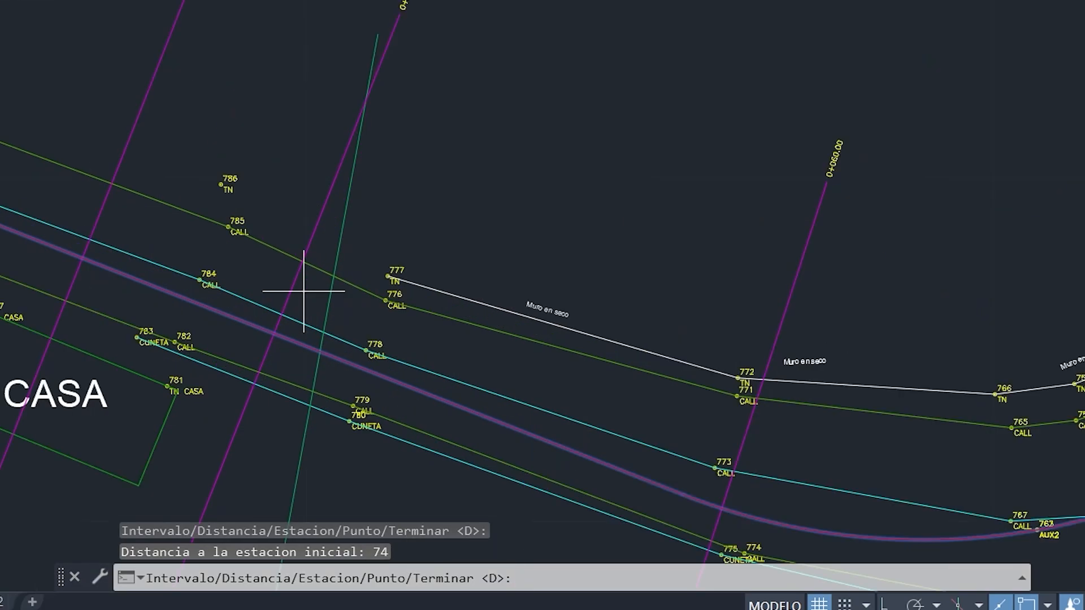
{"action": "scroll", "coordinate": [302, 314], "scroll_direction": "down", "scroll_amount": 5}
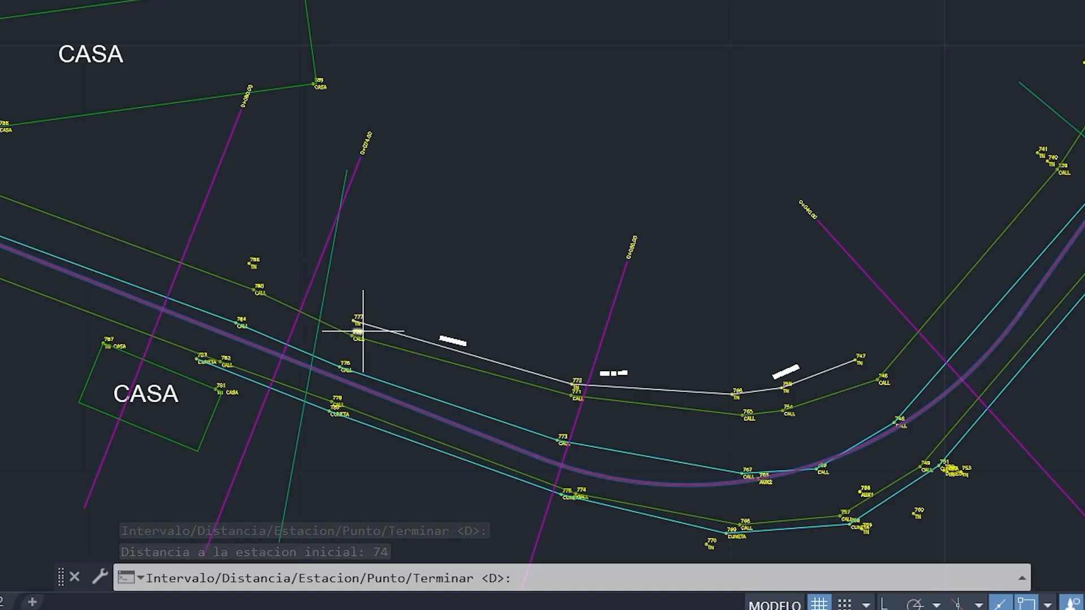
{"action": "scroll", "coordinate": [353, 329], "scroll_direction": "down", "scroll_amount": 4}
{"action": "scroll", "coordinate": [311, 361], "scroll_direction": "up", "scroll_amount": 5}
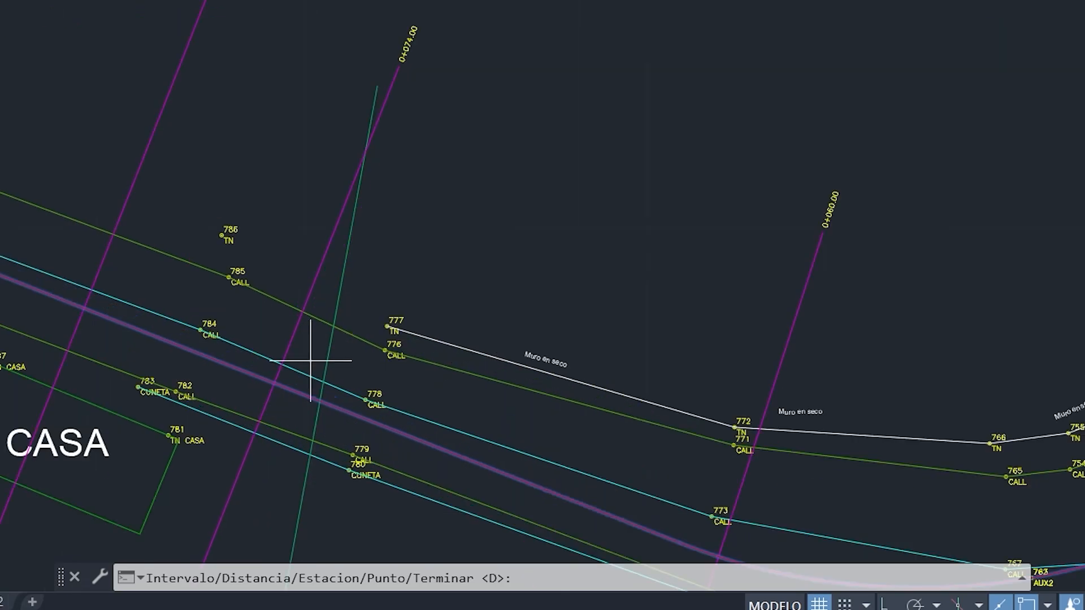
{"action": "scroll", "coordinate": [255, 387], "scroll_direction": "down", "scroll_amount": 5}
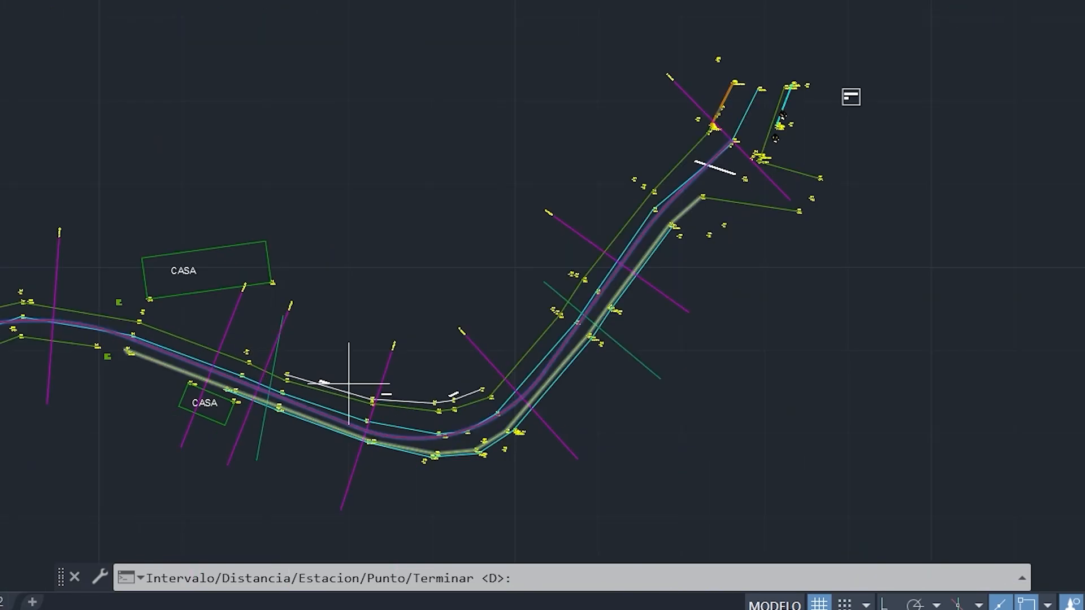
Step: Examine where the remaining polyline crosses the project axis between stations 0+020.00 and 0+040.00
{"action": "middle_click_drag", "start_coordinate": [447, 352], "coordinate": [375, 387]}
{"action": "scroll", "coordinate": [515, 295], "scroll_direction": "up", "scroll_amount": 10}
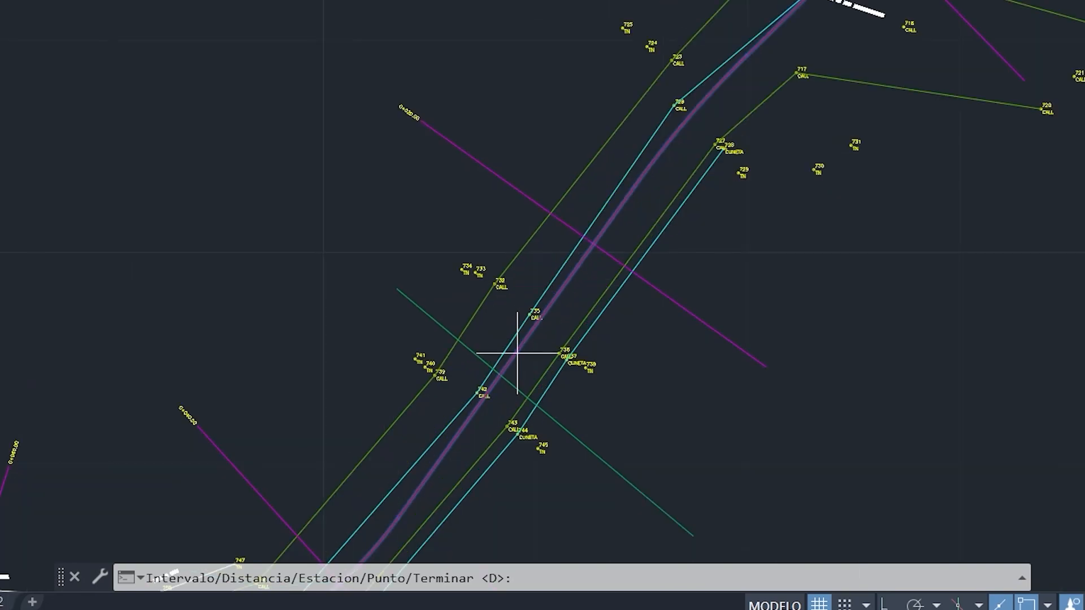
{"action": "scroll", "coordinate": [502, 358], "scroll_direction": "down", "scroll_amount": 5}
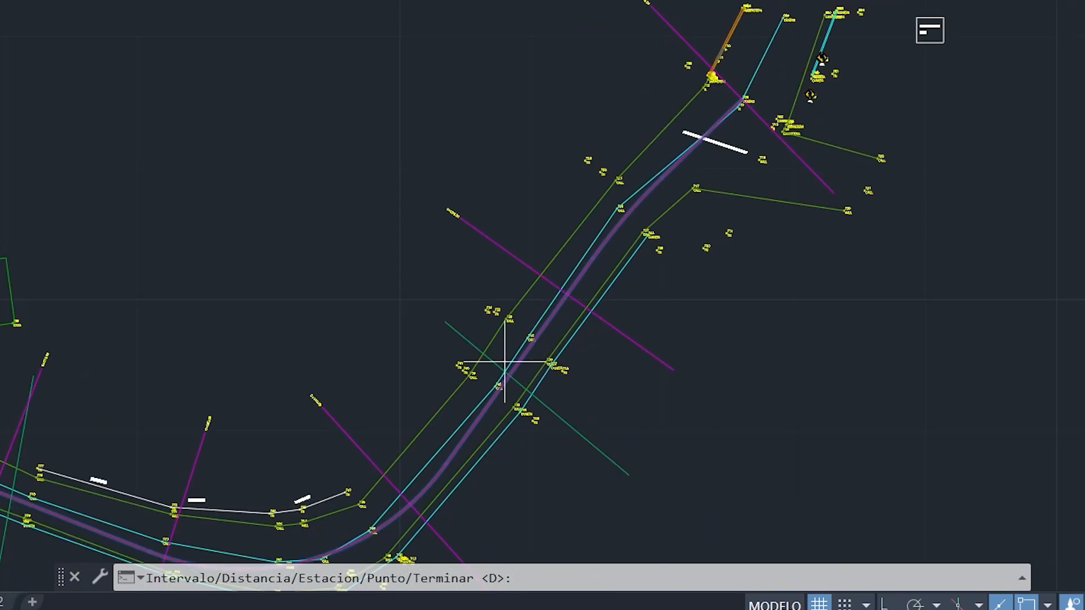
{"action": "scroll", "coordinate": [444, 223], "scroll_direction": "up", "scroll_amount": 8}
{"action": "scroll", "coordinate": [489, 200], "scroll_direction": "down", "scroll_amount": 8}
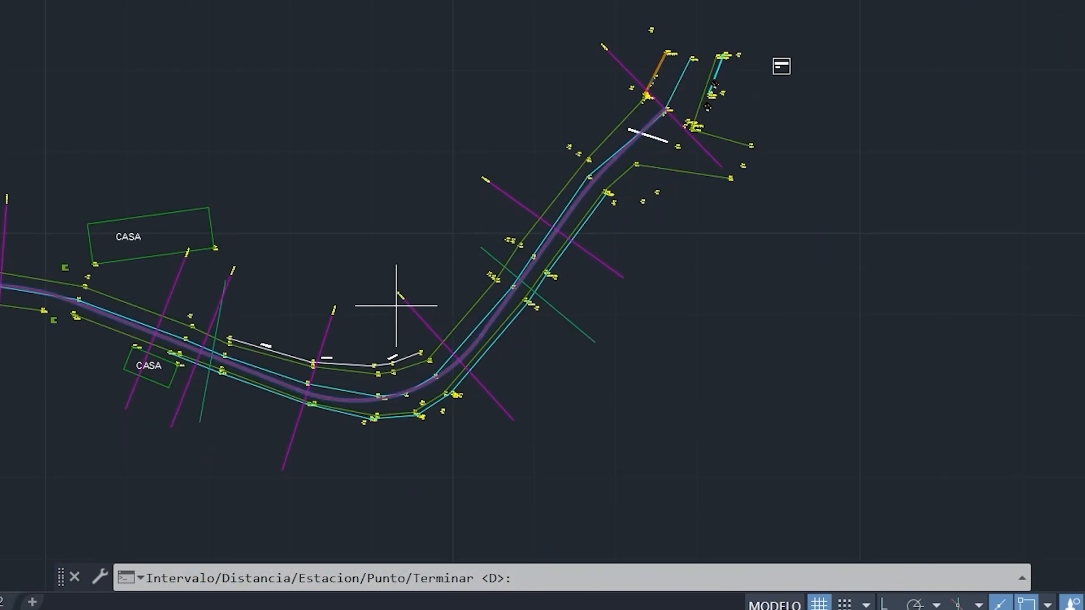
{"action": "scroll", "coordinate": [380, 300], "scroll_direction": "up", "scroll_amount": 10}
{"action": "scroll", "coordinate": [412, 286], "scroll_direction": "down", "scroll_amount": 5}
{"action": "scroll", "coordinate": [735, 215], "scroll_direction": "down", "scroll_amount": 5}
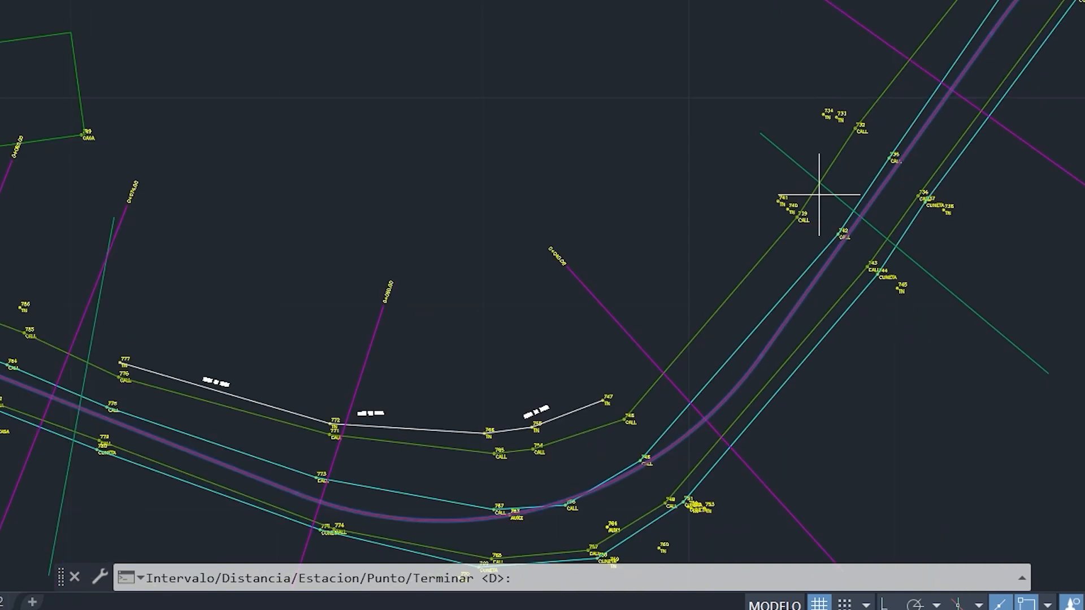
{"action": "scroll", "coordinate": [828, 262], "scroll_direction": "up", "scroll_amount": 7}
{"action": "scroll", "coordinate": [770, 344], "scroll_direction": "up", "scroll_amount": 1}
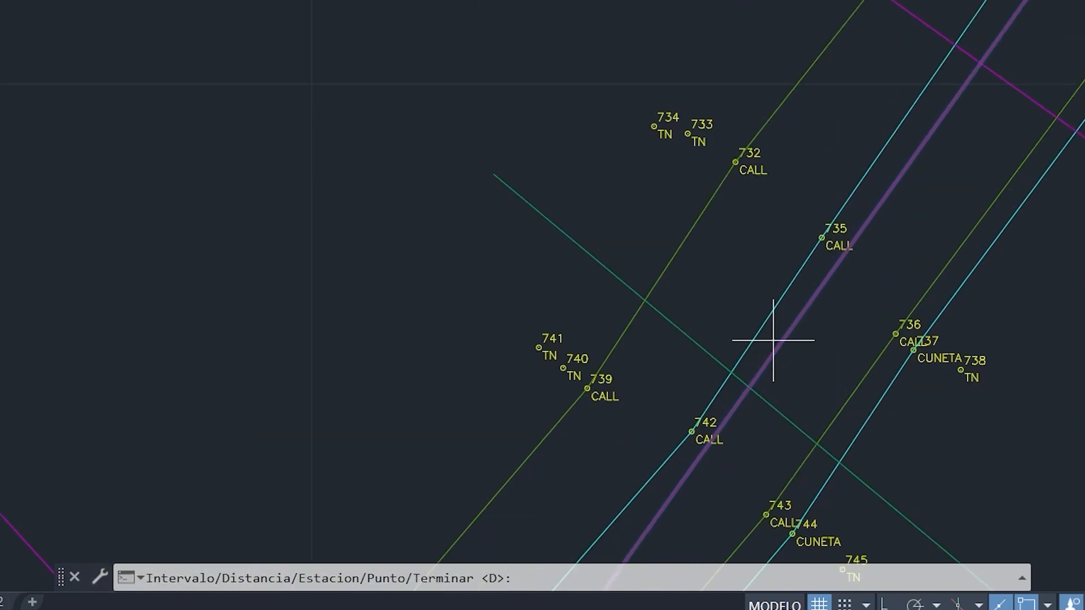
Step: Mark a station with the Distancia option at 26 from the initial station, near the polyline crossing between 0+020.00 and 0+040.00
{"action": "scroll", "coordinate": [773, 340], "scroll_direction": "down", "scroll_amount": 3}
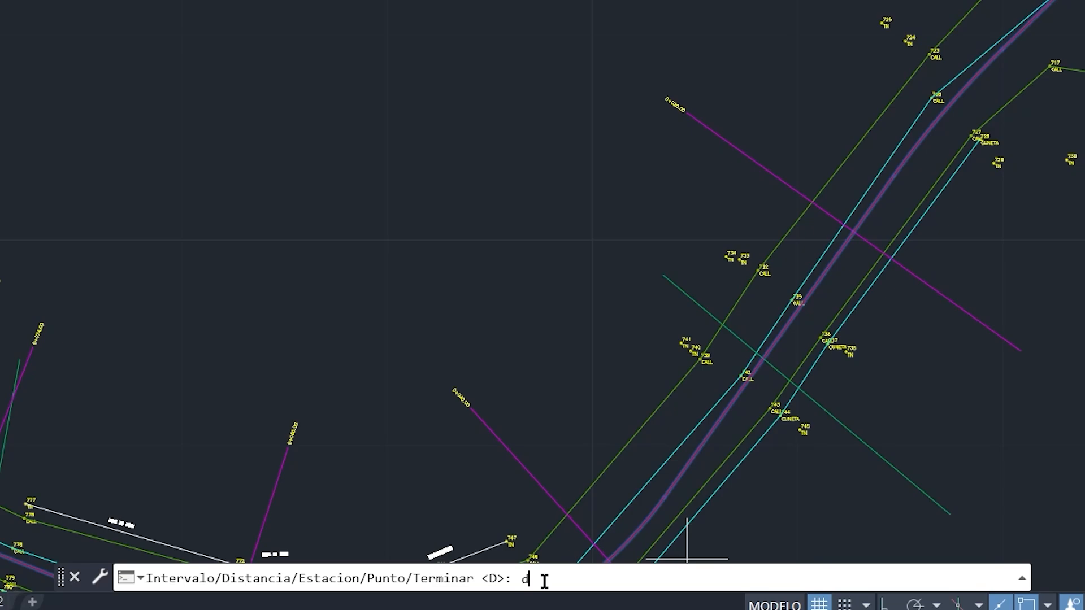
{"action": "key", "text": "Return"}
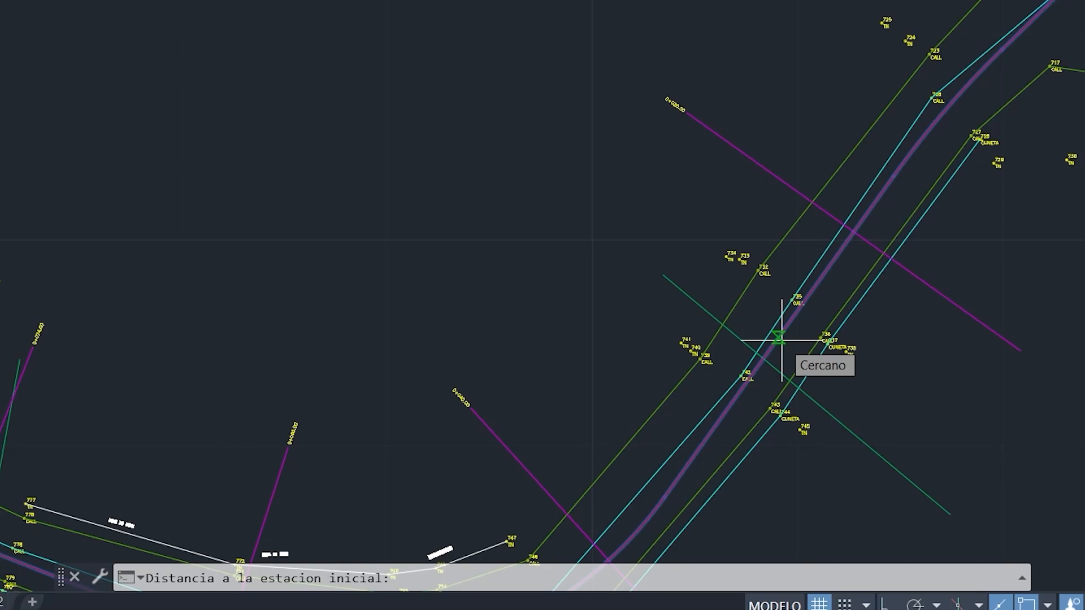
{"action": "type", "text": "26"}
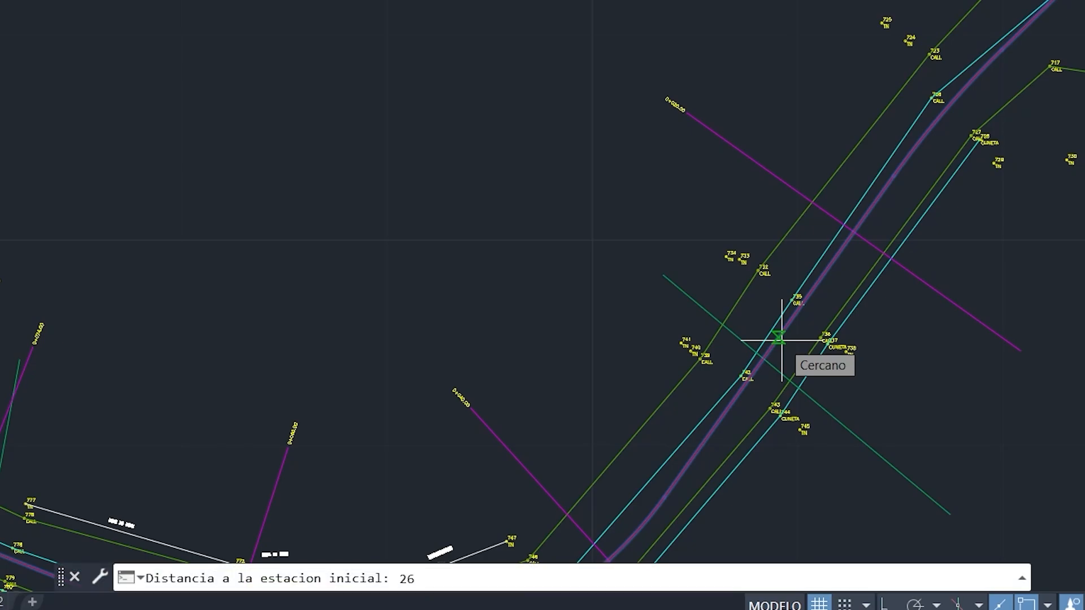
{"action": "key", "text": "Return"}
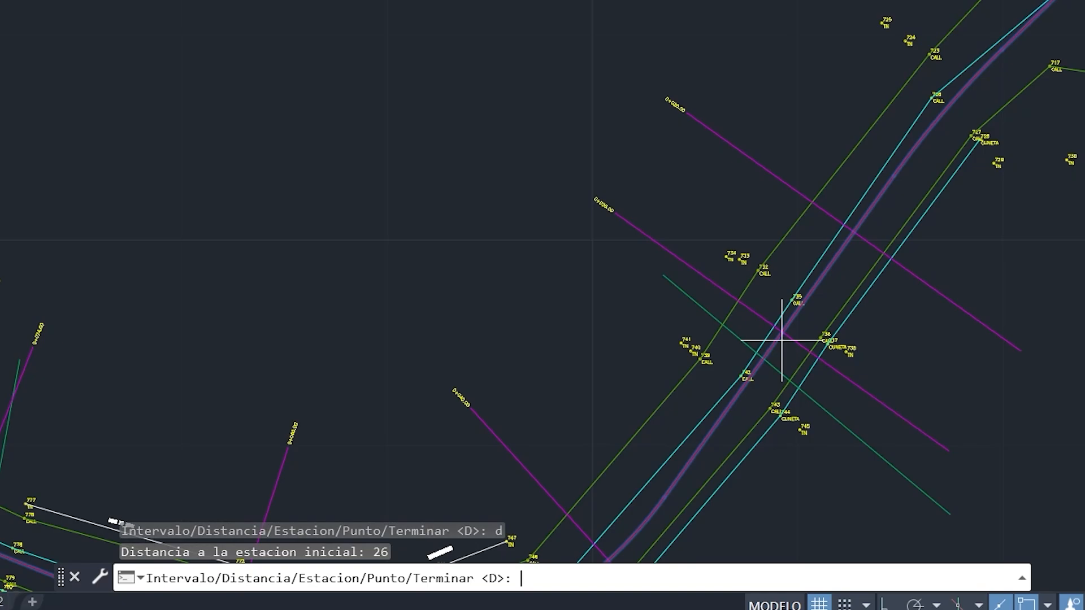
Step: Examine the 0+026.00 station mark and its label beside the polyline crossing the axis
{"action": "scroll", "coordinate": [685, 278], "scroll_direction": "up", "scroll_amount": 2}
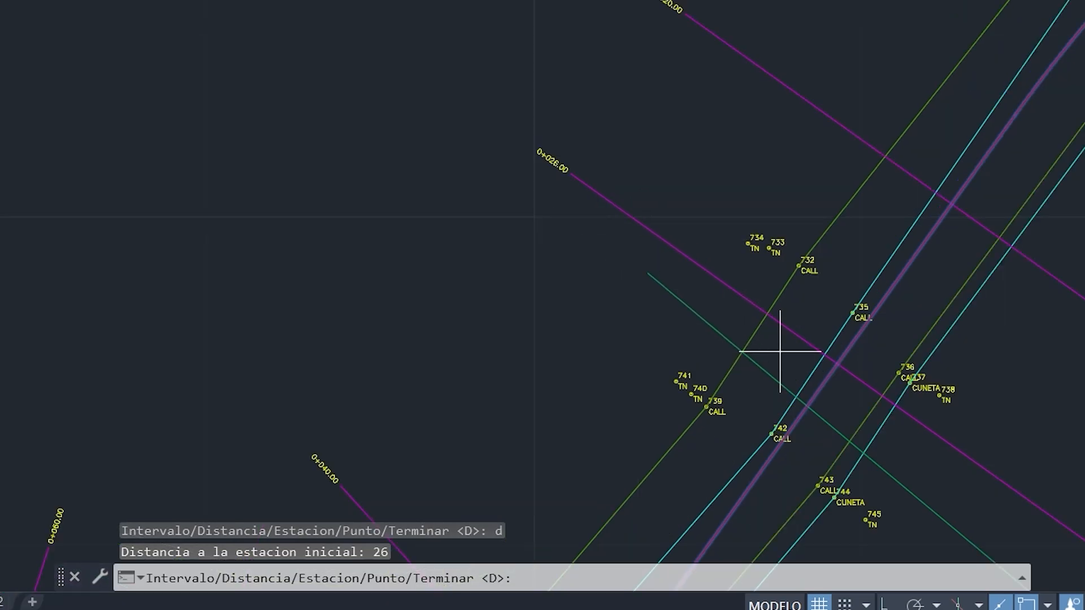
{"action": "scroll", "coordinate": [774, 362], "scroll_direction": "up", "scroll_amount": 4}
{"action": "scroll", "coordinate": [710, 290], "scroll_direction": "down", "scroll_amount": 10}
{"action": "scroll", "coordinate": [709, 291], "scroll_direction": "up", "scroll_amount": 4}
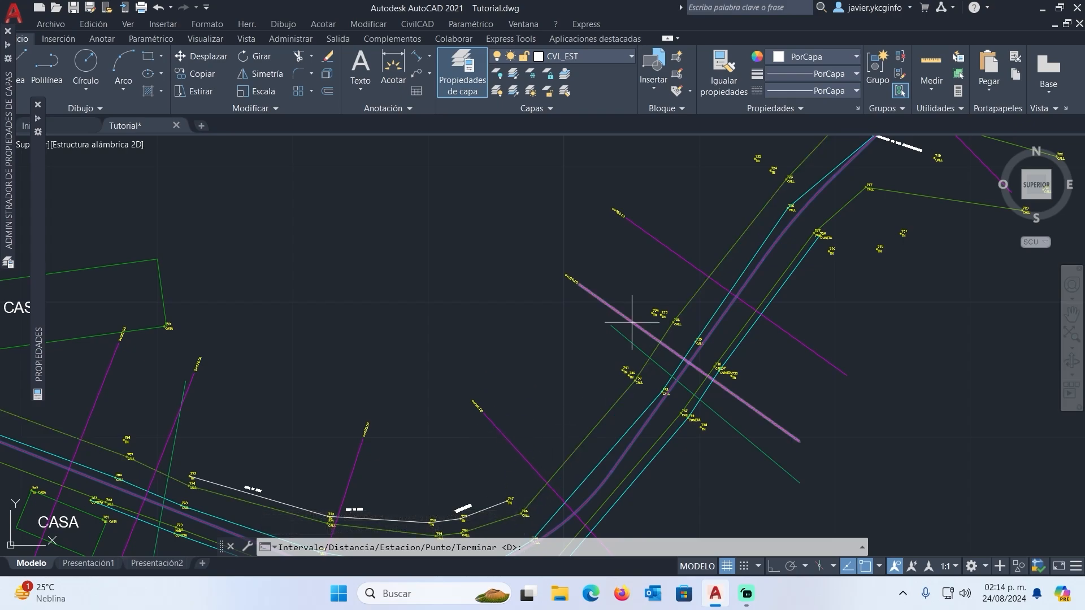
{"action": "scroll", "coordinate": [572, 262], "scroll_direction": "up", "scroll_amount": 5}
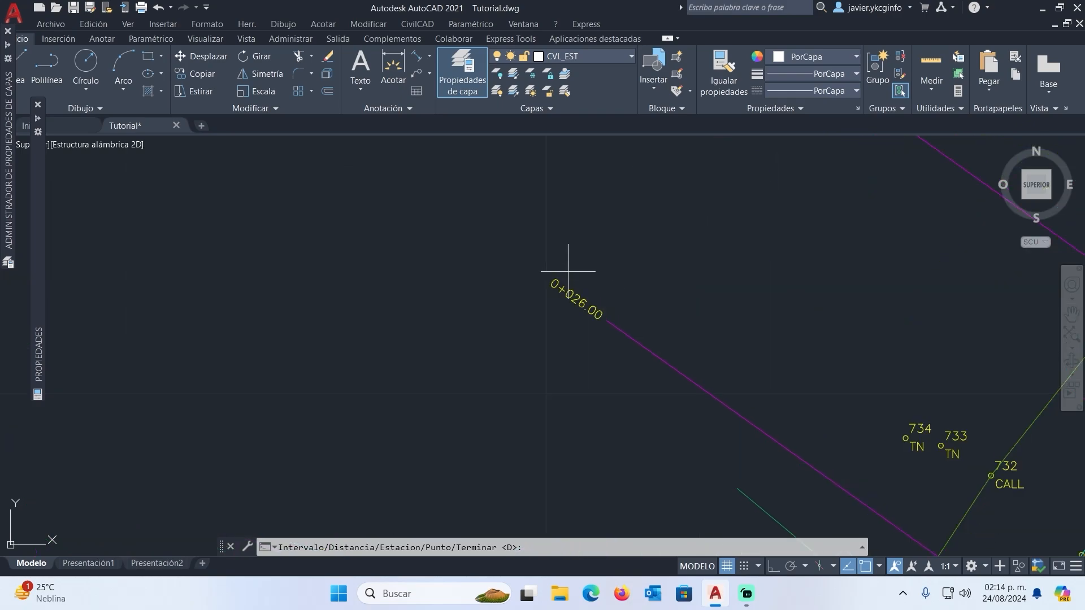
{"action": "scroll", "coordinate": [582, 334], "scroll_direction": "down", "scroll_amount": 8}
{"action": "scroll", "coordinate": [587, 342], "scroll_direction": "up", "scroll_amount": 4}
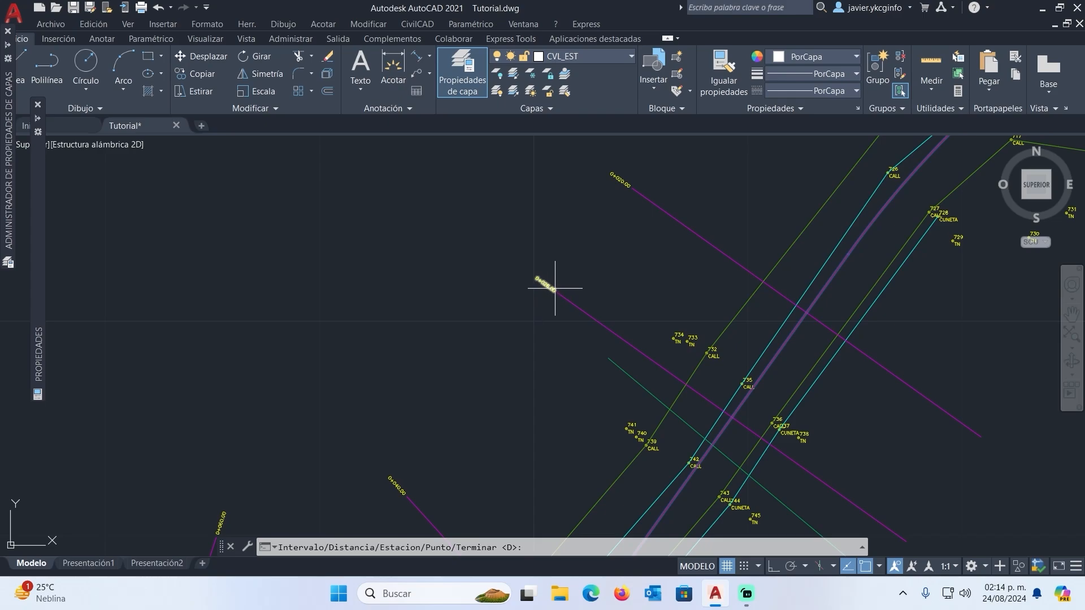
{"action": "scroll", "coordinate": [566, 289], "scroll_direction": "up", "scroll_amount": 5}
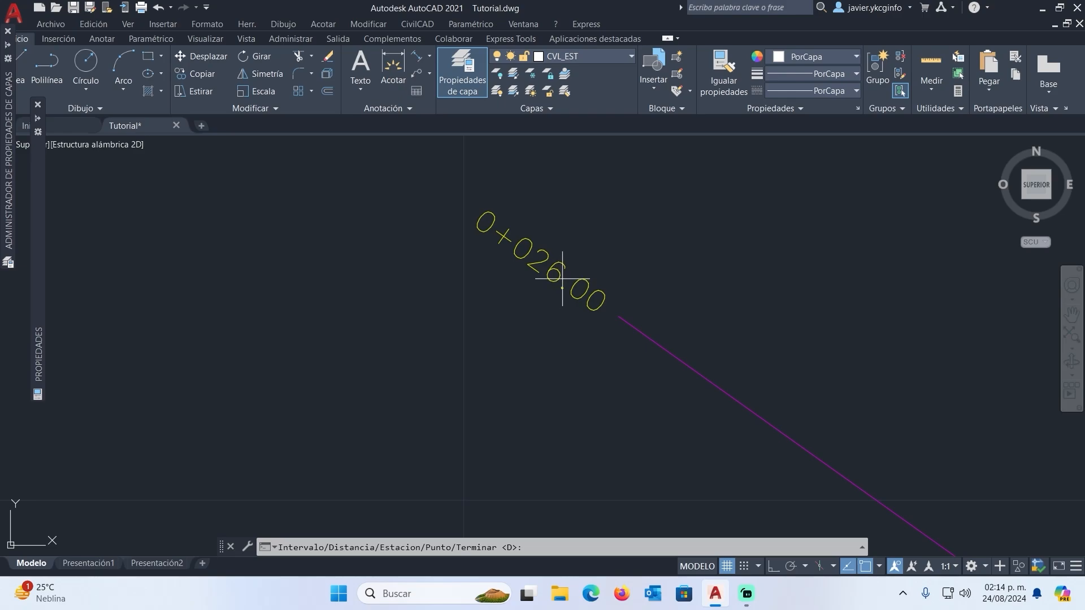
{"action": "scroll", "coordinate": [563, 275], "scroll_direction": "down", "scroll_amount": 3}
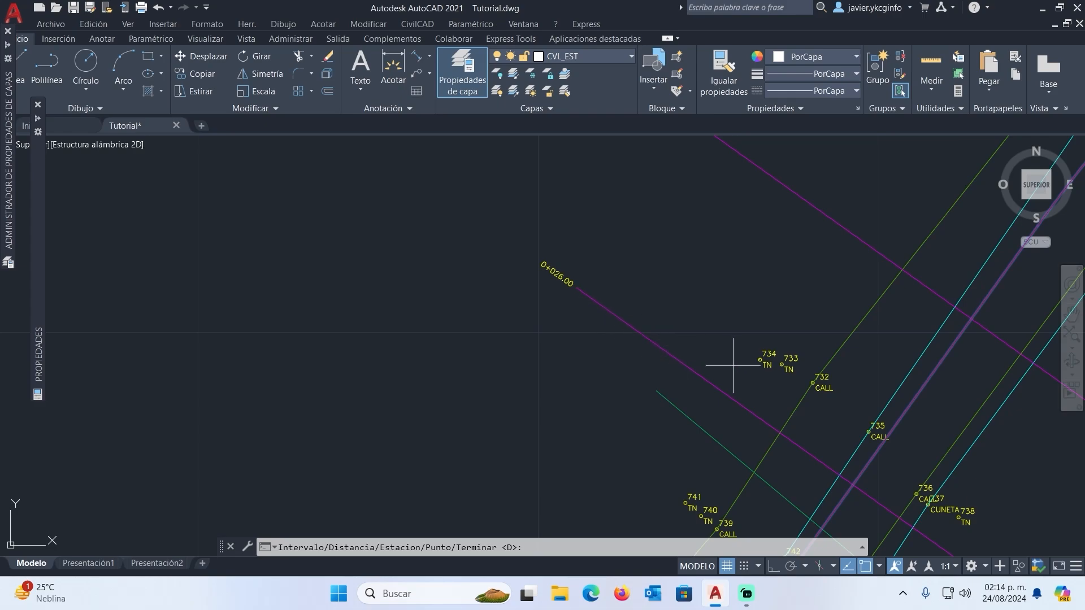
Step: Compare the 0+026.00 mark with the neighbouring 0+020.00 station and review the stations along the whole axis
{"action": "scroll", "coordinate": [751, 389], "scroll_direction": "down", "scroll_amount": 5}
{"action": "scroll", "coordinate": [750, 389], "scroll_direction": "up", "scroll_amount": 1}
{"action": "scroll", "coordinate": [713, 354], "scroll_direction": "down", "scroll_amount": 2}
{"action": "scroll", "coordinate": [703, 342], "scroll_direction": "up", "scroll_amount": 3}
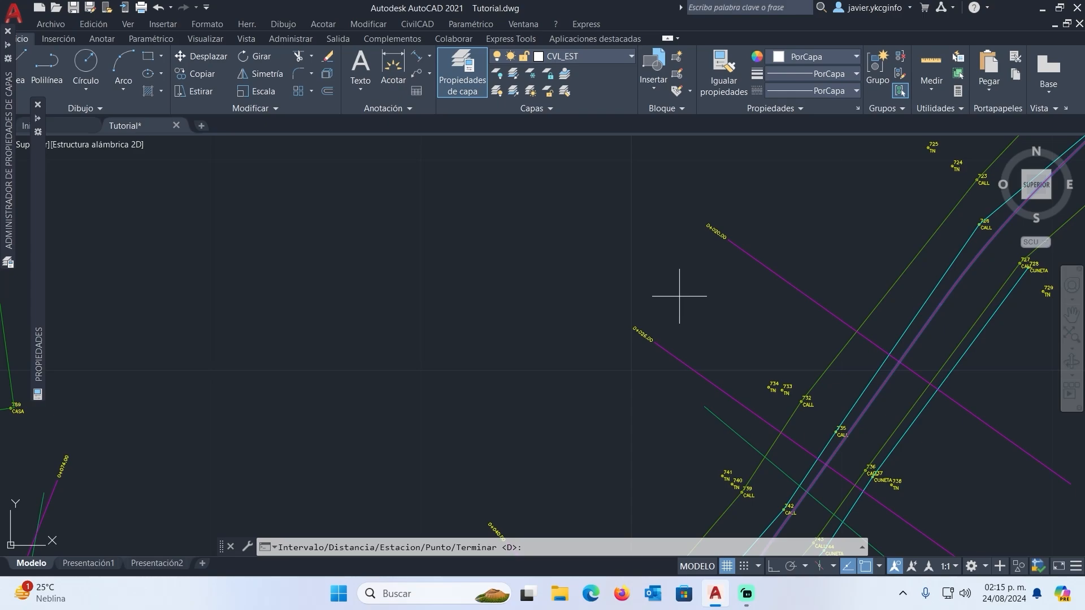
{"action": "scroll", "coordinate": [678, 295], "scroll_direction": "down", "scroll_amount": 5}
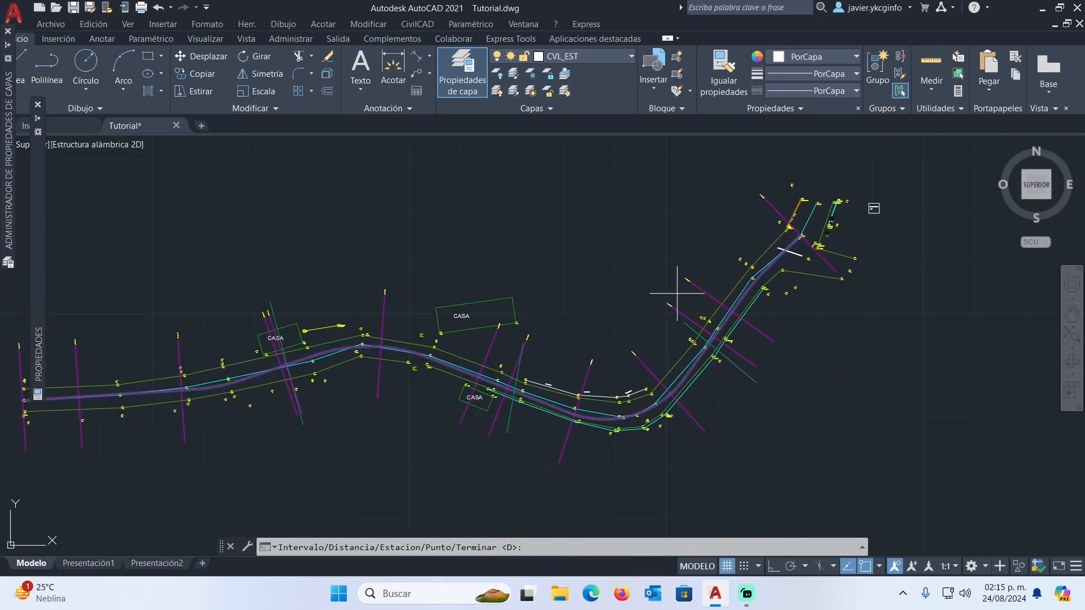
{"action": "scroll", "coordinate": [684, 309], "scroll_direction": "up", "scroll_amount": 3}
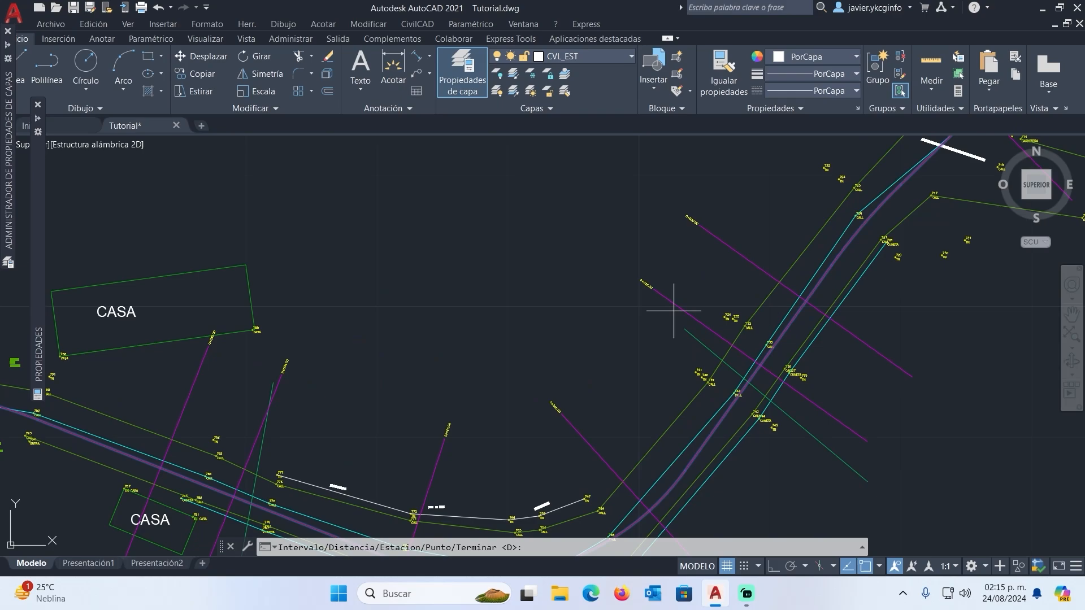
{"action": "scroll", "coordinate": [652, 299], "scroll_direction": "up", "scroll_amount": 2}
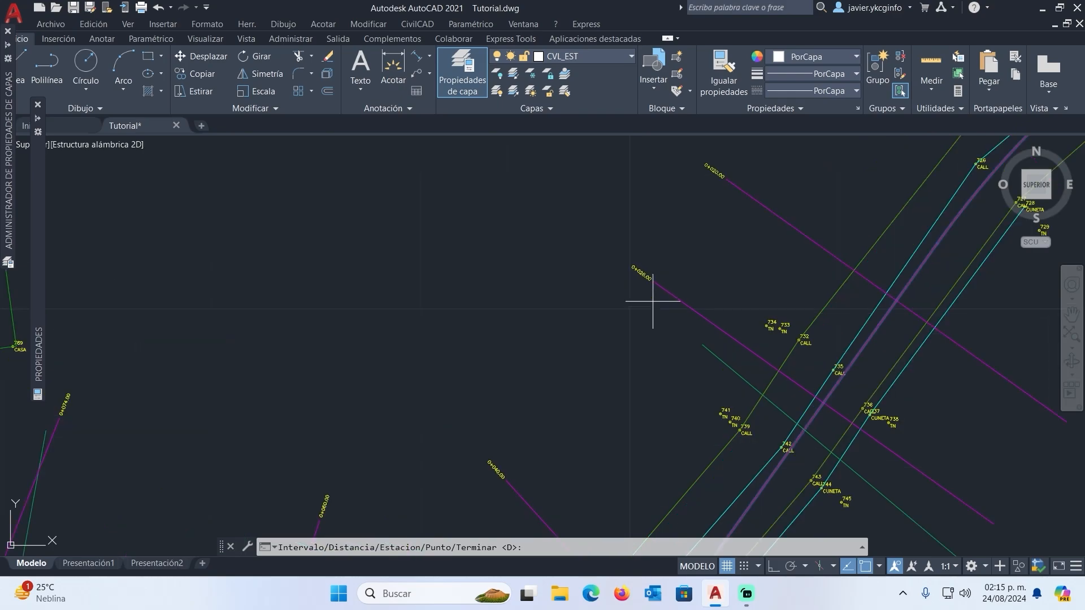